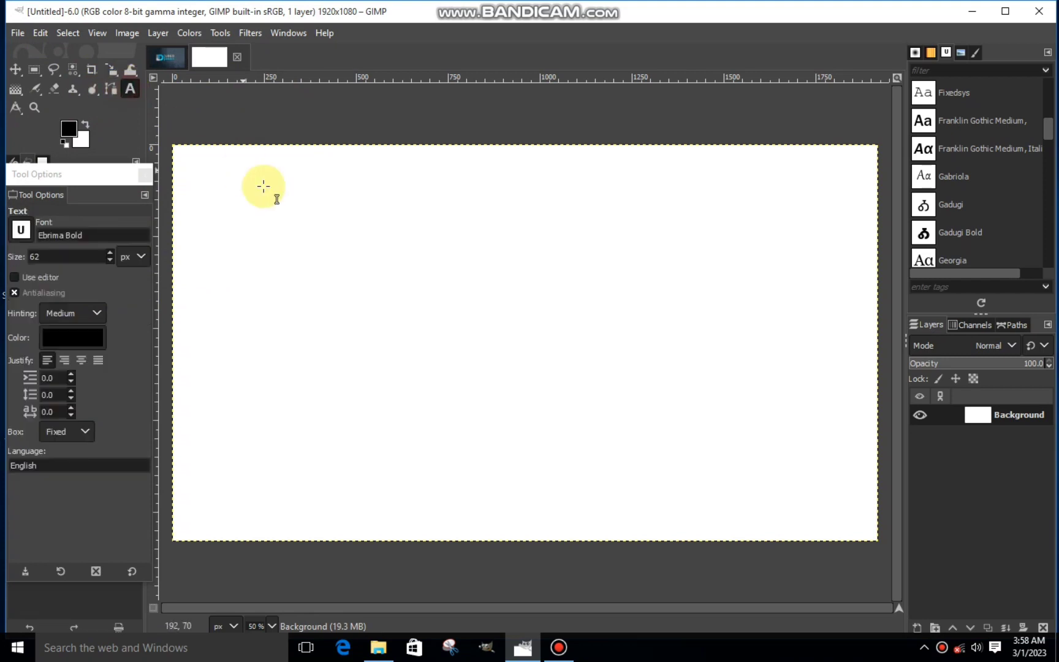
- Add a black Ebrima Bold letter "L" at 380 px on the canvas and fit its text box around it
left_click_drag(278, 239, 392, 401)
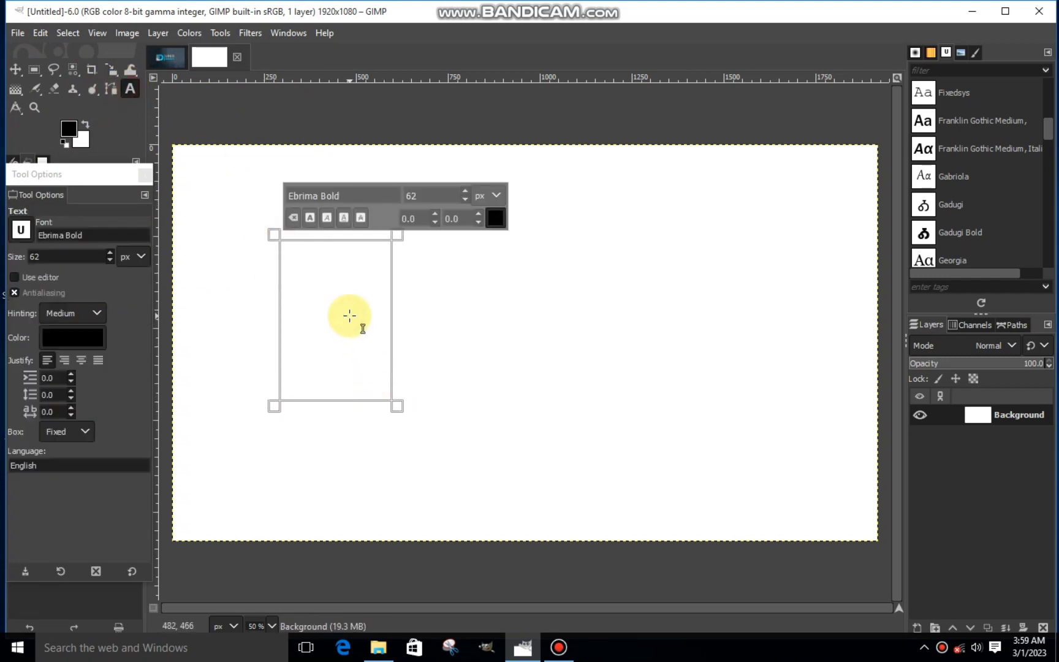
type("L")
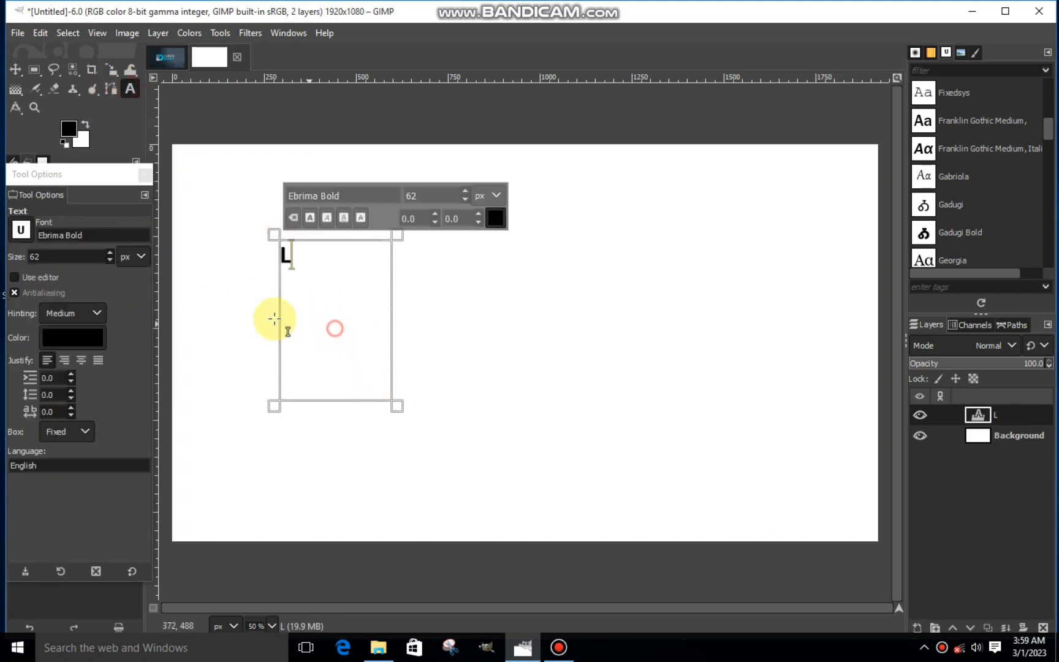
left_click(464, 190)
left_click_drag(464, 192, 464, 197)
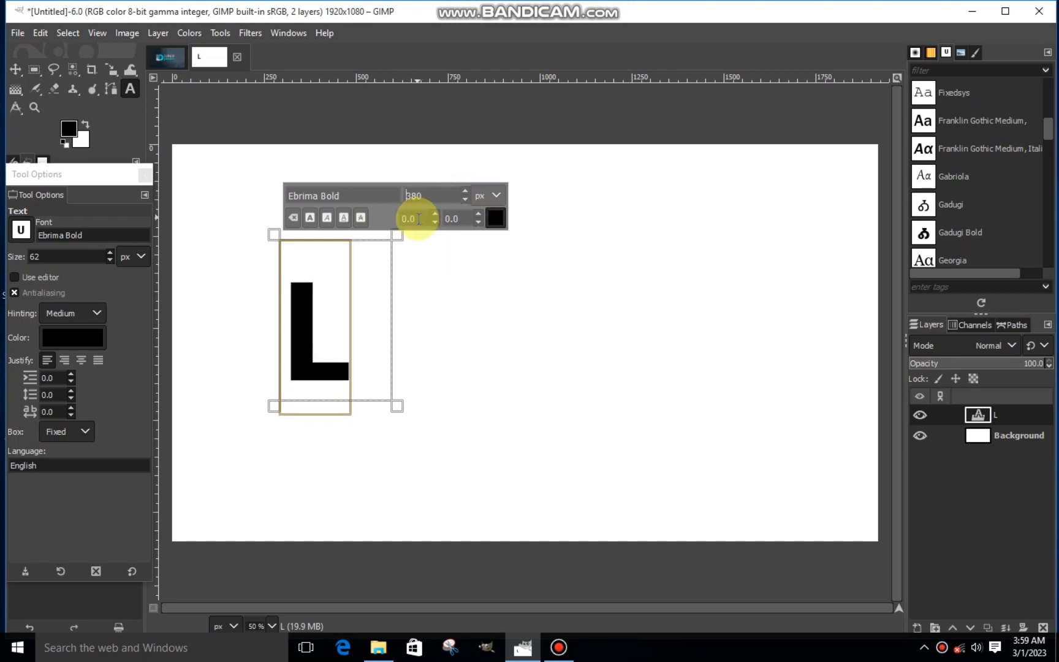
left_click_drag(400, 306, 362, 416)
- Add a separate Ebrima Bold text "D" beside the L and set its size to 380 px
left_click_drag(385, 237, 470, 424)
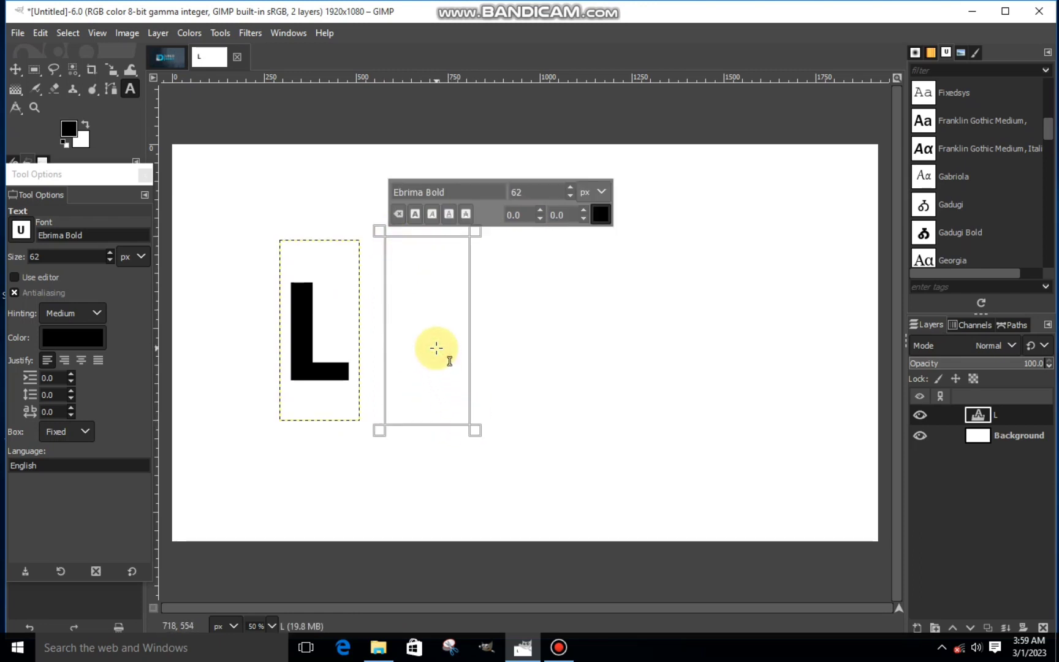
type("D")
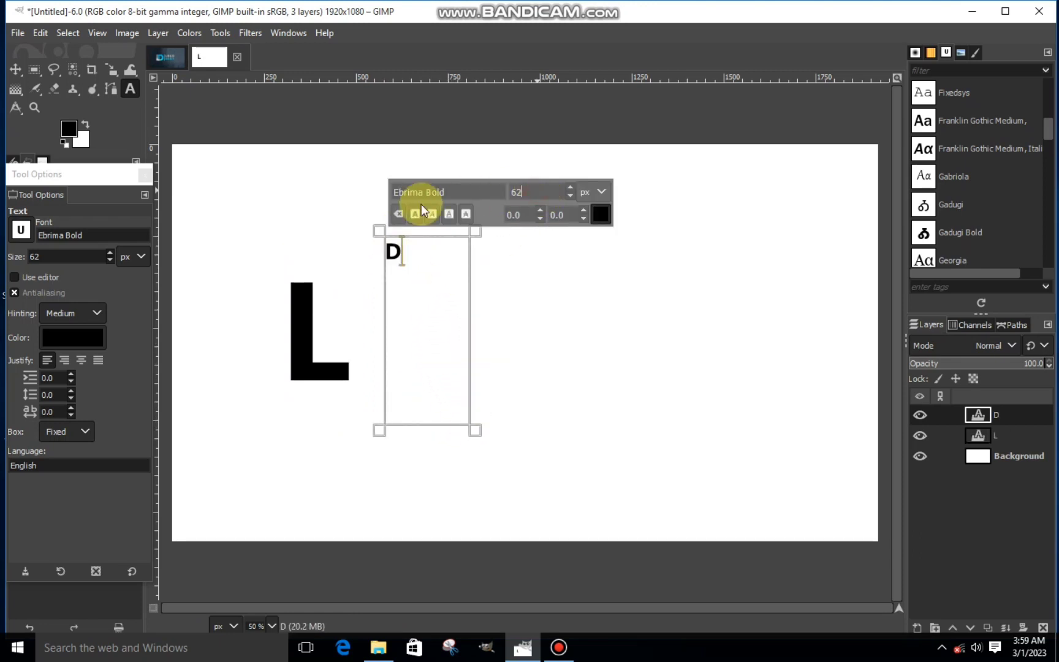
type("3")
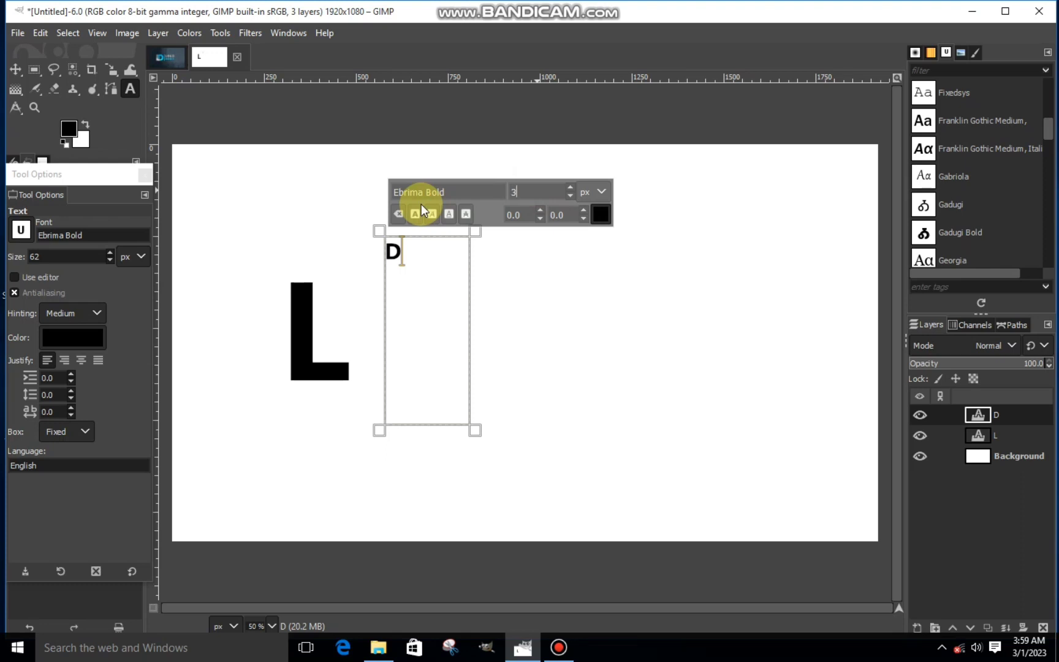
type("80")
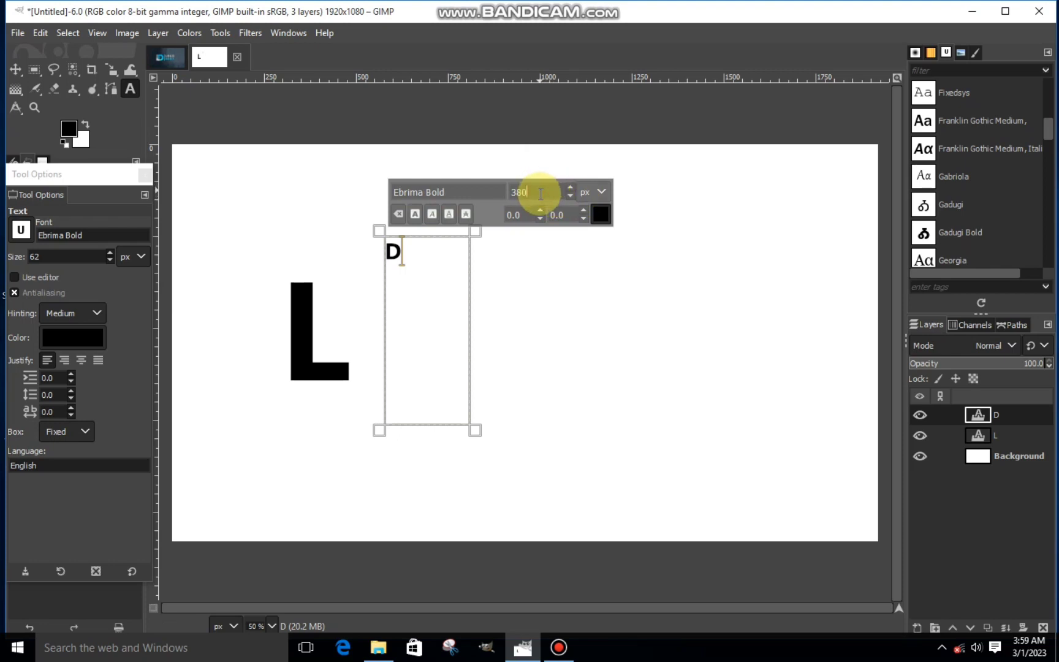
left_click(440, 279)
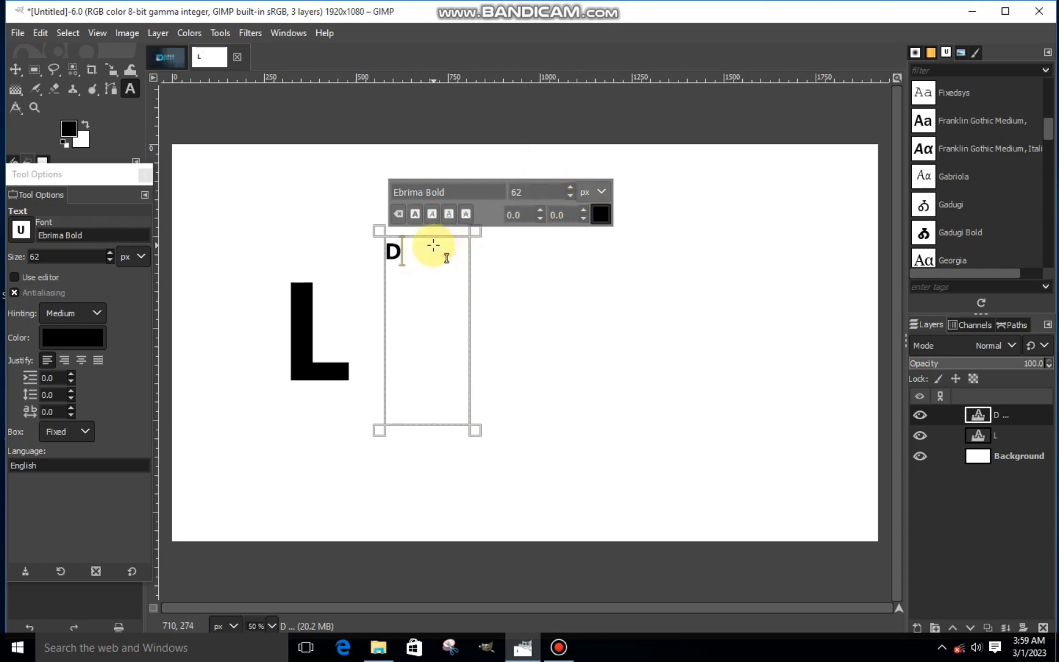
left_click_drag(410, 253, 379, 258)
left_click_drag(531, 194, 515, 194)
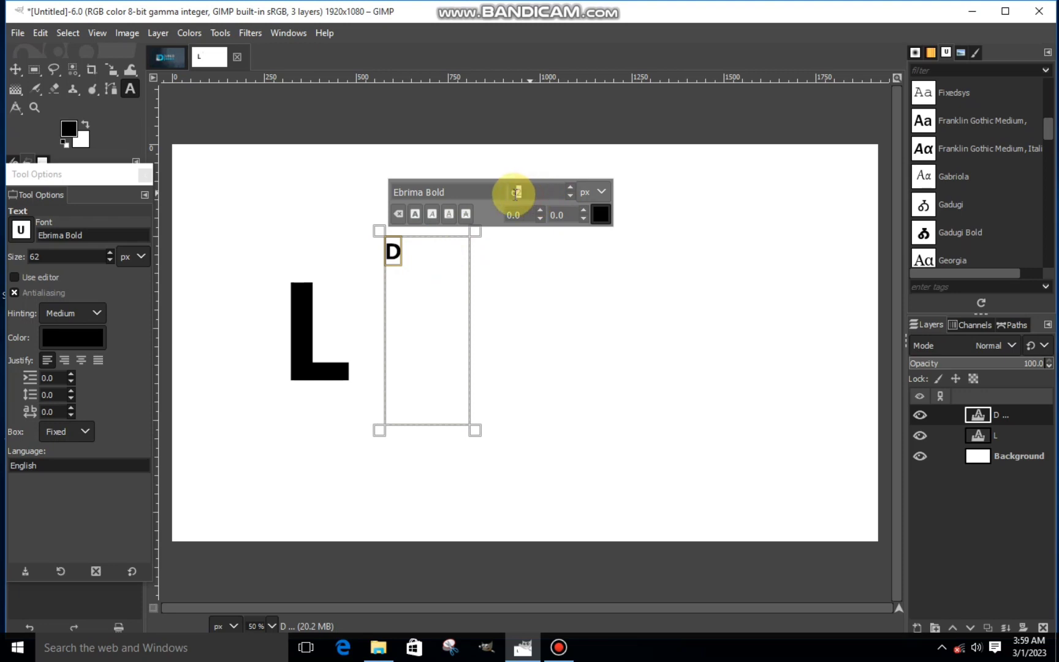
type("380")
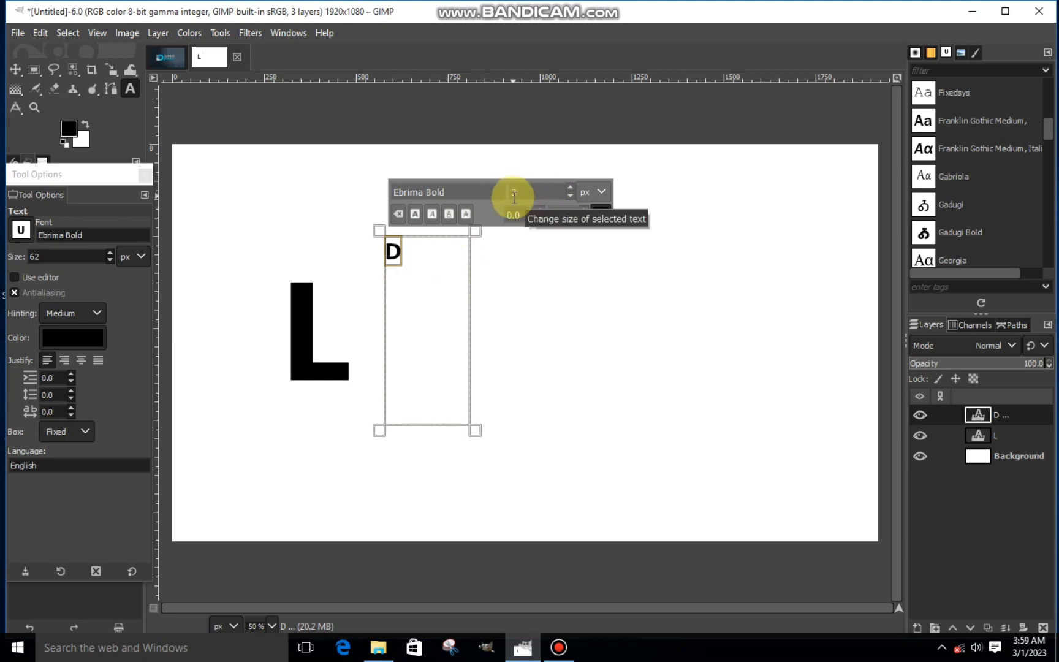
key("Return")
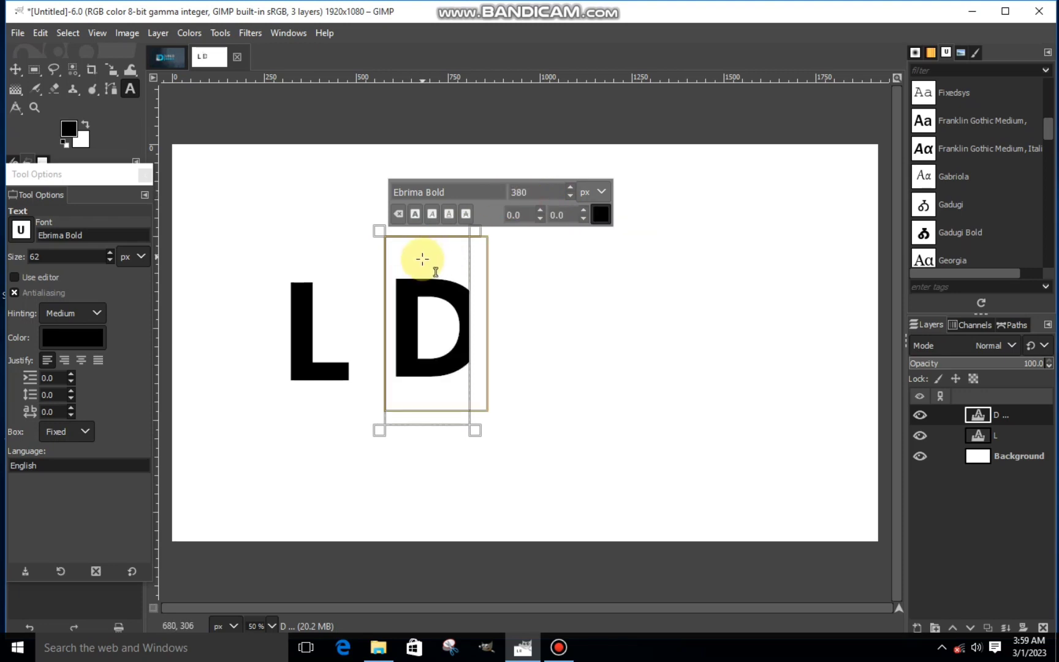
- Move the D over the L's foot with a narrow gap between their stems, aligning both letters' heights using the Scale tool
left_click_drag(374, 308, 315, 406)
left_click_drag(371, 234, 371, 242)
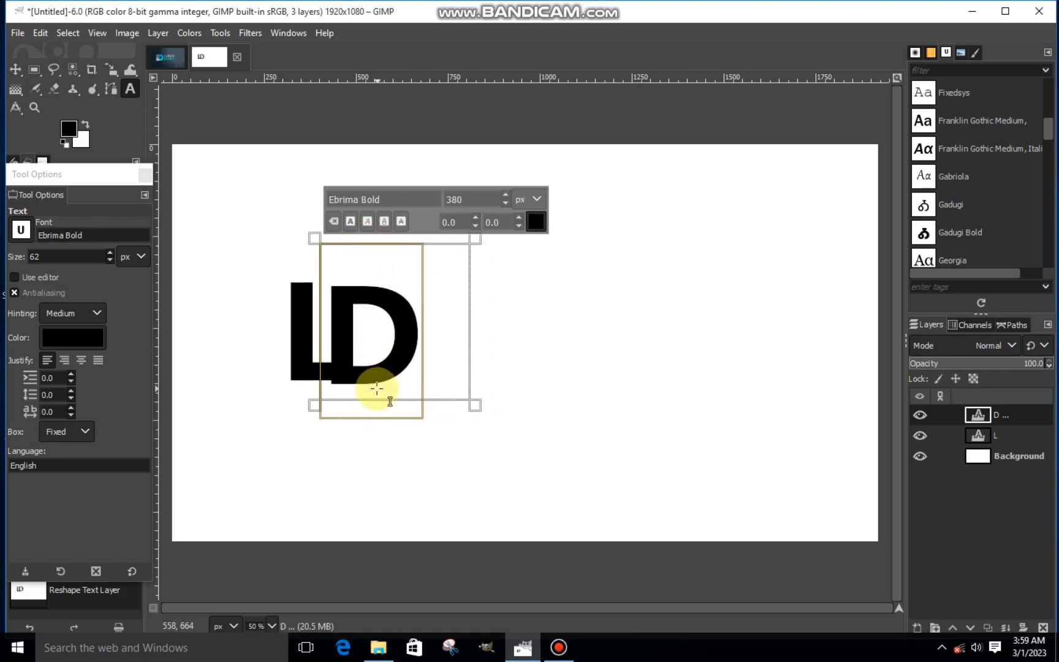
left_click(112, 65)
left_click(392, 334)
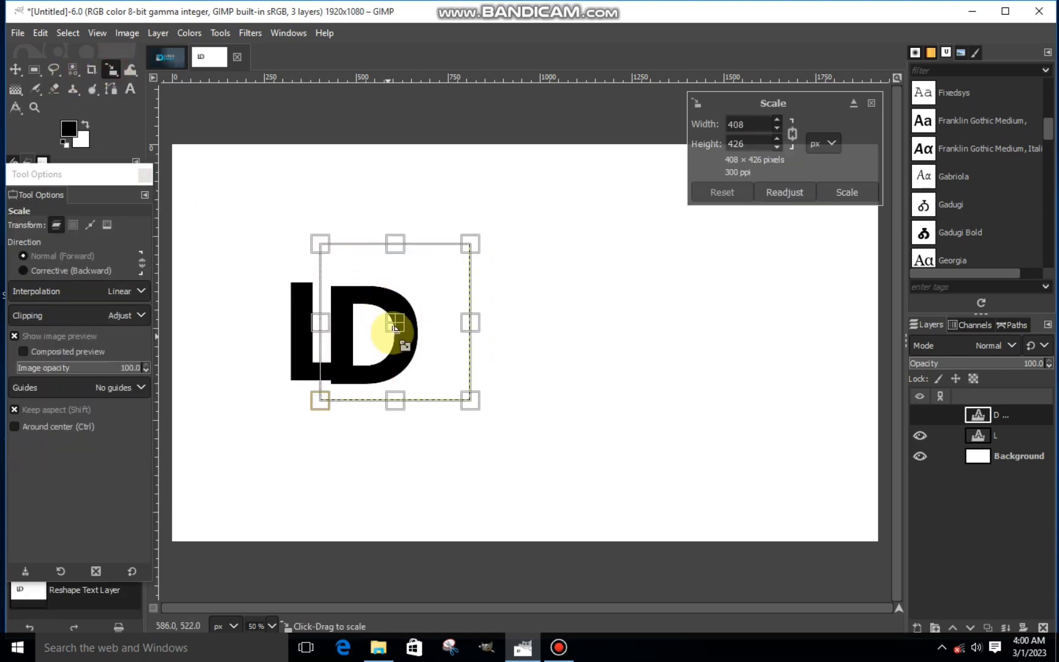
left_click_drag(393, 334, 383, 323)
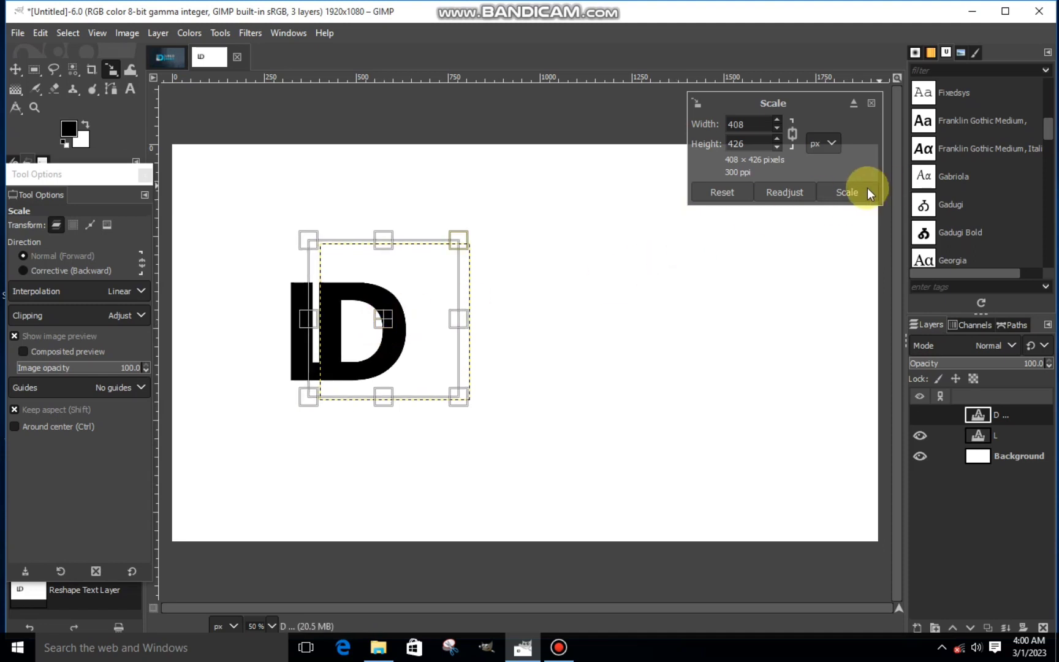
left_click(847, 191)
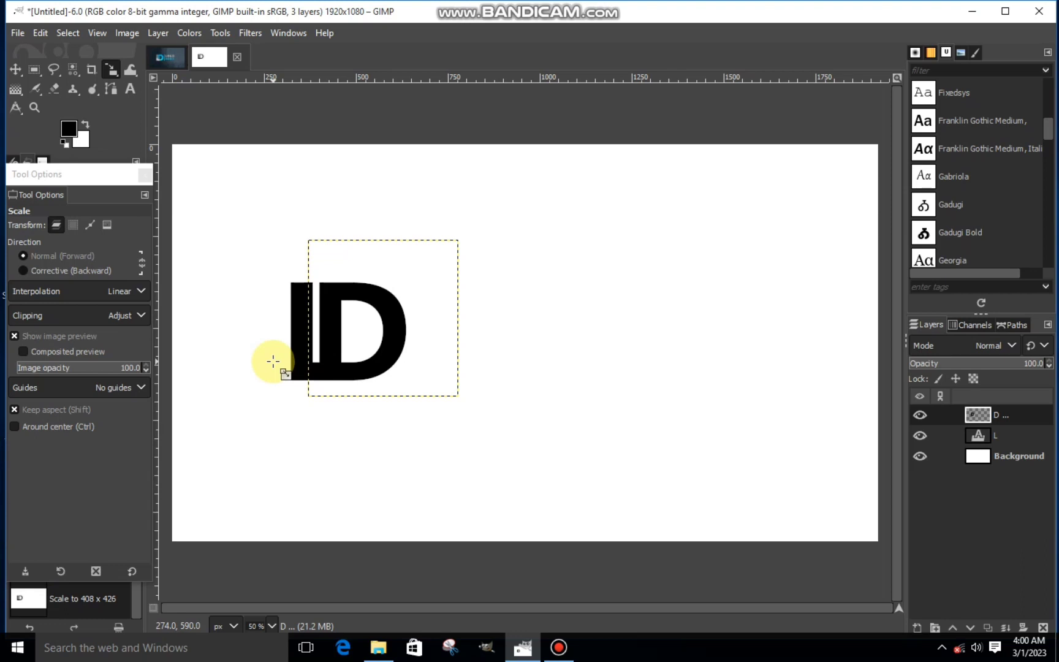
scroll(220, 373, "up", 3)
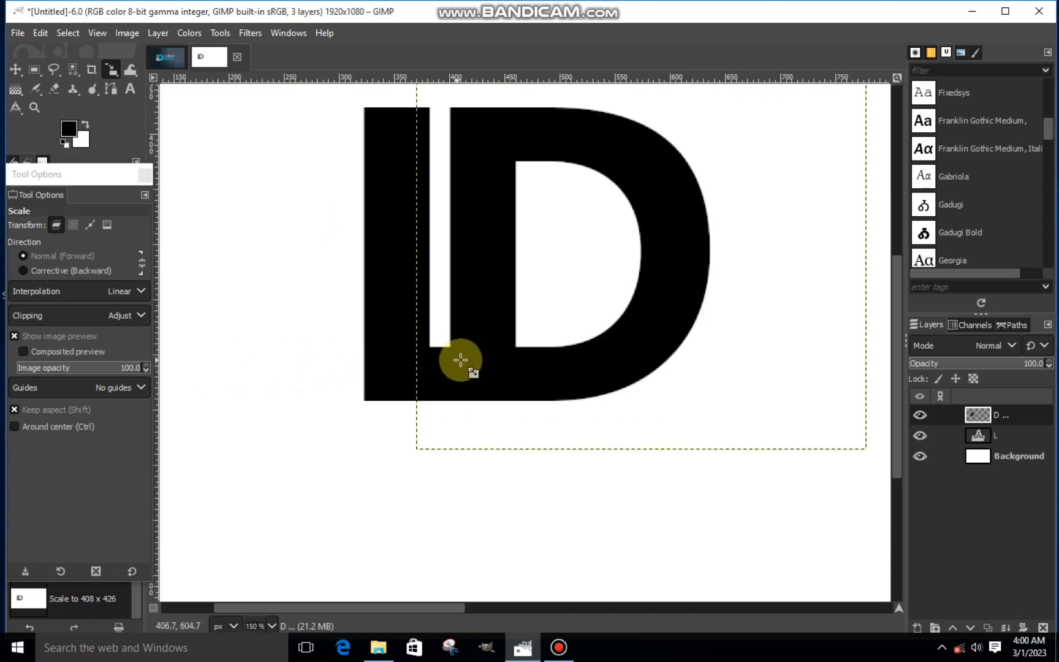
scroll(589, 358, "down", 3)
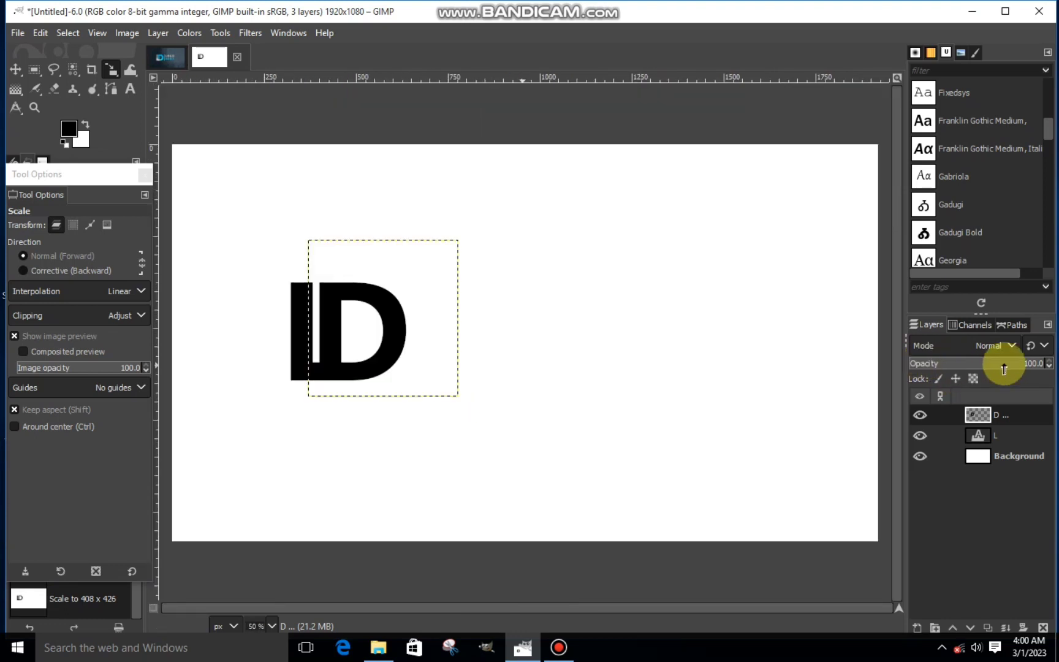
- Lower the opacity of the D layer to about 55.7 and the L layer to about 49.7
left_click(987, 366)
left_click(985, 436)
left_click(979, 364)
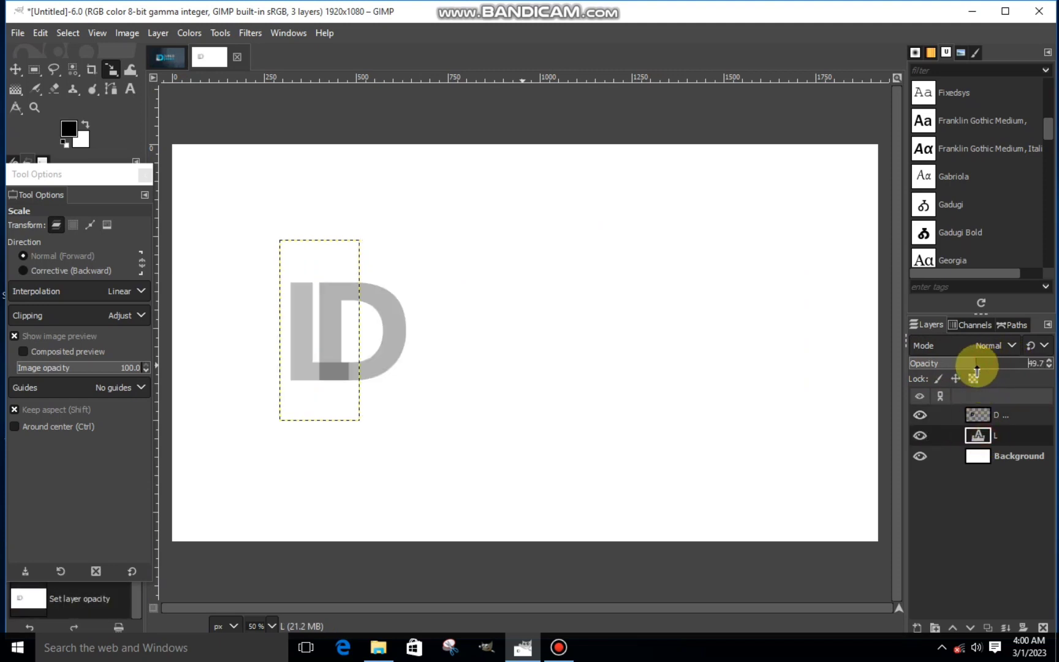
- Make a rectangular selection of about 226 × 195 px on the D layer, covering the lower stem and the L's foot
left_click(38, 69)
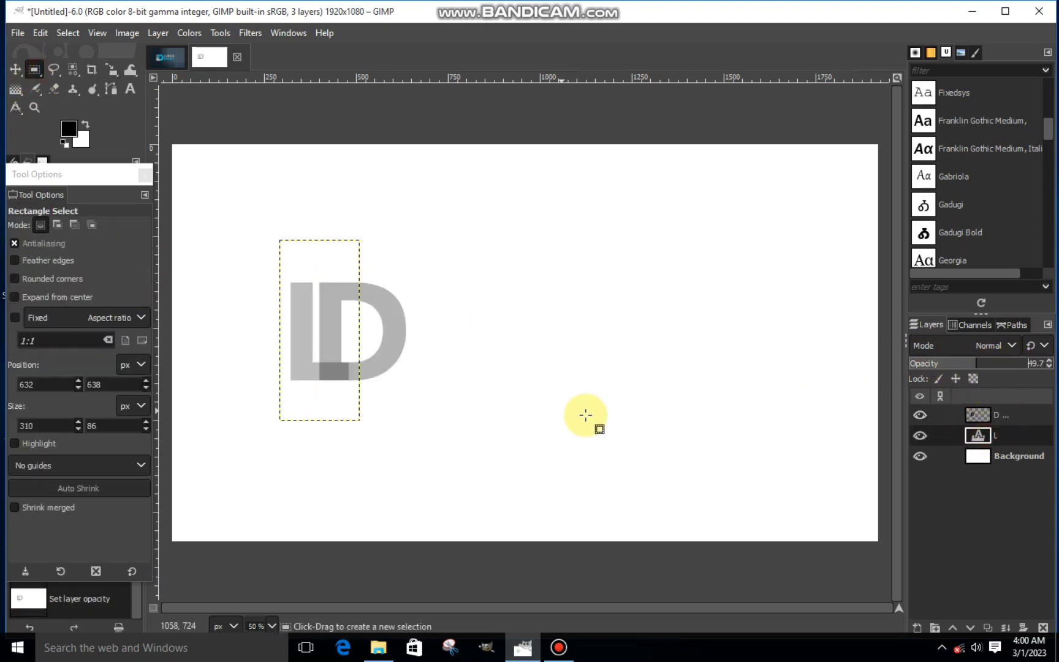
left_click(999, 417)
scroll(272, 321, "up", 1)
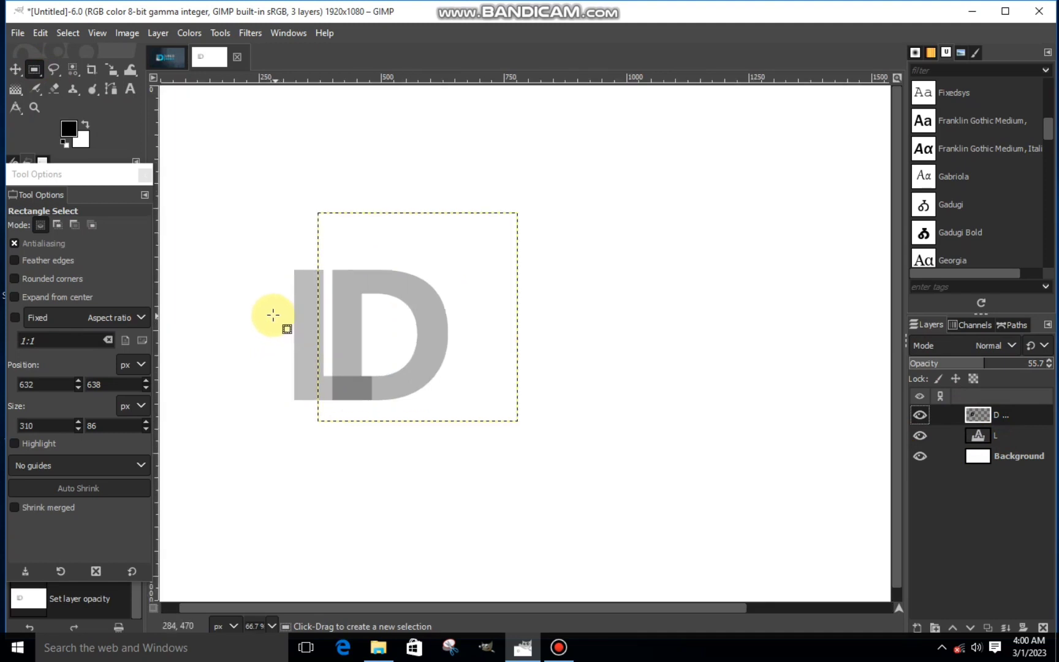
left_click_drag(269, 315, 380, 415)
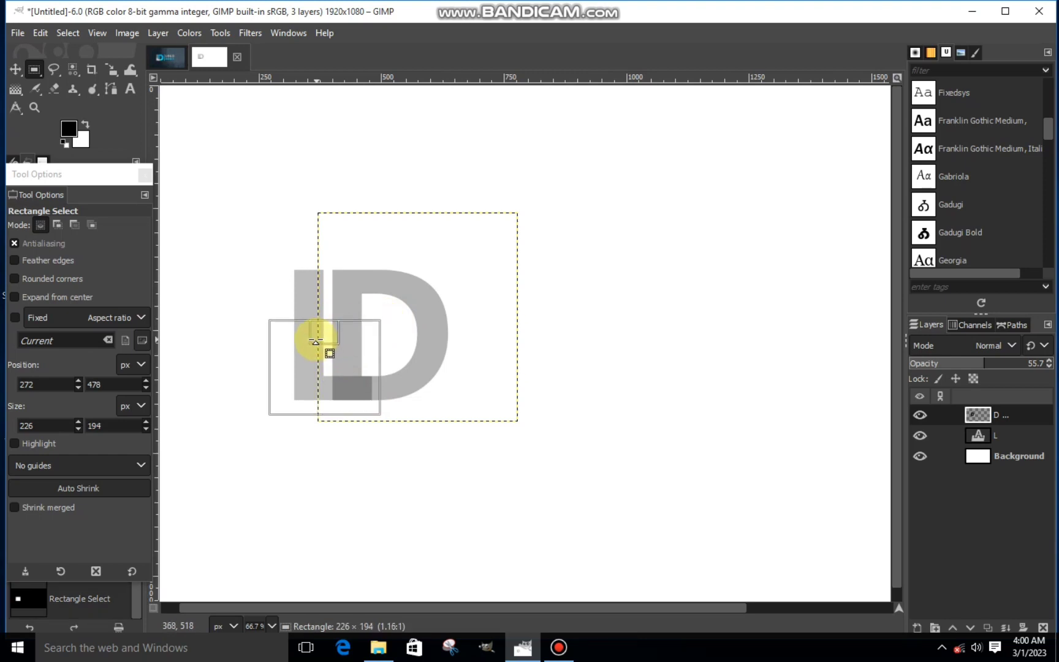
left_click_drag(315, 341, 322, 332)
- Try cutting the selected lower stem from the D and clearing the selection, and undo both
right_click(345, 364)
mouse_move(373, 404)
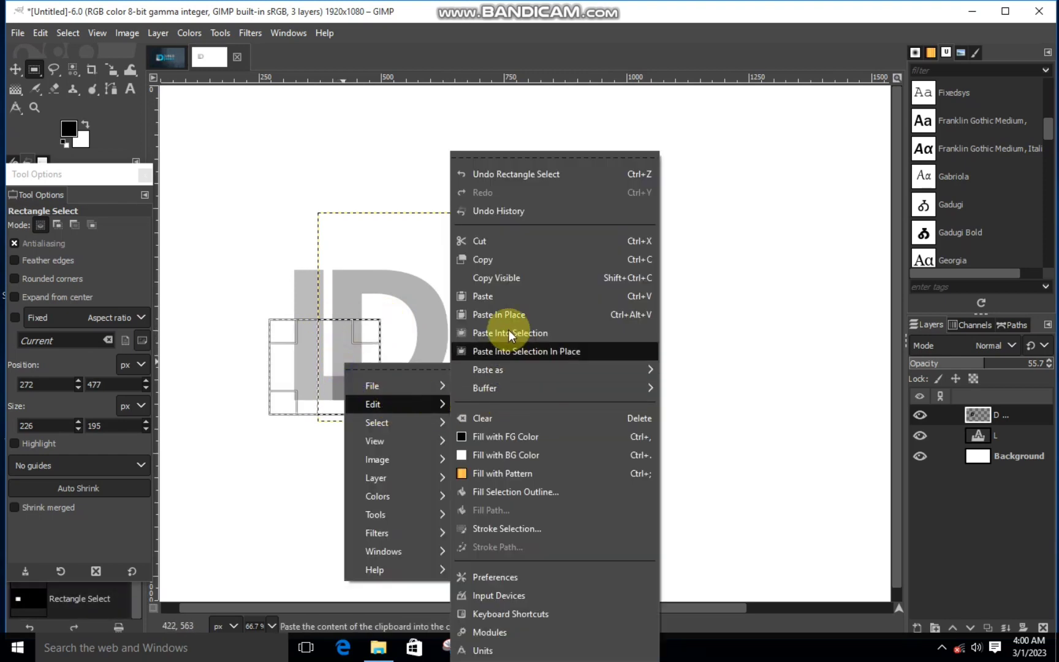
left_click(491, 244)
left_click(63, 31)
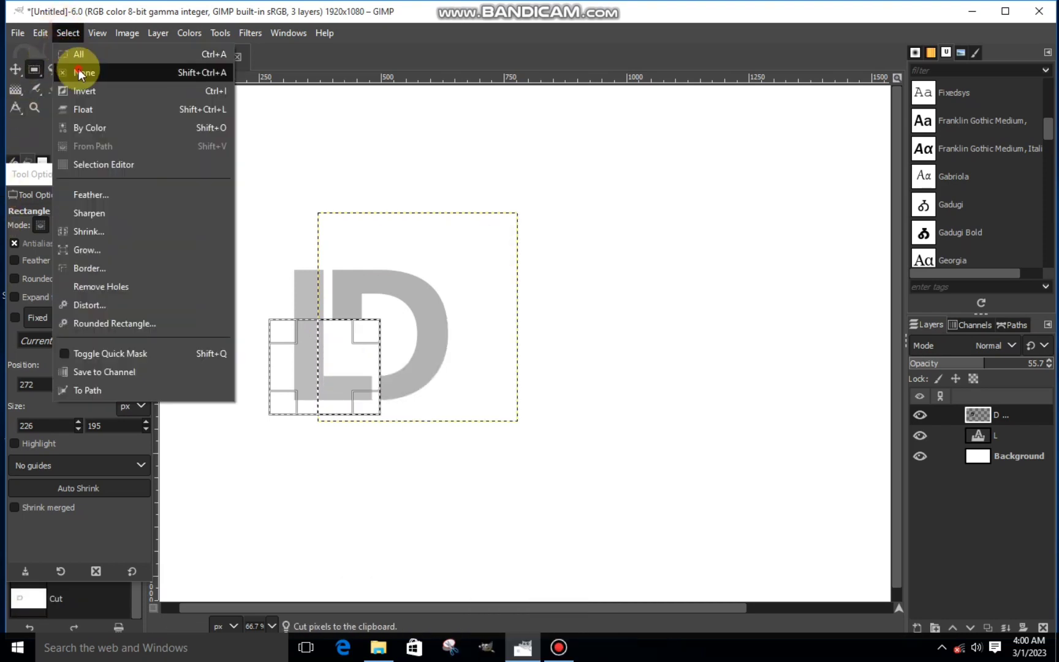
left_click(68, 71)
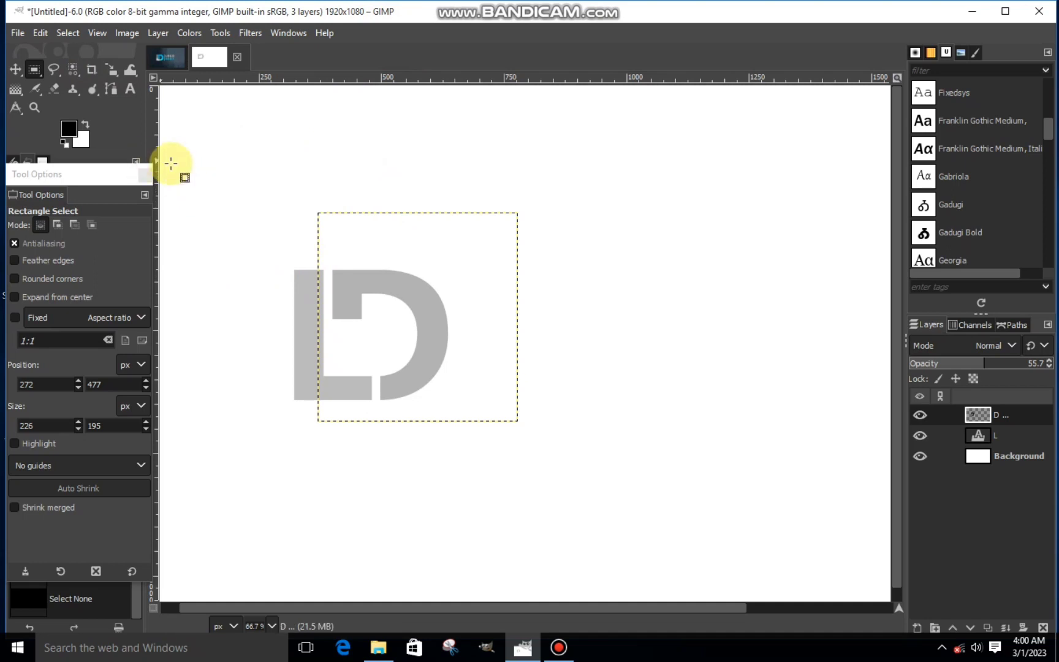
key("ctrl+z")
key("ctrl+z")
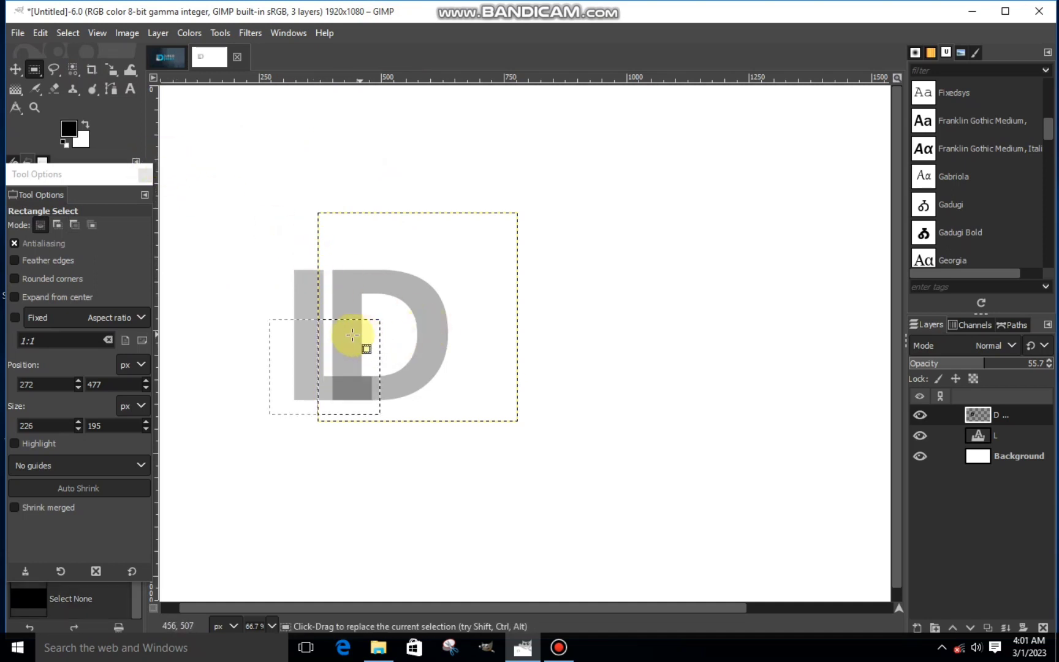
- Shrink the selection to 226 × 187 px from its upper edge, cut that area from the D layer and deselect
left_click(351, 335)
left_click_drag(336, 334, 323, 333)
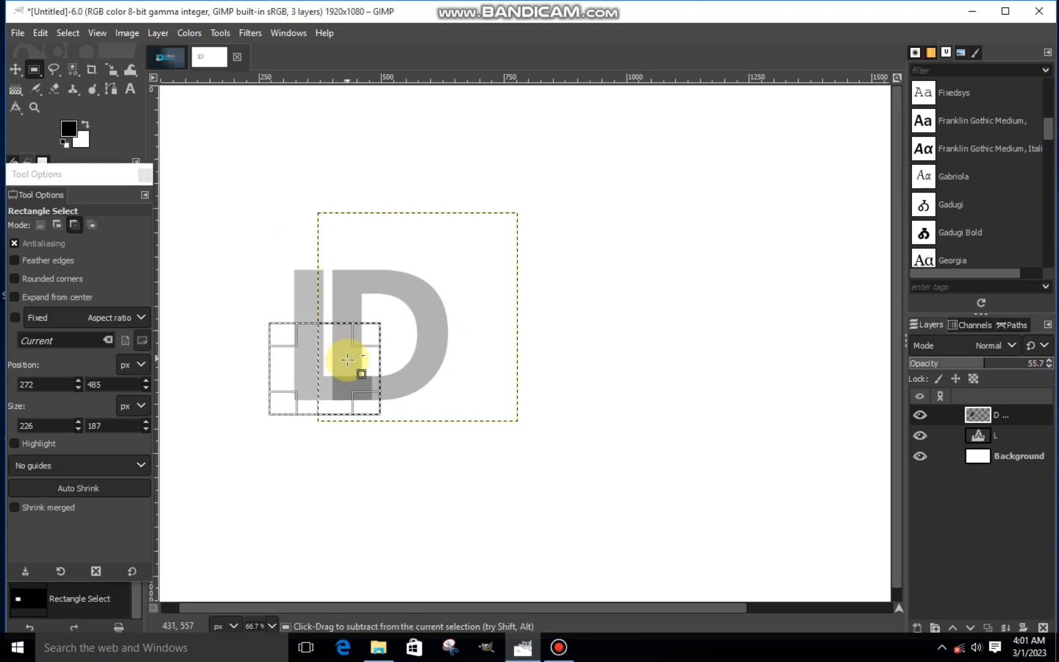
right_click(366, 376)
mouse_move(394, 416)
left_click(514, 249)
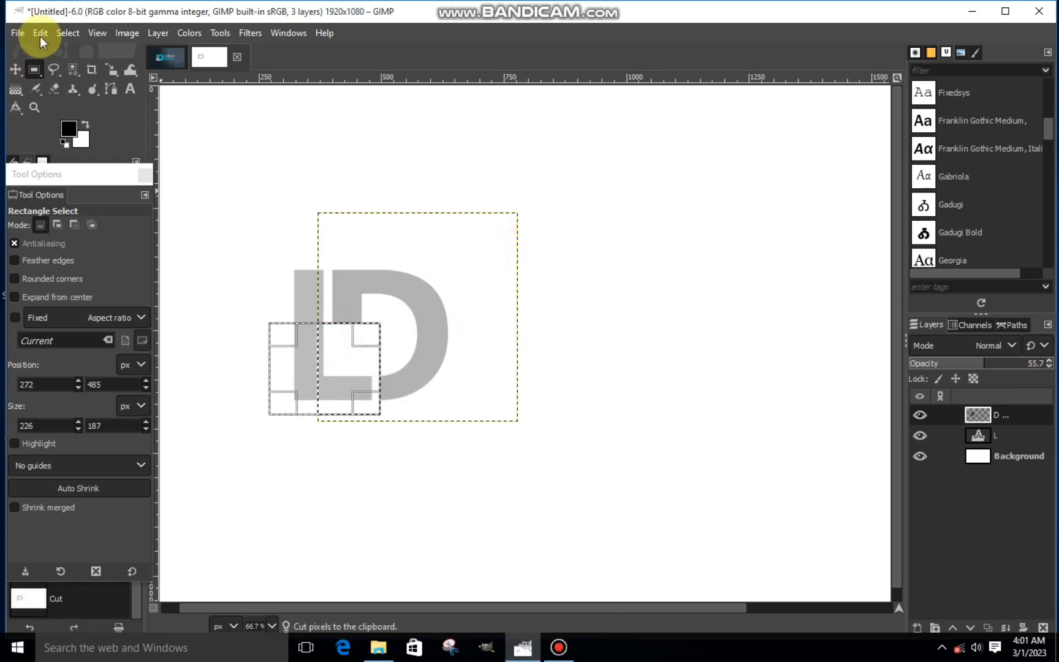
left_click(68, 33)
left_click(82, 72)
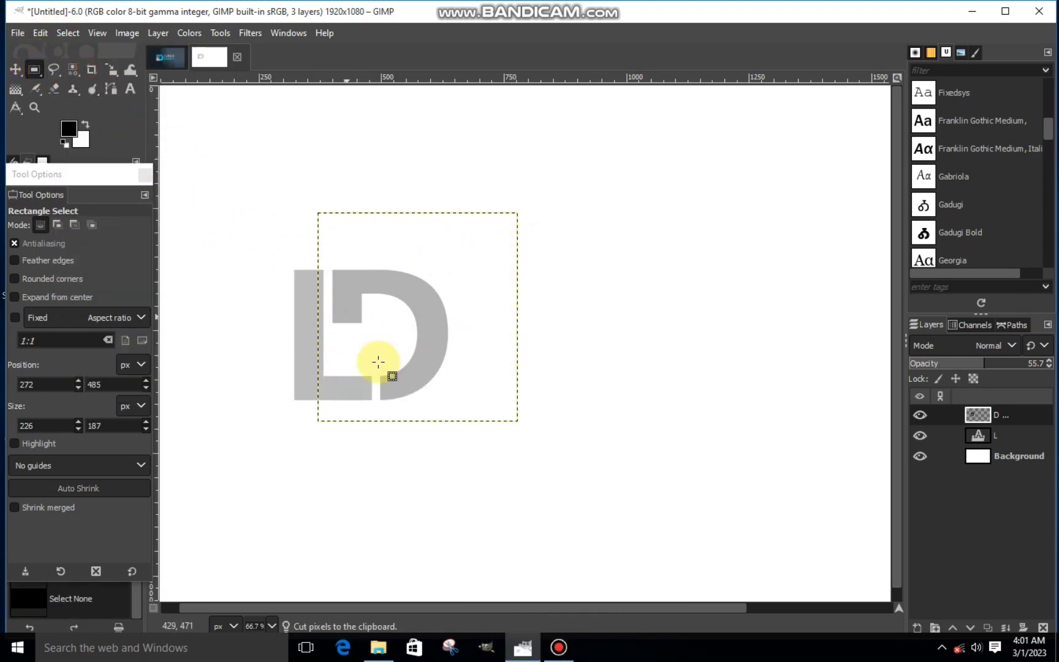
- Cut a thin 71 × 4 px horizontal strip across the lower end of the D's shortened stem and deselect
scroll(331, 315, "up", 2)
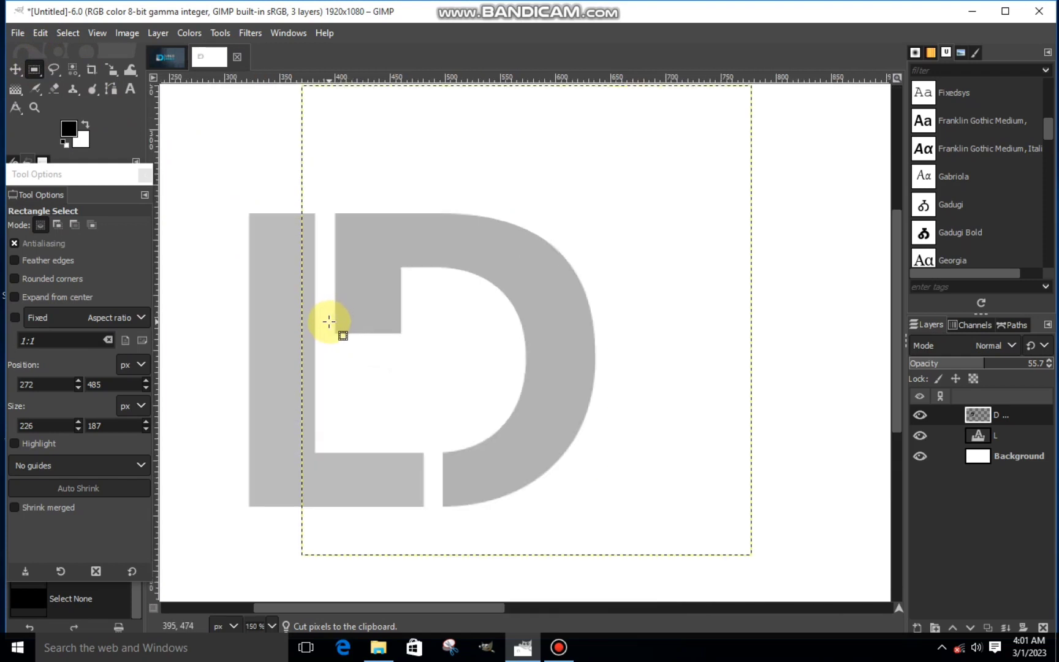
left_click_drag(330, 321, 378, 336)
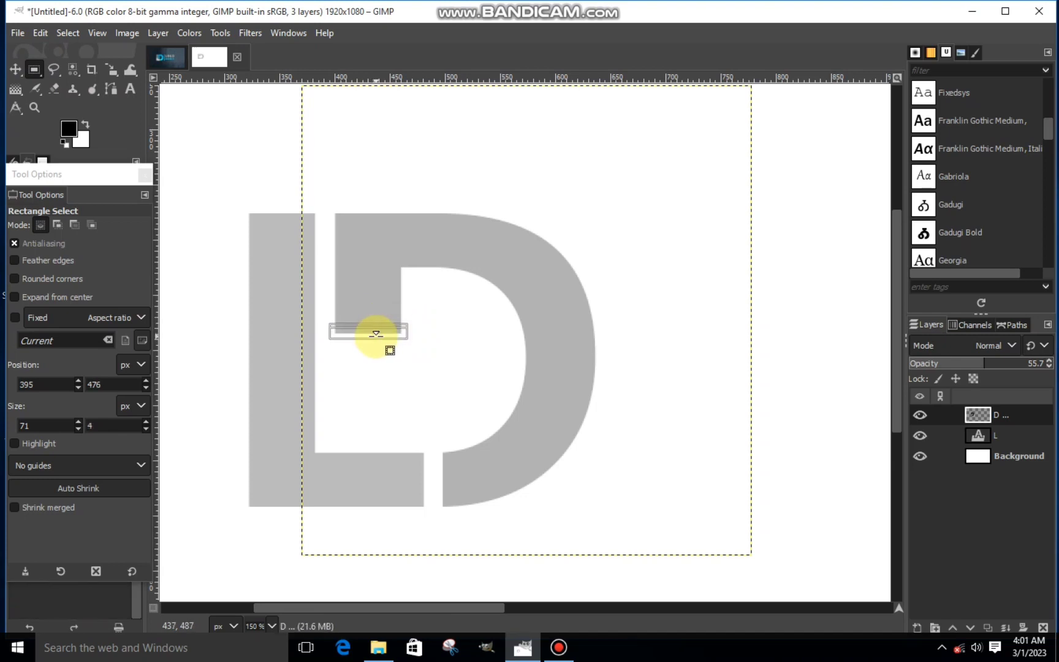
right_click(380, 339)
mouse_move(411, 372)
left_click(527, 243)
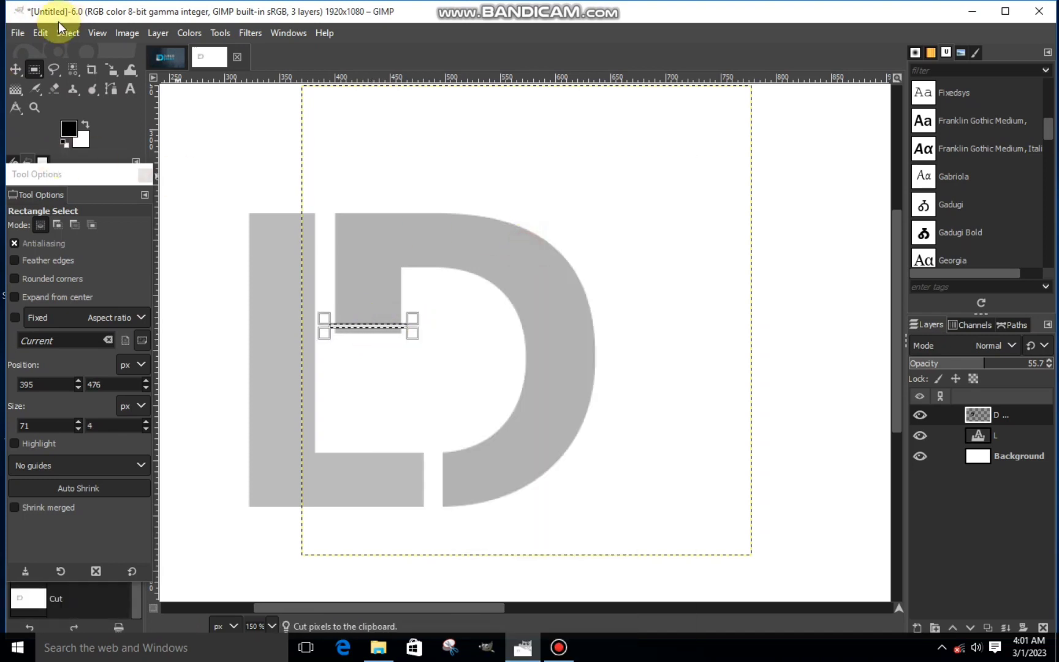
left_click(69, 33)
left_click(87, 66)
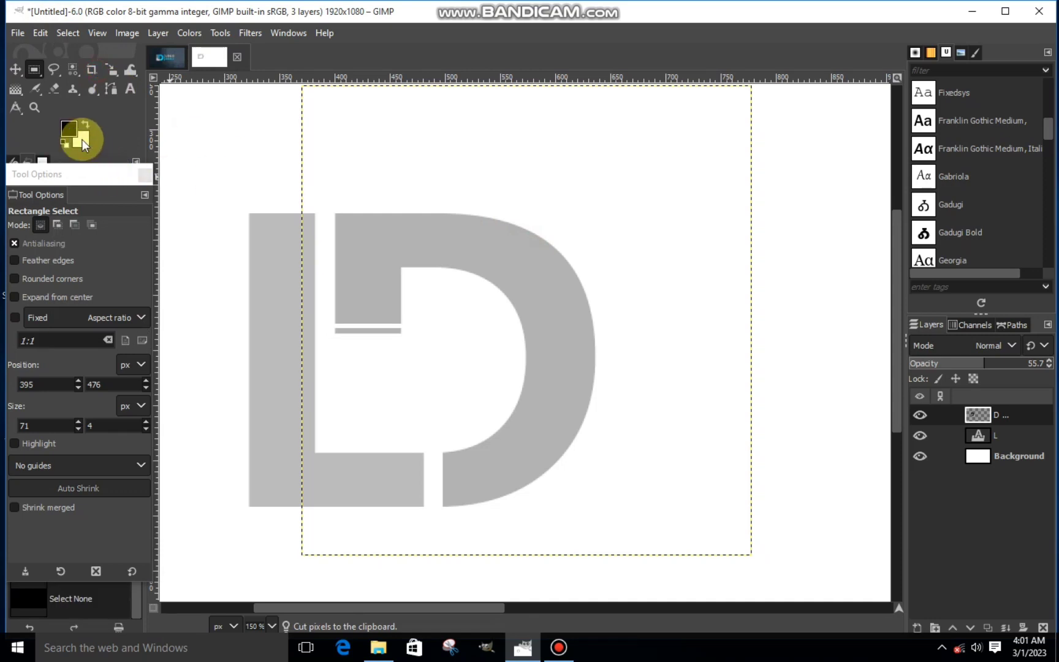
- Outline a five-sided pen-nib selection with Free Select below the thin strip, its point touching the L's foot
left_click(56, 70)
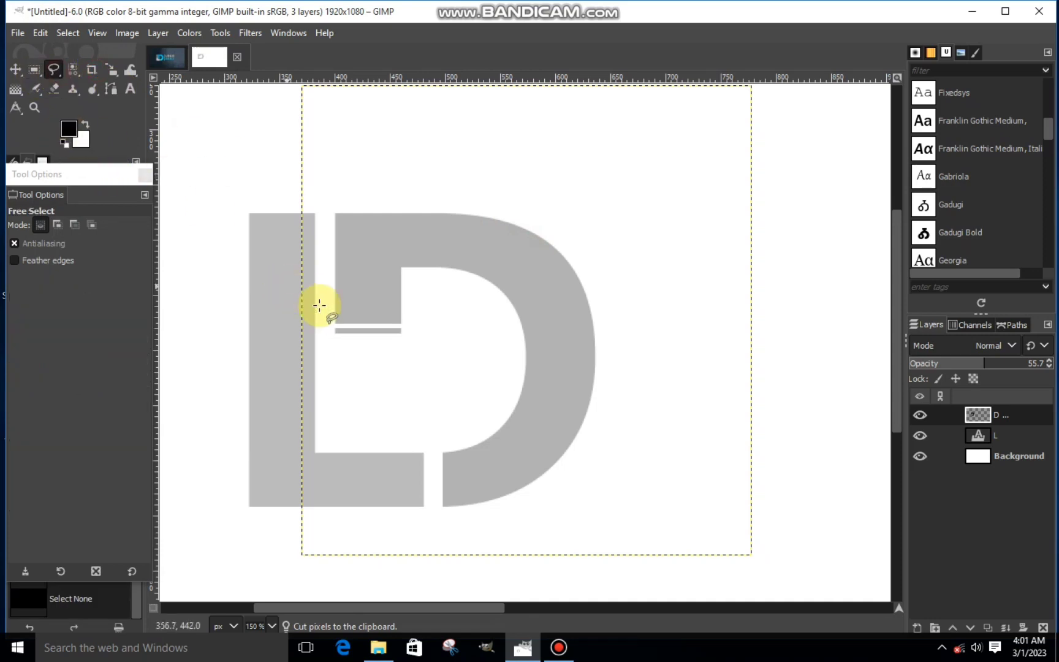
left_click(386, 337)
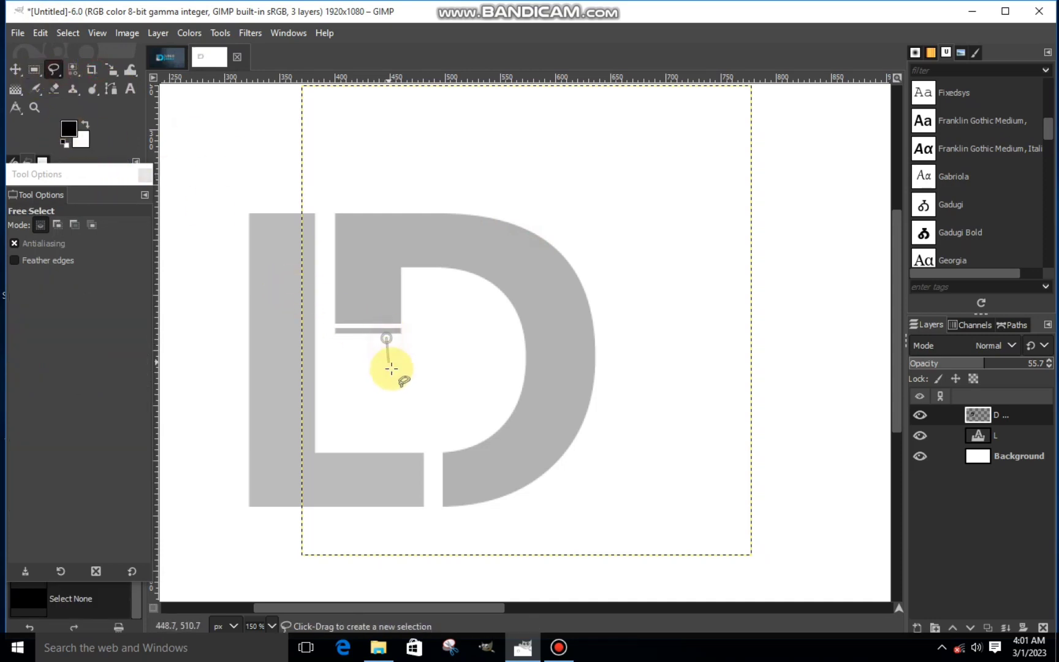
left_click(404, 397)
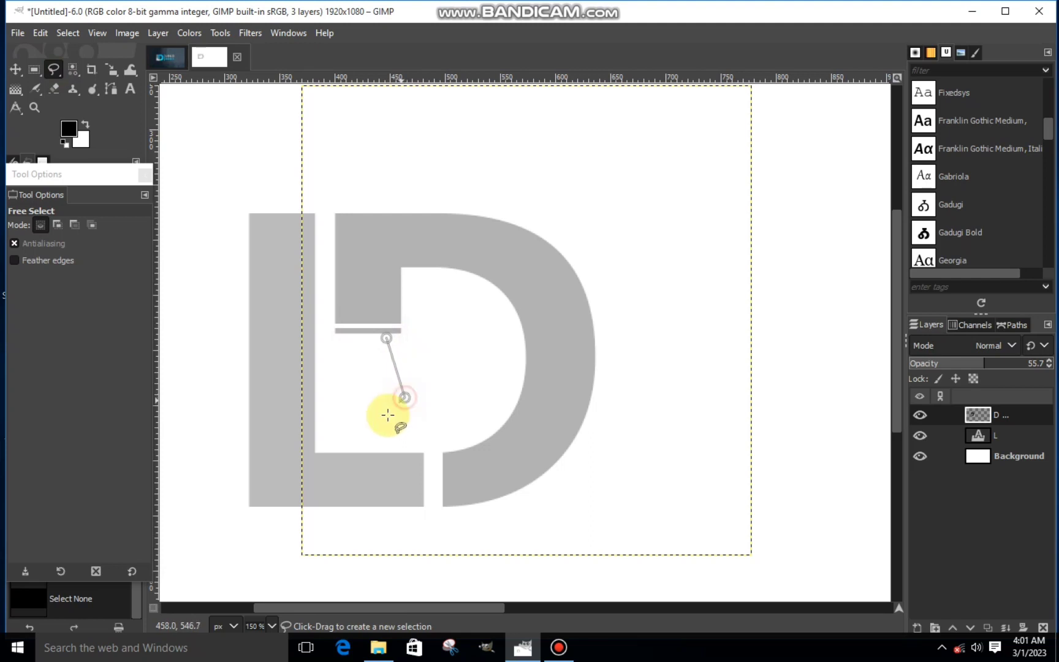
left_click(374, 451)
left_click(335, 406)
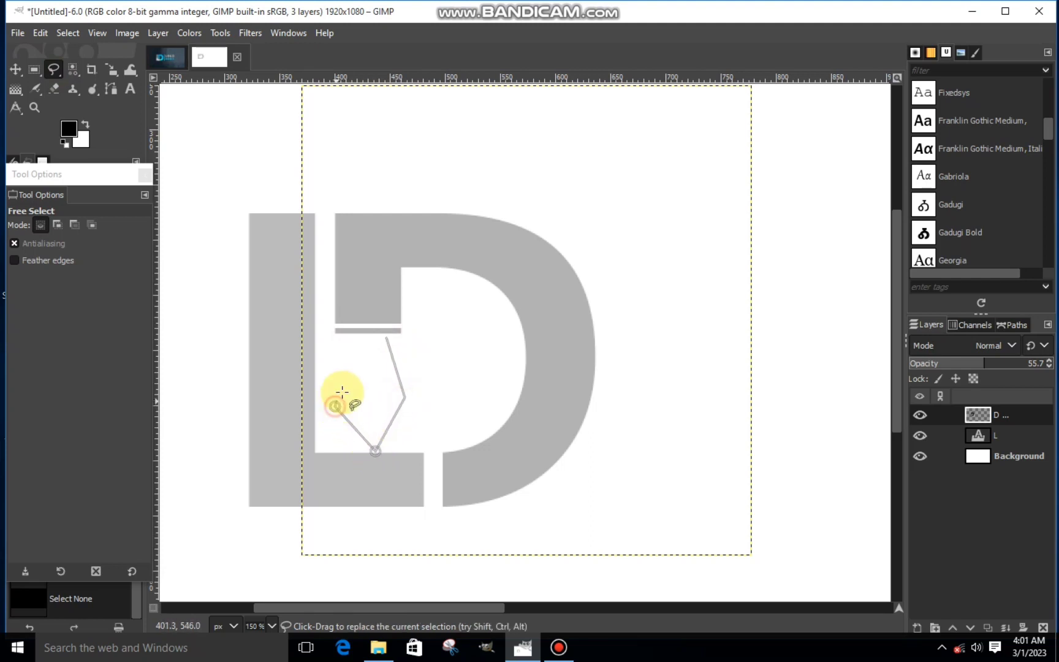
left_click(353, 337)
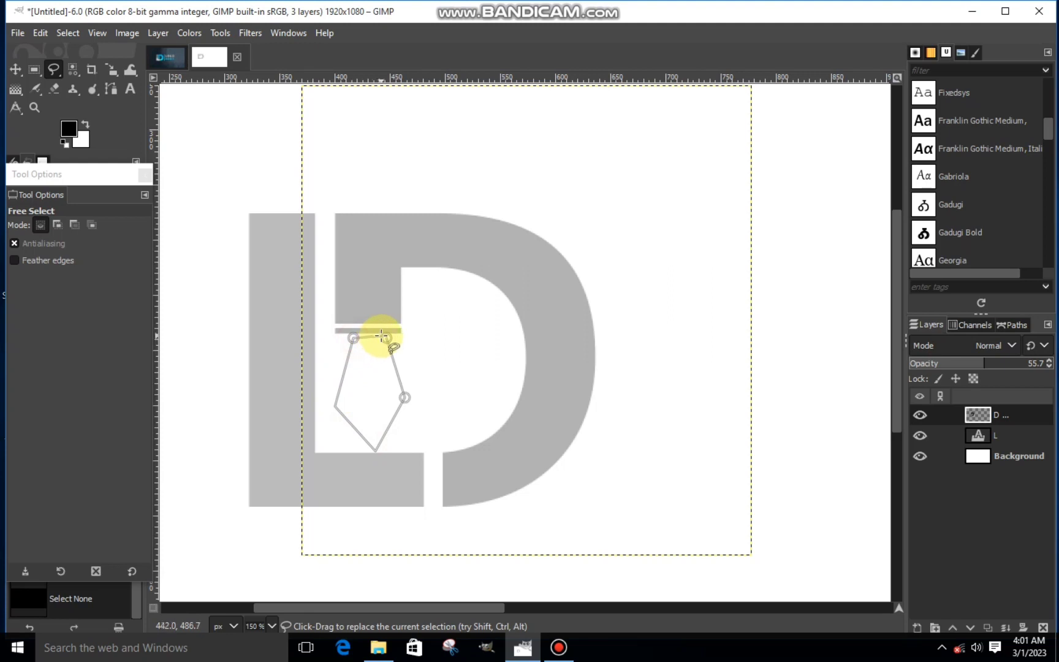
left_click(386, 338)
key("Return")
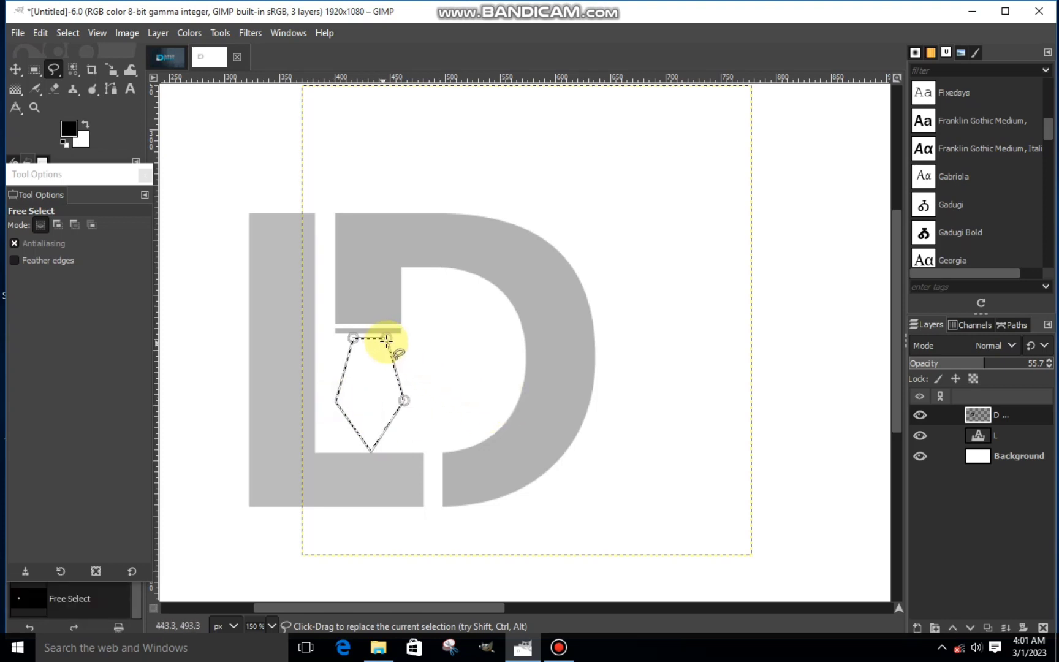
left_click(336, 401)
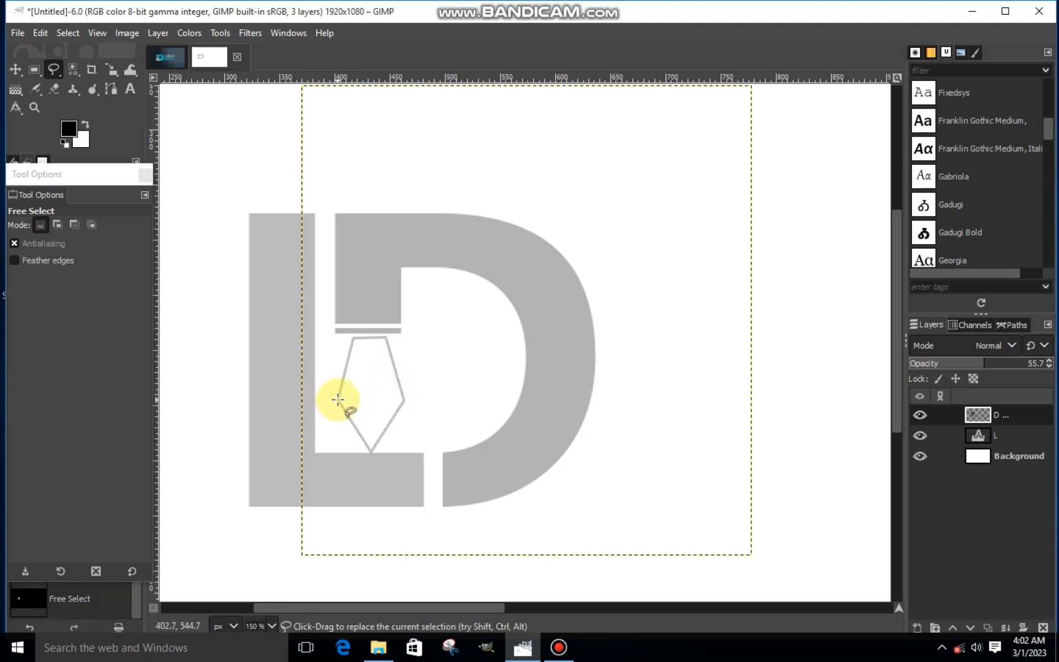
left_click_drag(337, 400, 337, 400)
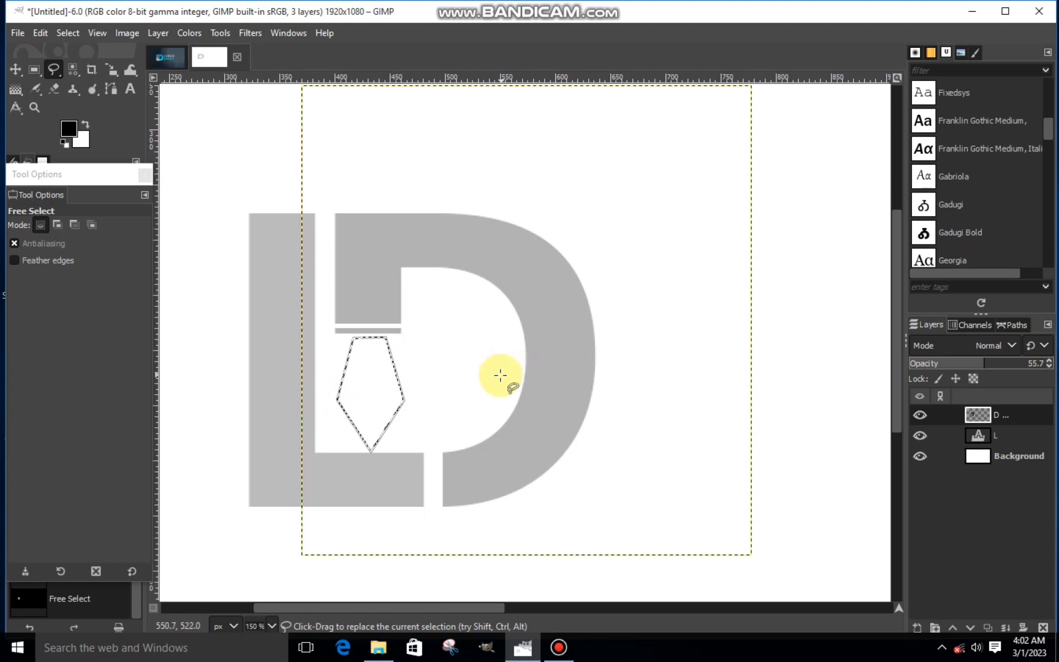
- Fill the nib-shaped selection with the foreground colour on the D layer and deselect
right_click(381, 405)
mouse_move(413, 442)
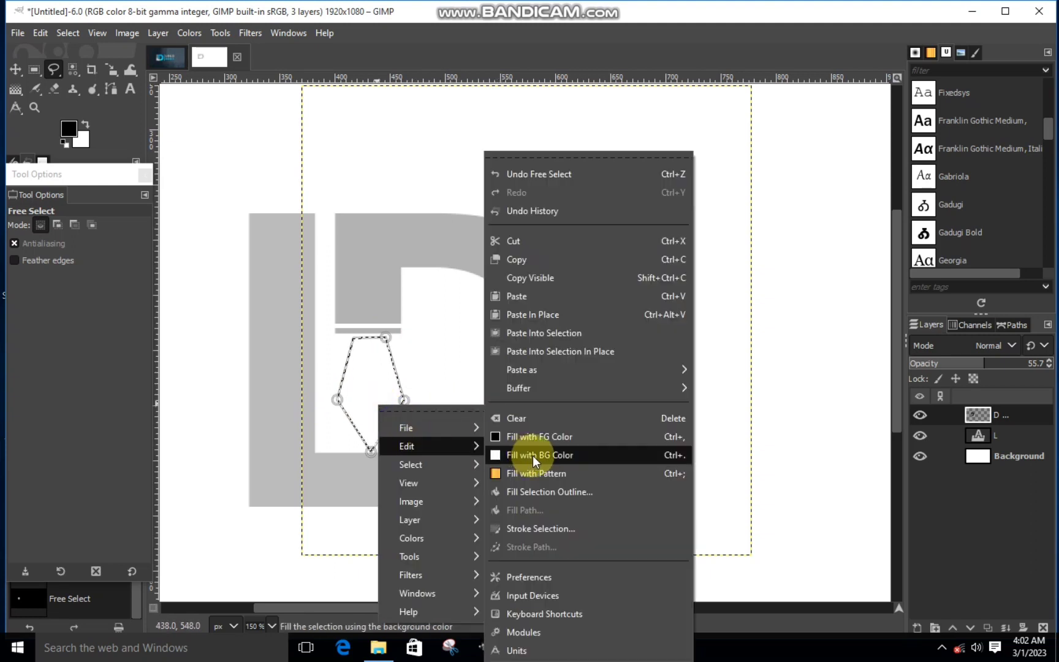
left_click(508, 419)
left_click(68, 33)
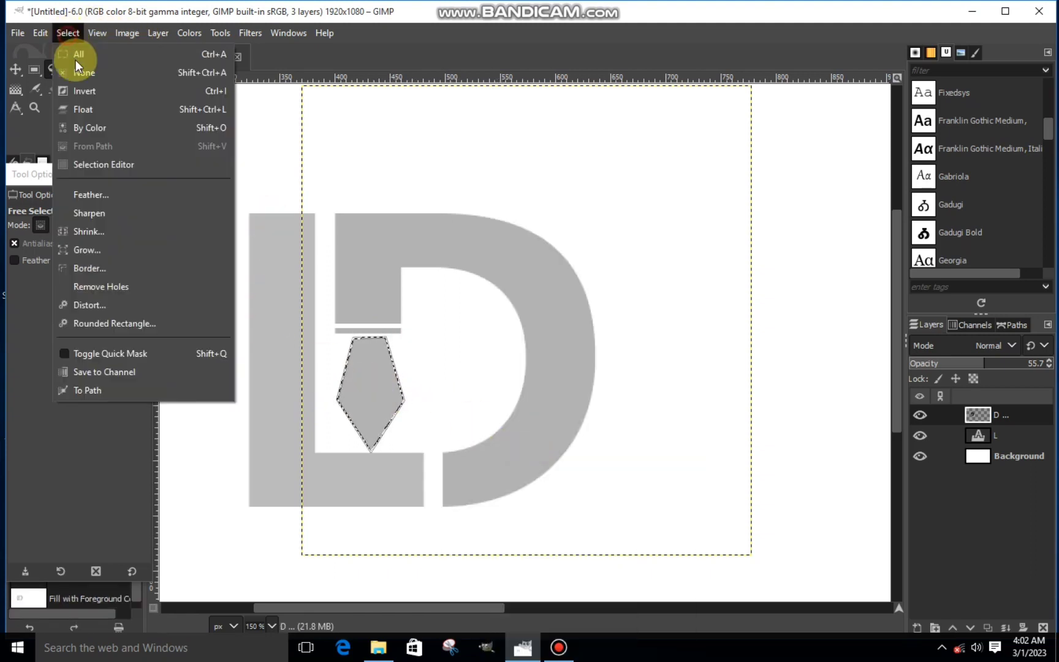
left_click(79, 66)
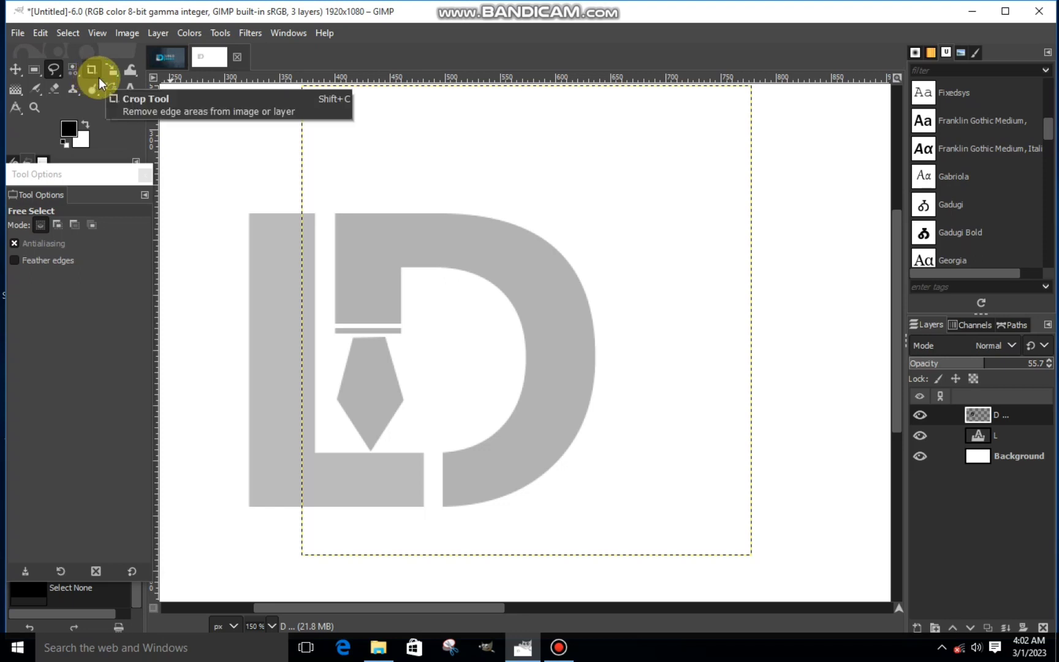
- Select a vertical 2 × 48 px strip from the nib's middle down to its point and cut it out
left_click(34, 69)
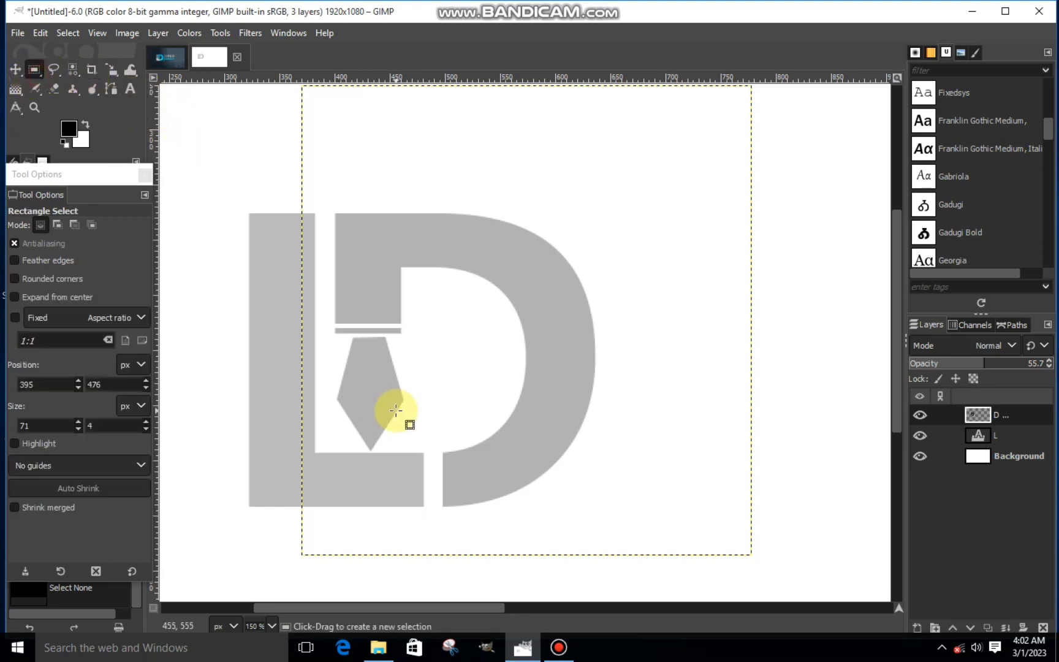
key("2")
left_click_drag(368, 411, 370, 472)
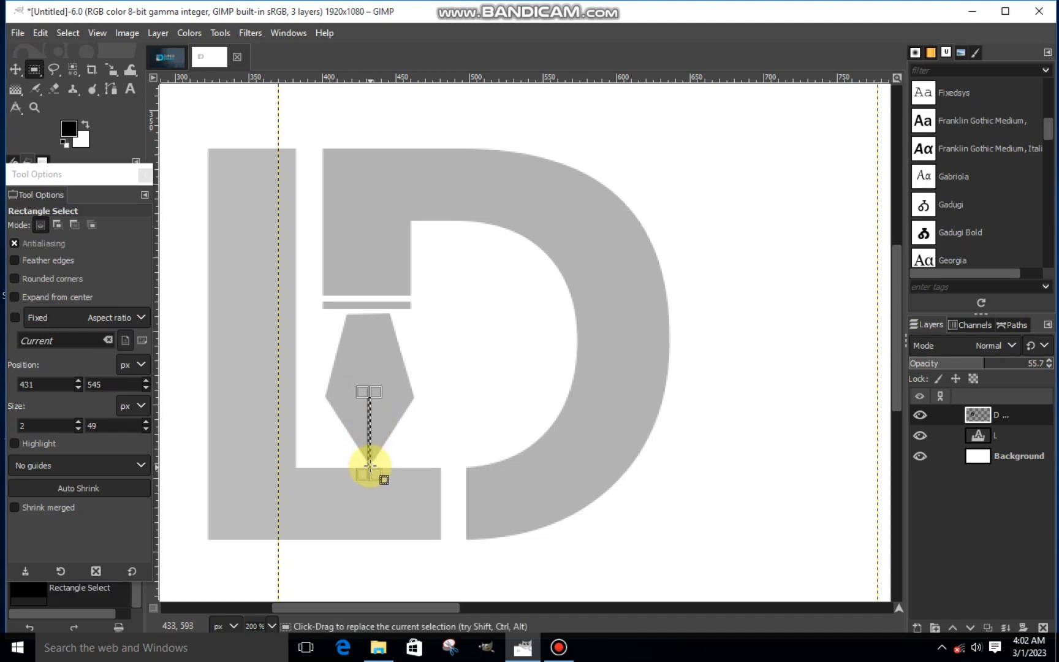
scroll(368, 467, "up", 3, "ctrl")
left_click_drag(368, 415, 371, 415)
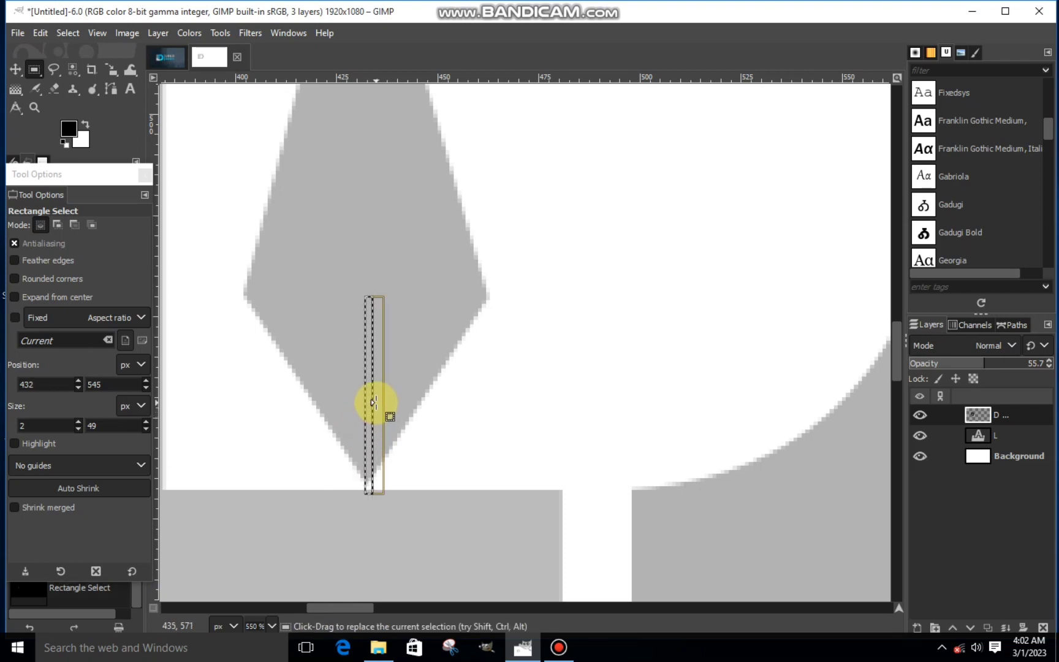
left_click_drag(367, 294, 368, 291)
left_click_drag(370, 496, 368, 496)
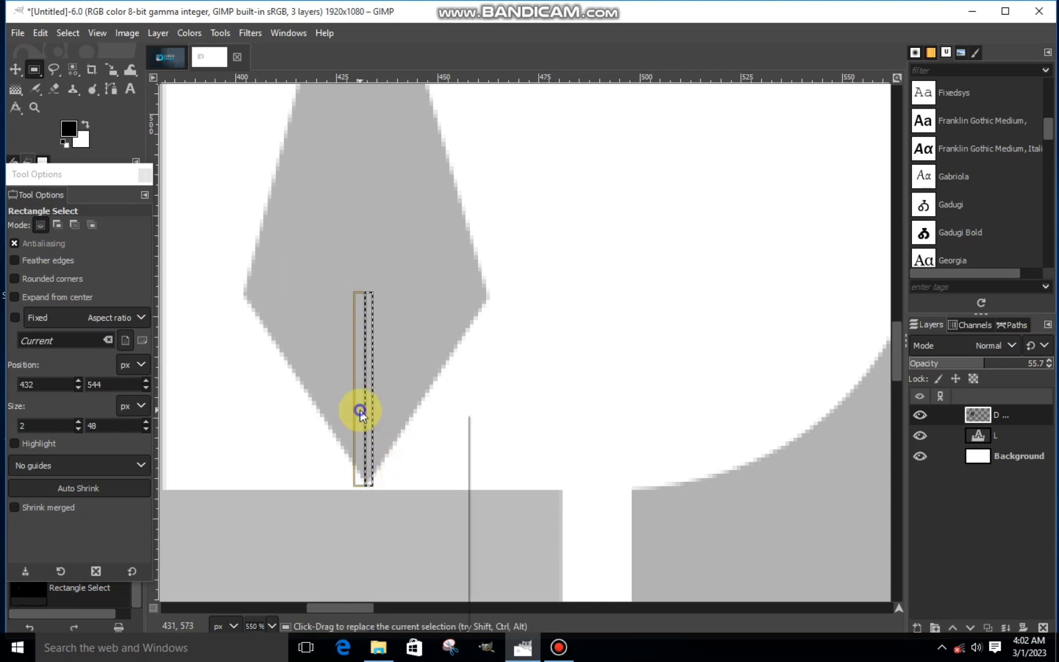
right_click(362, 413)
mouse_move(429, 453)
left_click(514, 239)
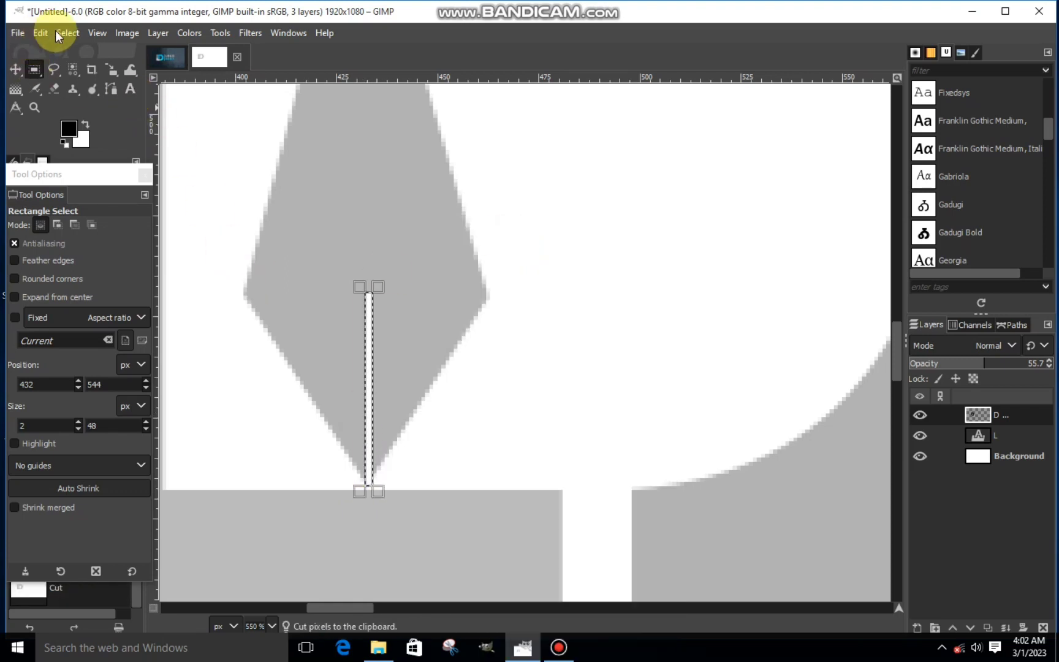
- Cut a 5 × 6 px elliptical hole at the upper end of the nib's slit and deselect
left_click_drag(44, 68, 69, 85)
left_click(370, 300)
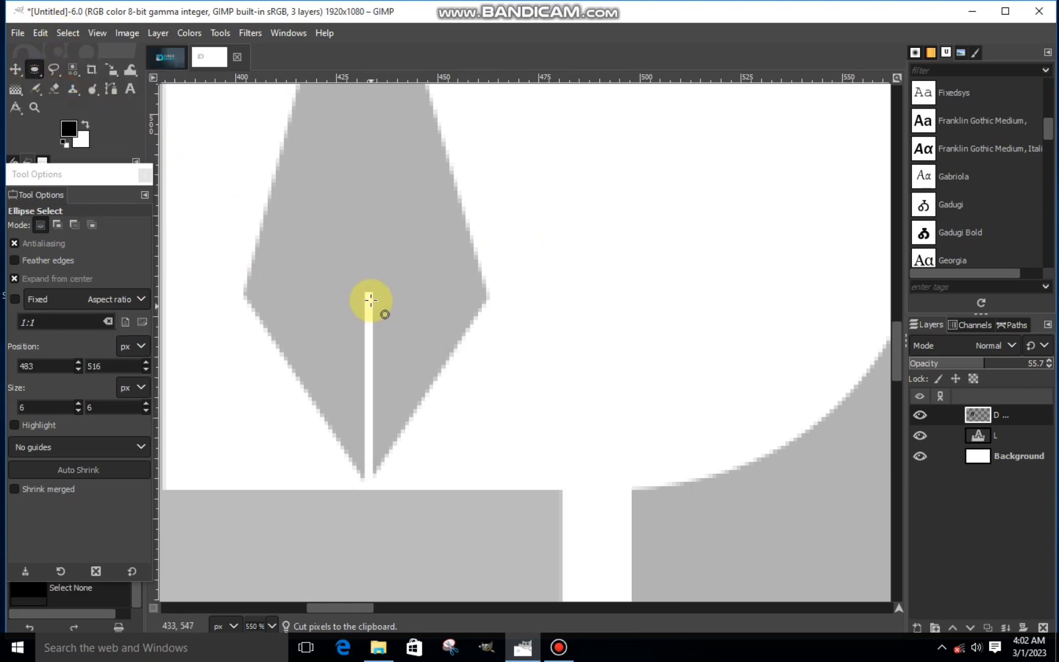
left_click_drag(371, 299, 364, 286)
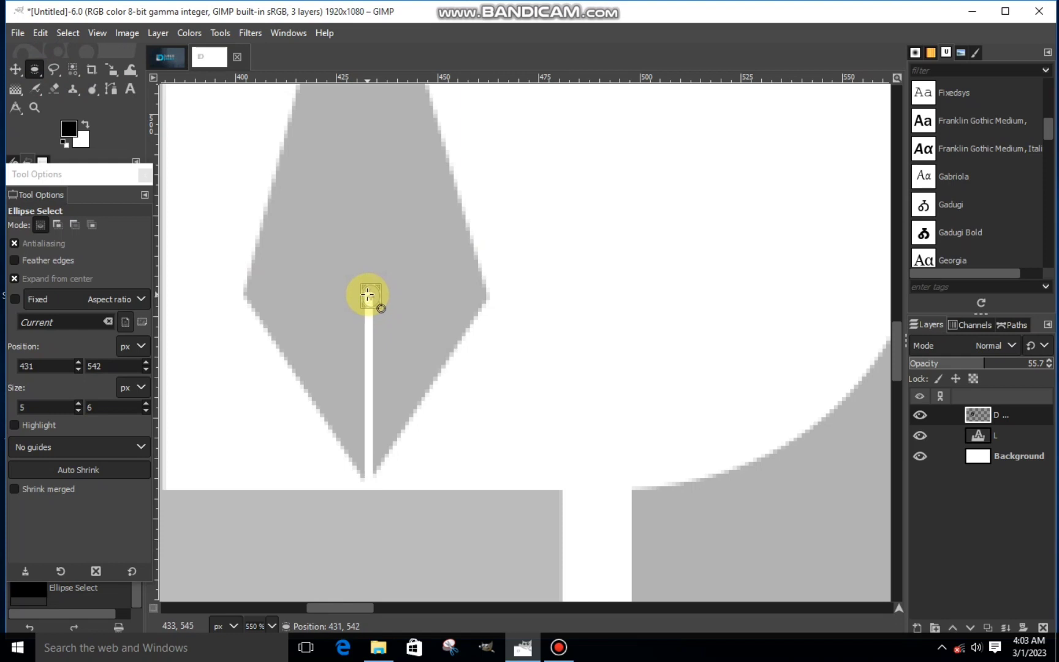
right_click(368, 298)
mouse_move(389, 334)
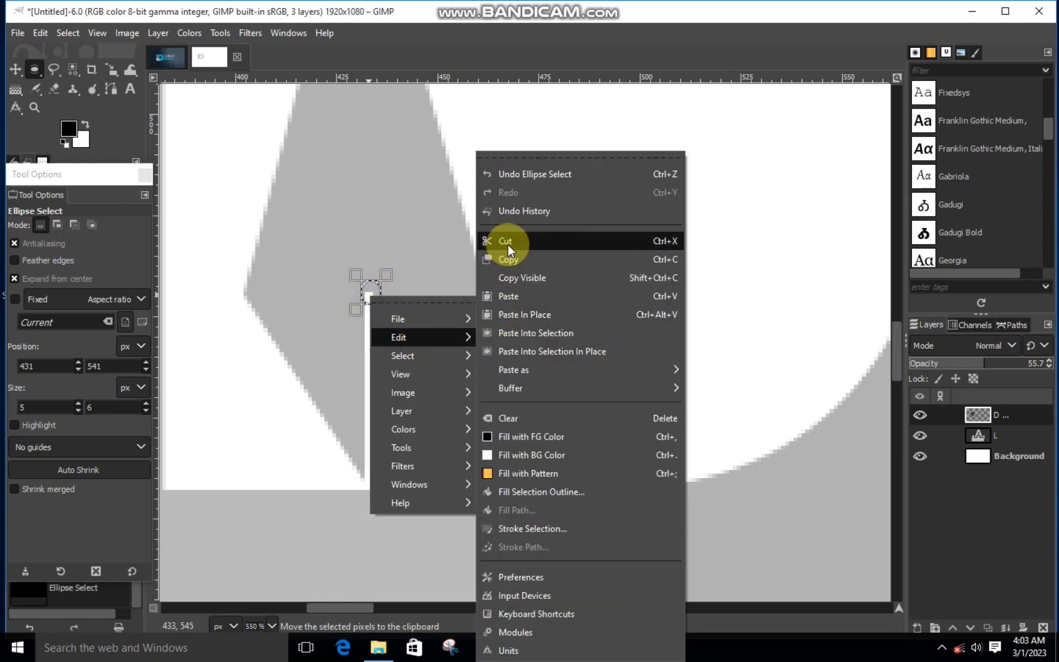
left_click(507, 244)
left_click(475, 309)
- Set the opacity of both the D layer and the L layer to 100
scroll(475, 308, "down", 7)
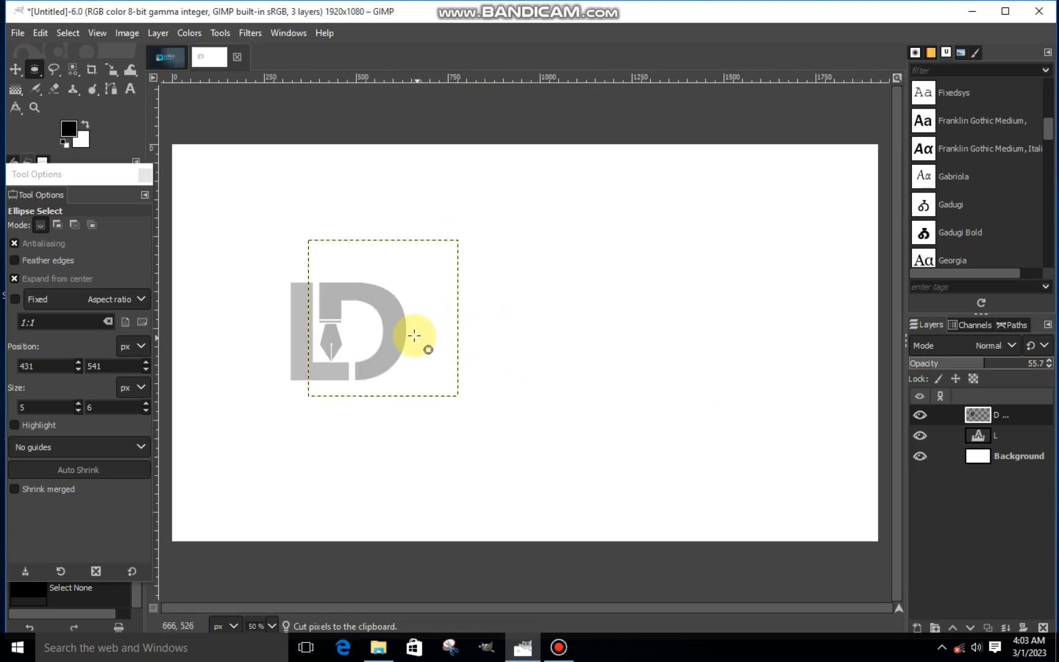
left_click_drag(1028, 364, 1054, 366)
left_click(979, 435)
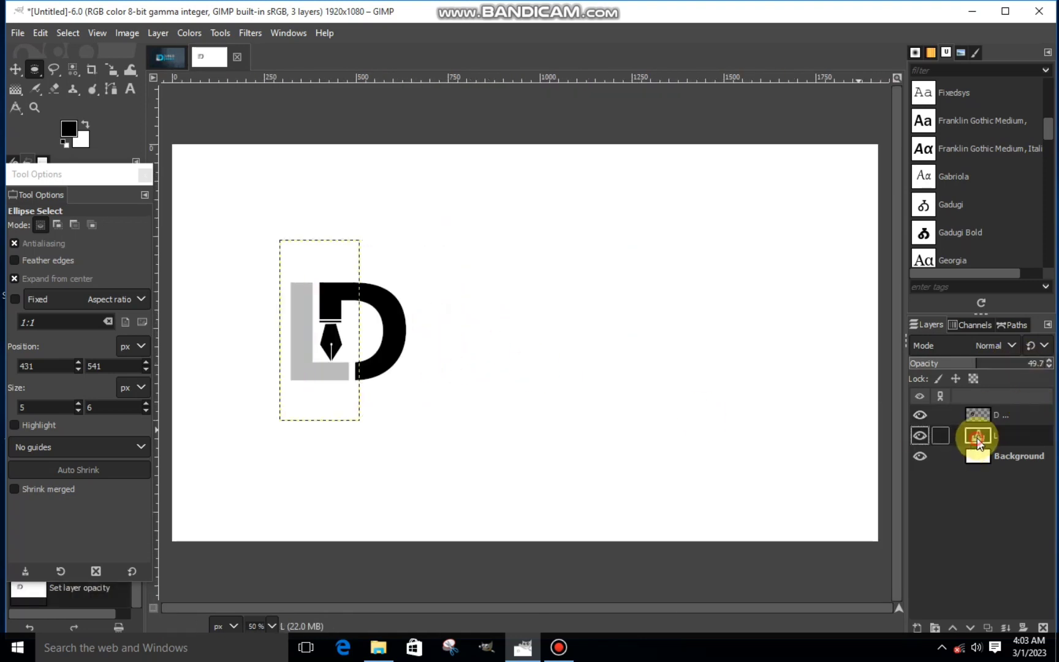
left_click(1045, 362)
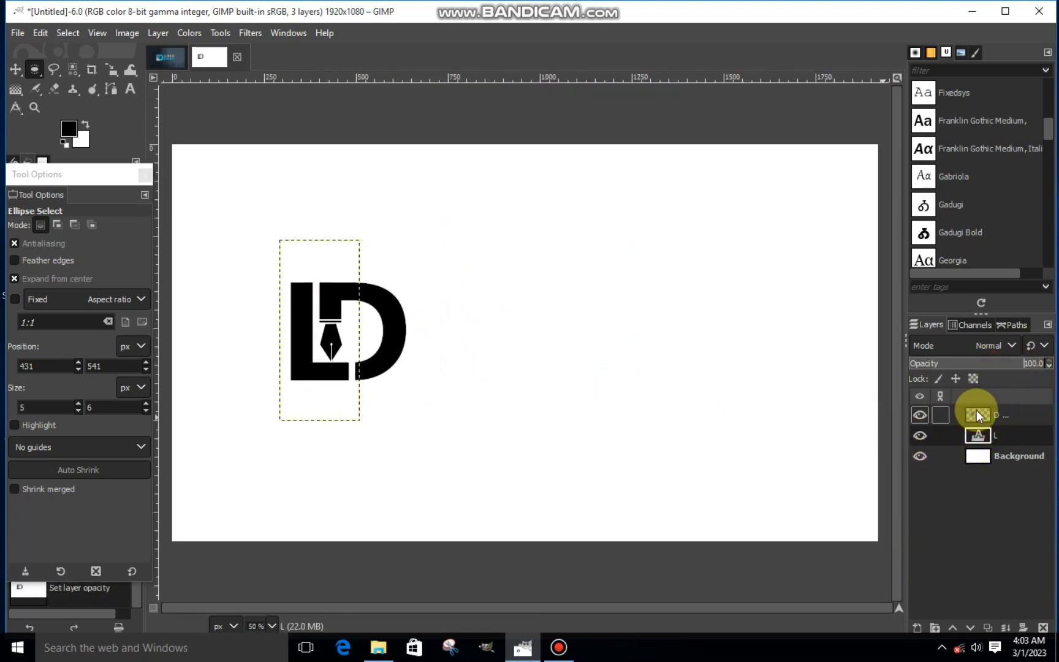
- Add a new layer above the D layer
left_click(977, 416)
left_click(917, 626)
left_click(938, 609)
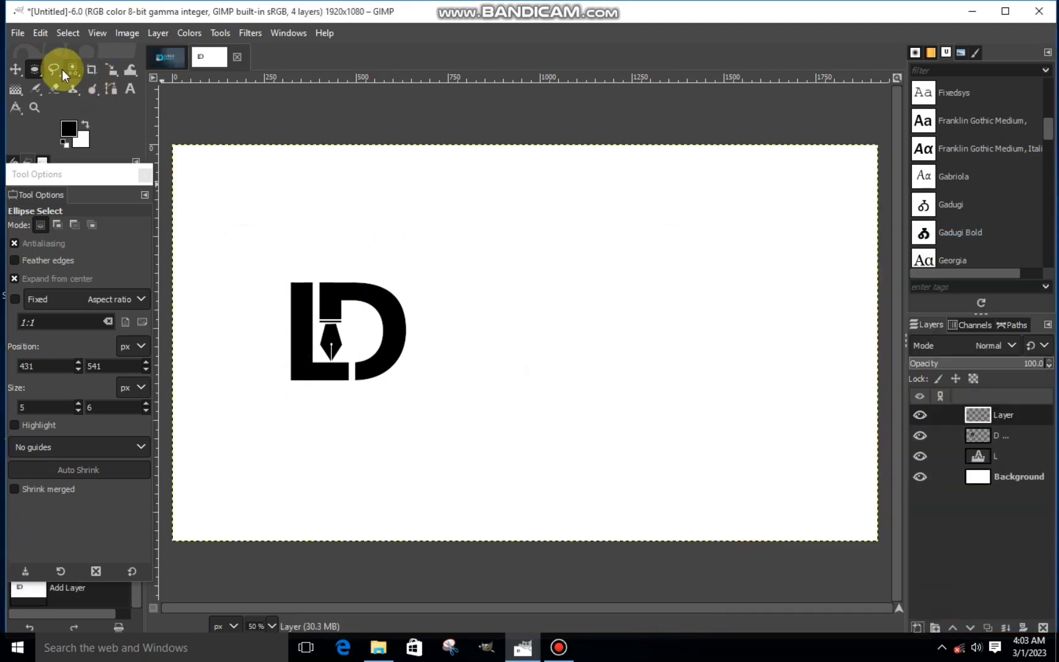
- Make a tall rectangular selection of 18 × 308 px just beyond the D's curved side on the new layer
right_click(36, 71)
left_click(79, 72)
left_click_drag(427, 278, 433, 389)
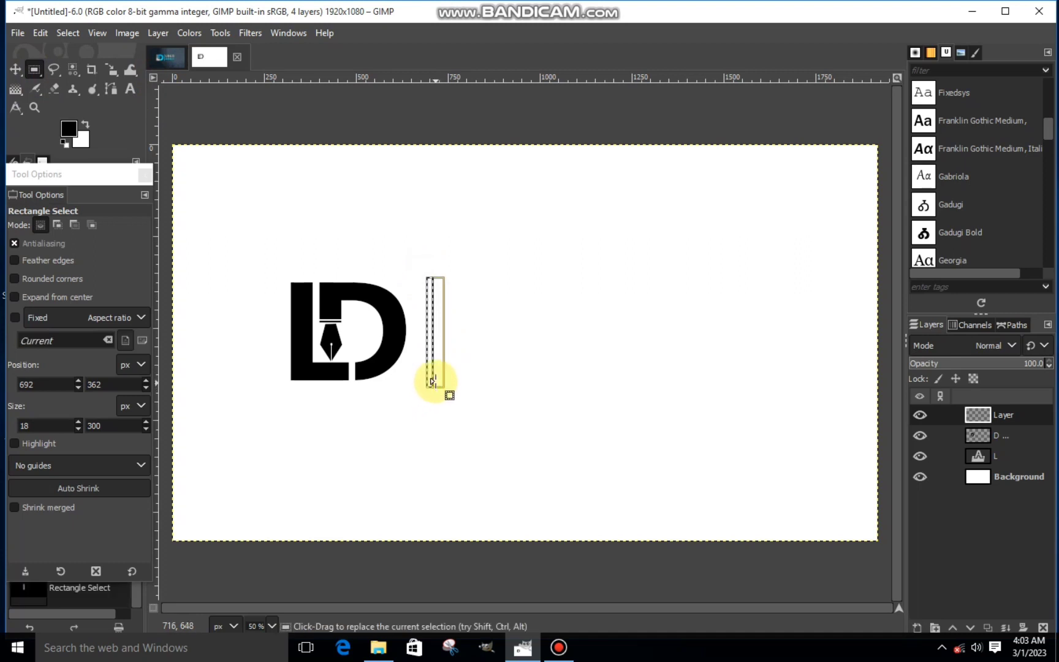
right_click(426, 325)
left_click(397, 362)
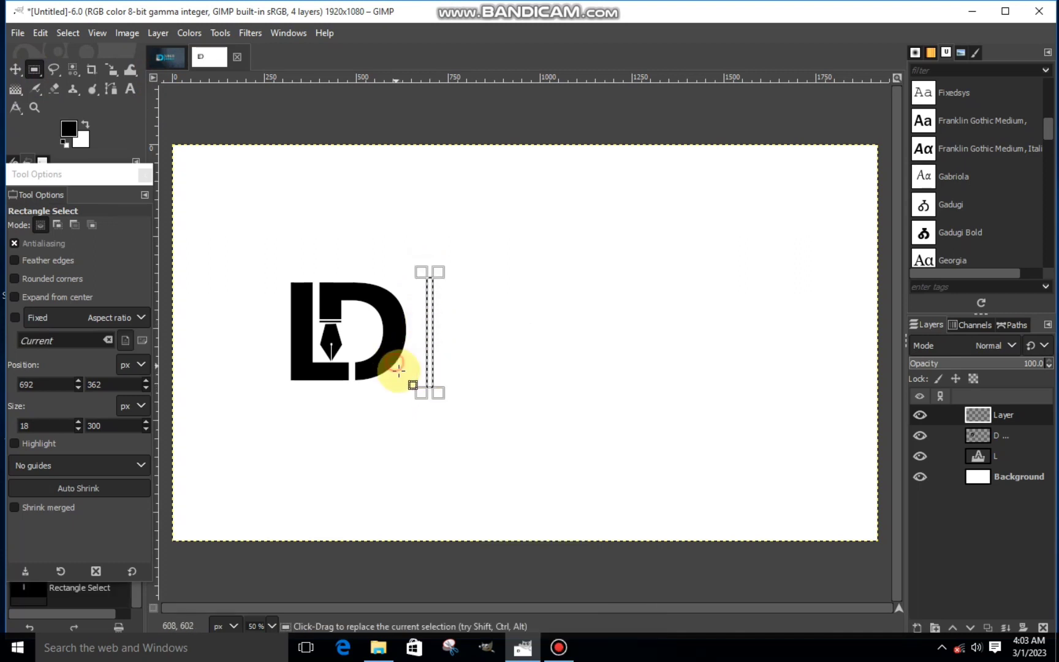
left_click_drag(430, 394, 430, 397)
- Fill the tall rectangular selection with the foreground colour to make a divider bar, and deselect
right_click(431, 343)
mouse_move(510, 381)
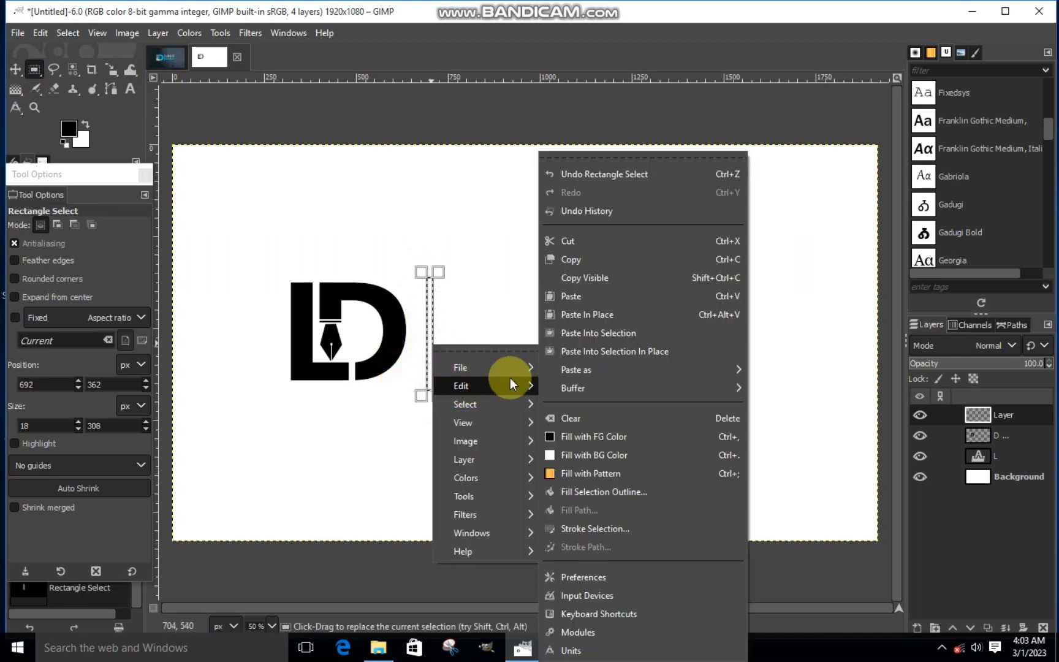
left_click(551, 435)
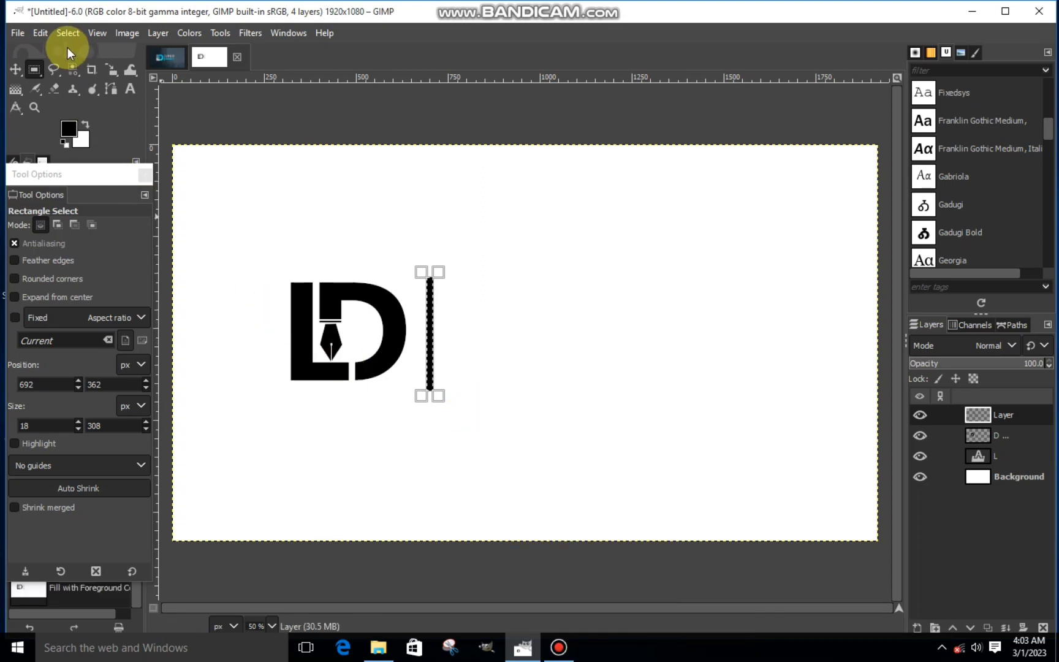
left_click(67, 32)
left_click(83, 65)
- Draw a wide text box beside the upper part of the divider bar and enter LOGO
left_click(130, 88)
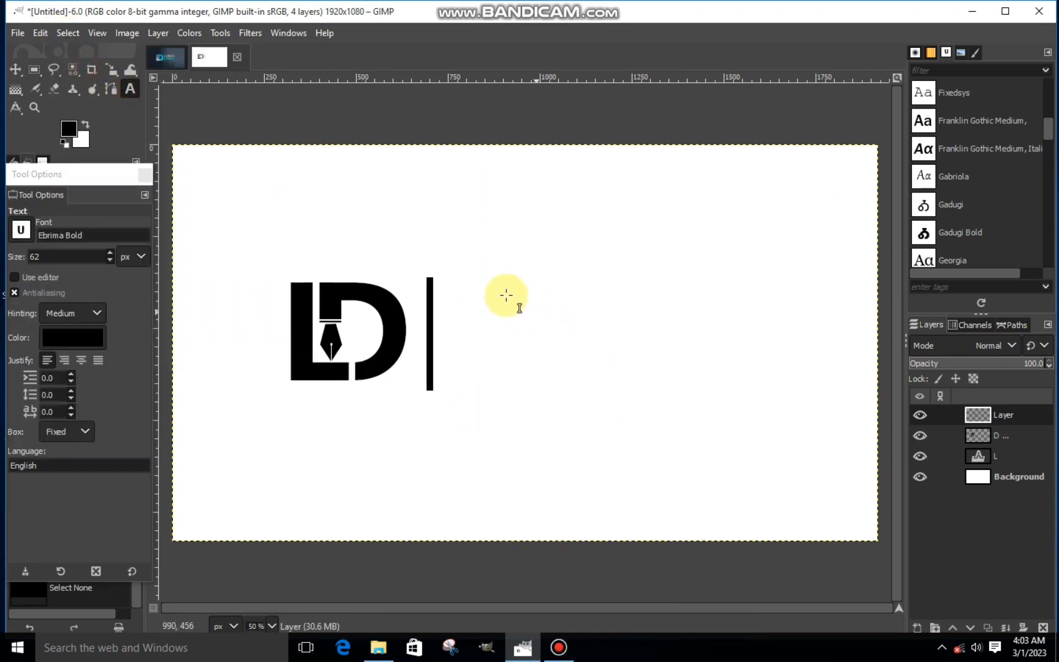
left_click(454, 287)
left_click(546, 361)
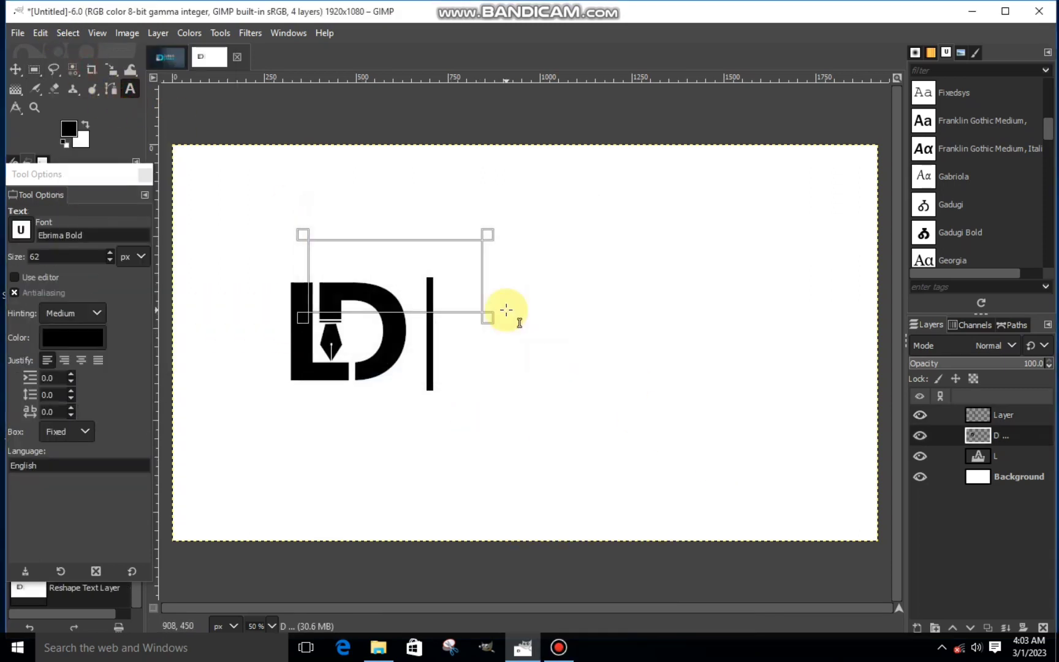
left_click_drag(464, 280, 668, 318)
left_click_drag(464, 303, 442, 301)
left_click_drag(535, 323, 539, 333)
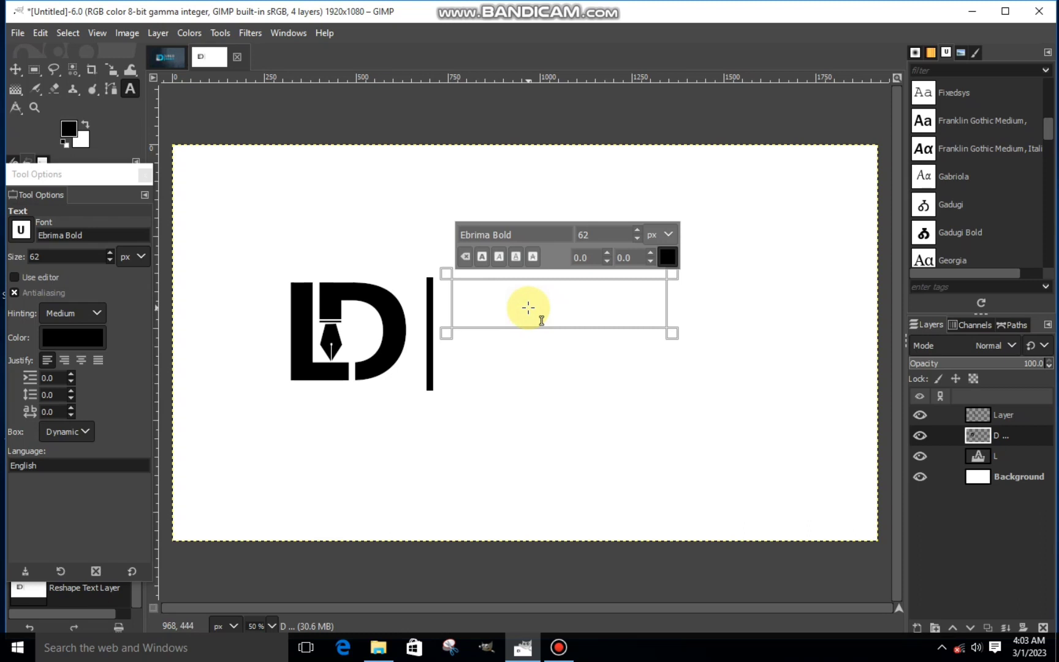
type("LOGO")
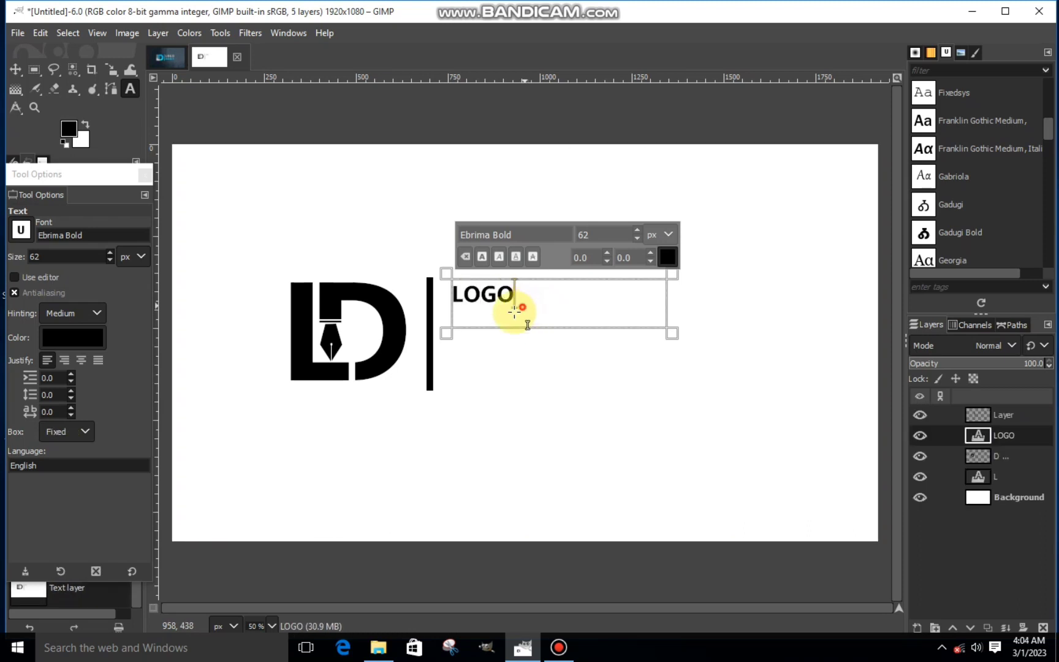
- Set the LOGO text's size to 111 px and its letter spacing to 14
double_click(515, 309)
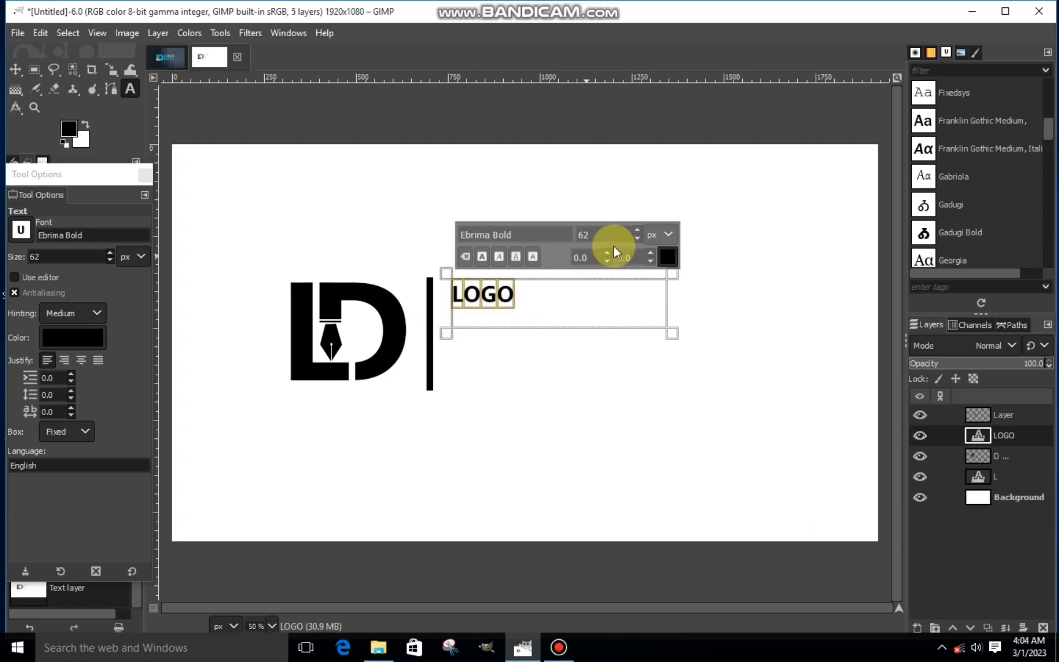
left_click(635, 231)
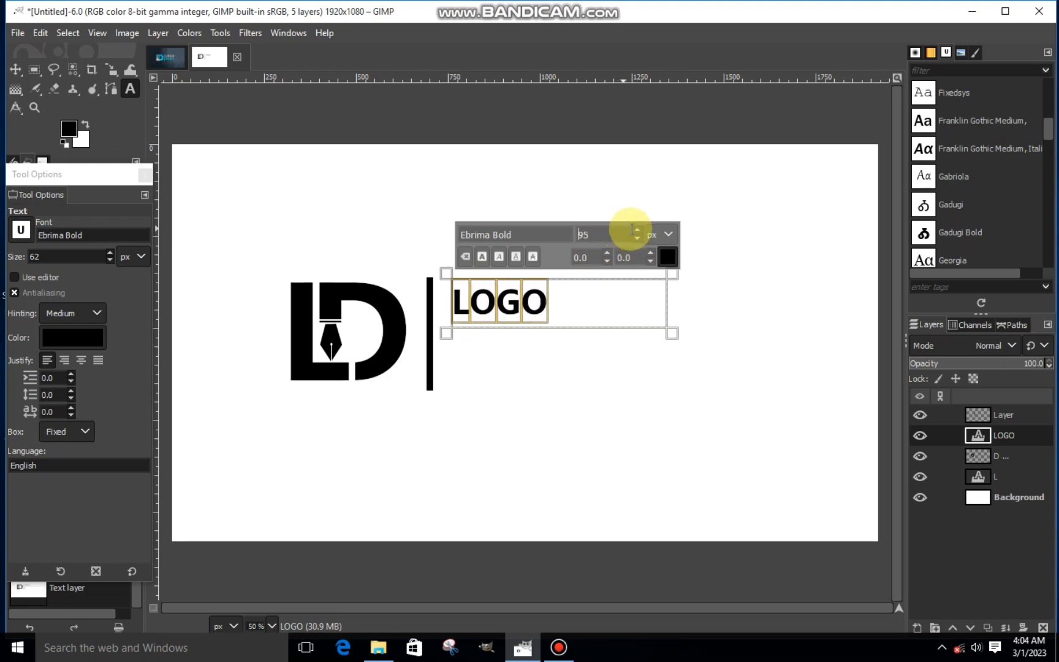
left_click(651, 253)
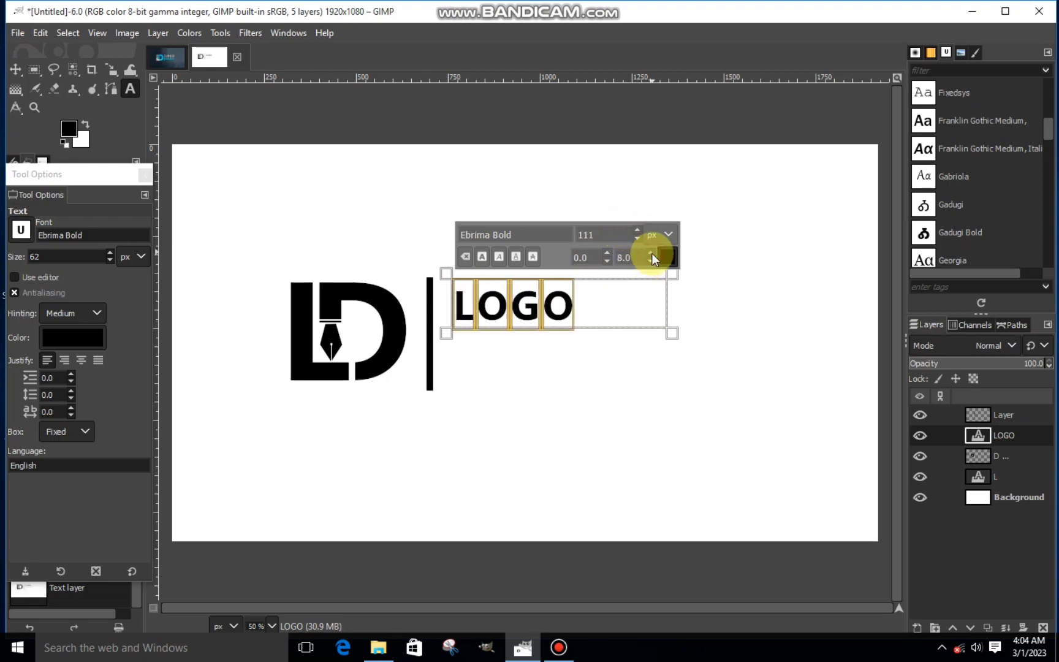
left_click(650, 261)
left_click(650, 261)
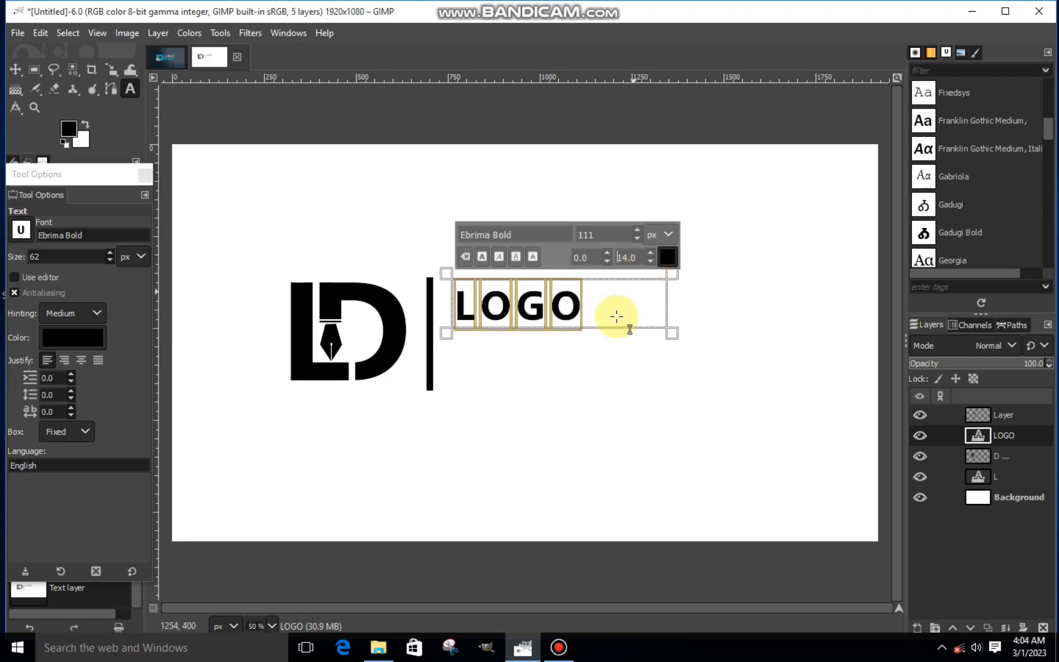
- Enlarge the LOGO text to 135 px and extend its text box downward to fit the letters
left_click(459, 400)
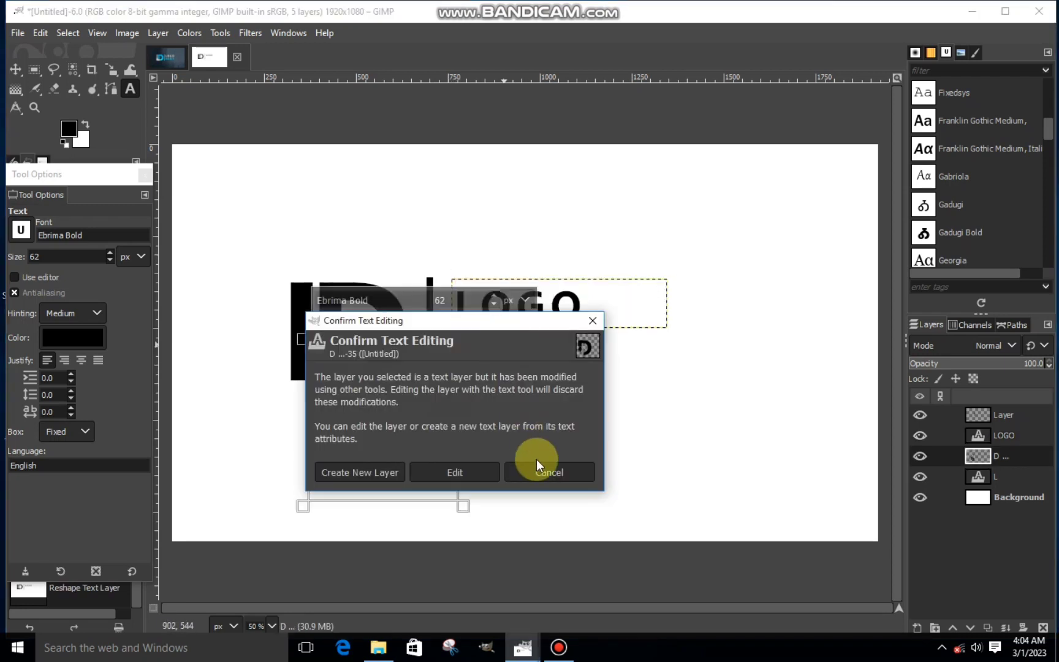
left_click(538, 469)
left_click_drag(669, 383, 598, 359)
left_click_drag(667, 420, 451, 365)
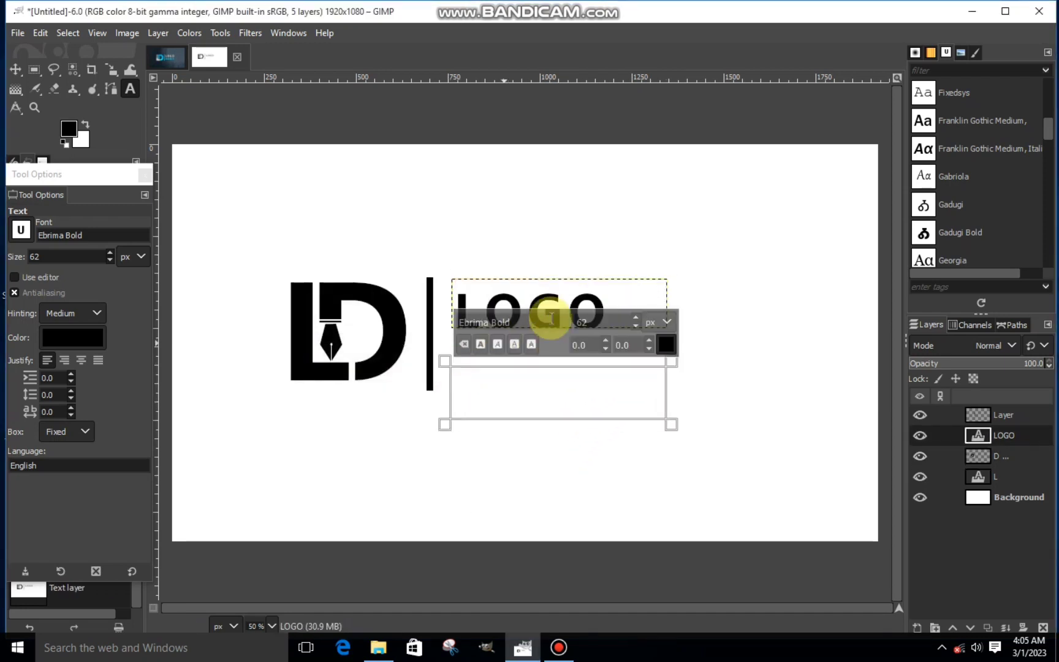
left_click(574, 296)
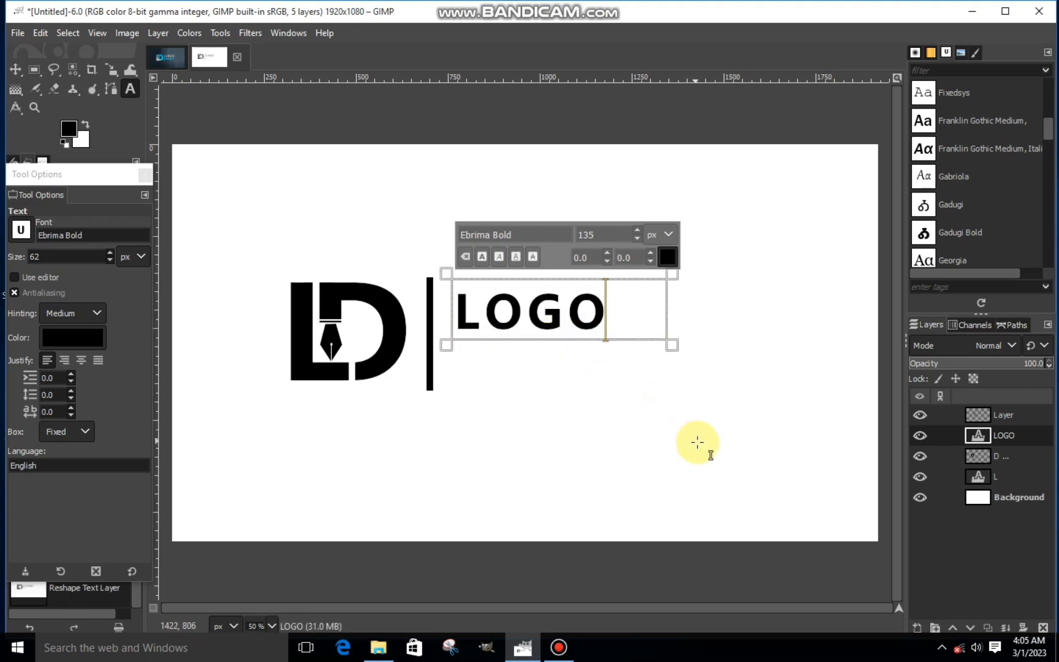
- Draw a wide text box directly below LOGO, align its left edge with LOGO's box, and enter DESIGN
left_click_drag(677, 440, 449, 353)
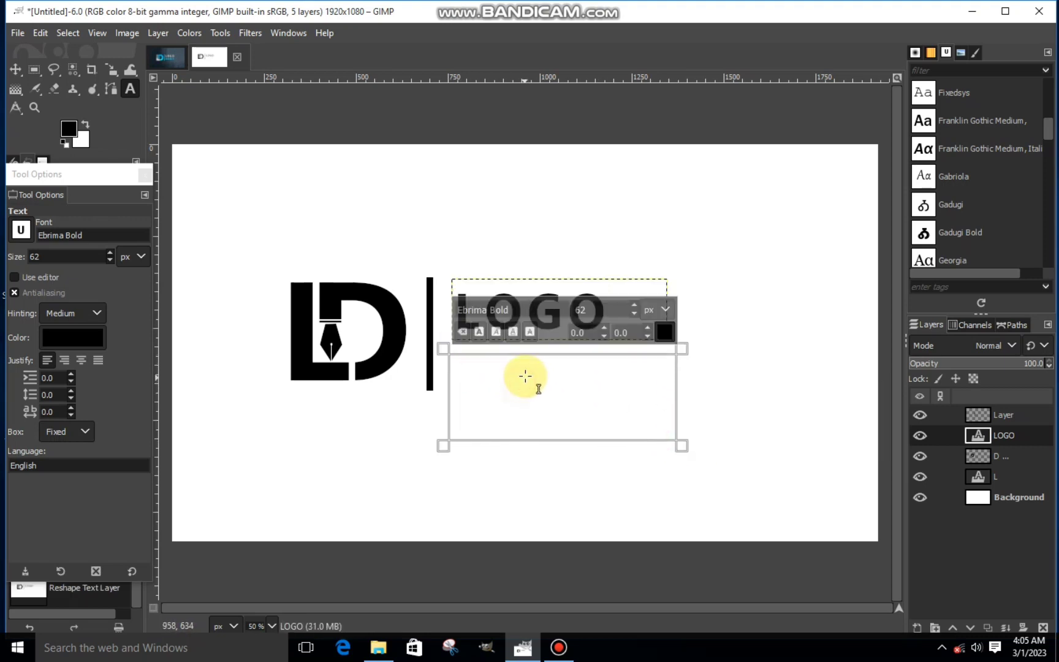
left_click_drag(536, 350, 537, 347)
left_click_drag(444, 395, 447, 395)
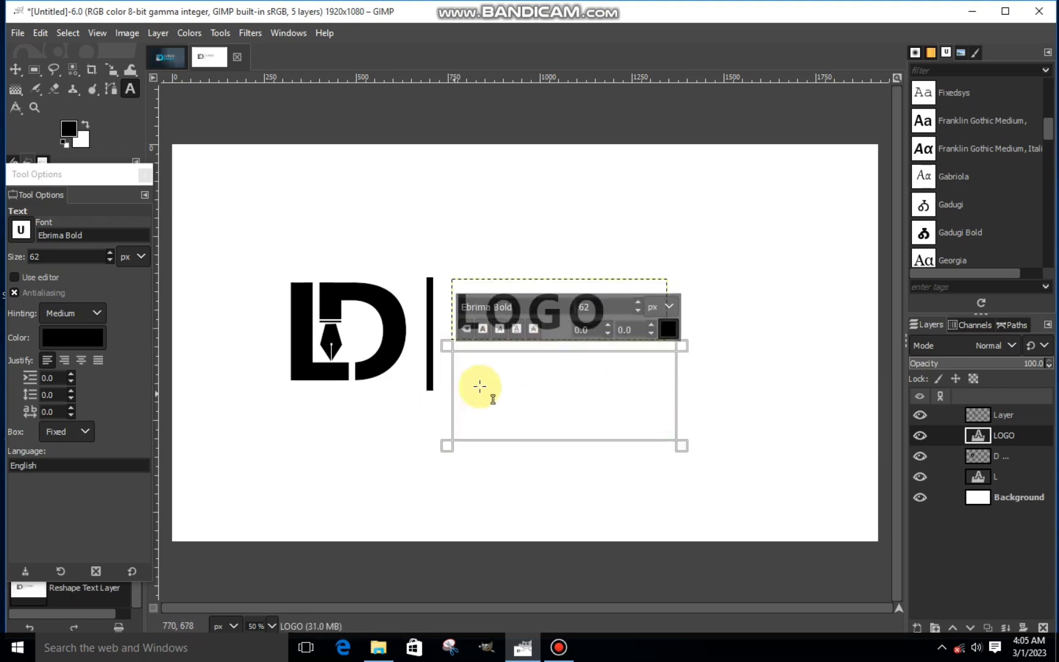
left_click(481, 384)
type("DESIGN")
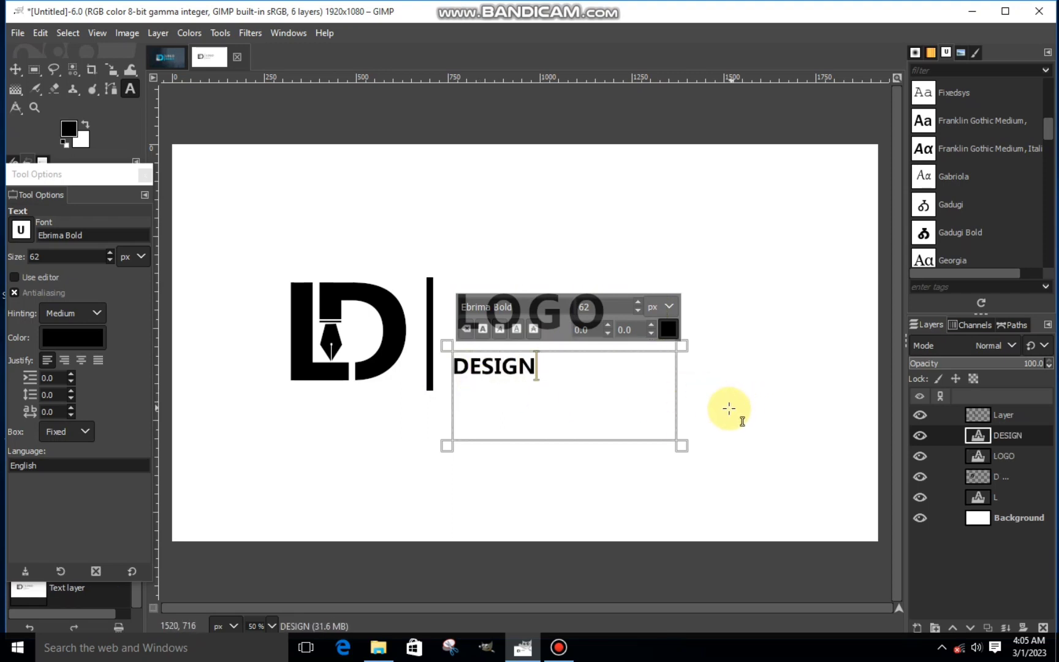
- Set the DESIGN text's size to 85 px and its letter spacing to 17
left_click_drag(516, 406, 444, 378)
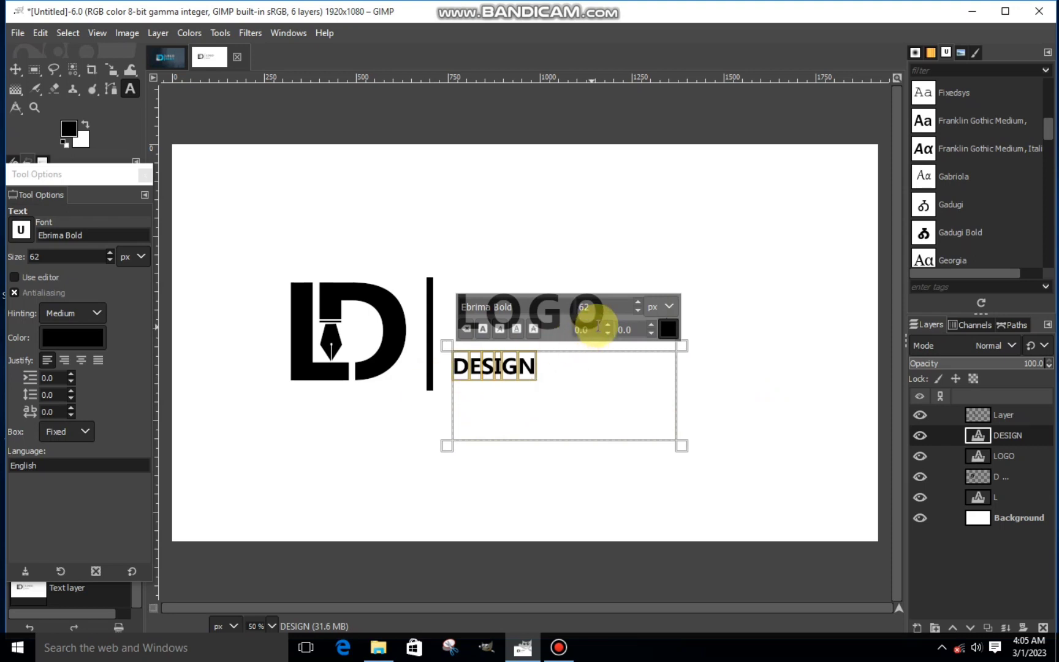
left_click(638, 304)
left_click(650, 325)
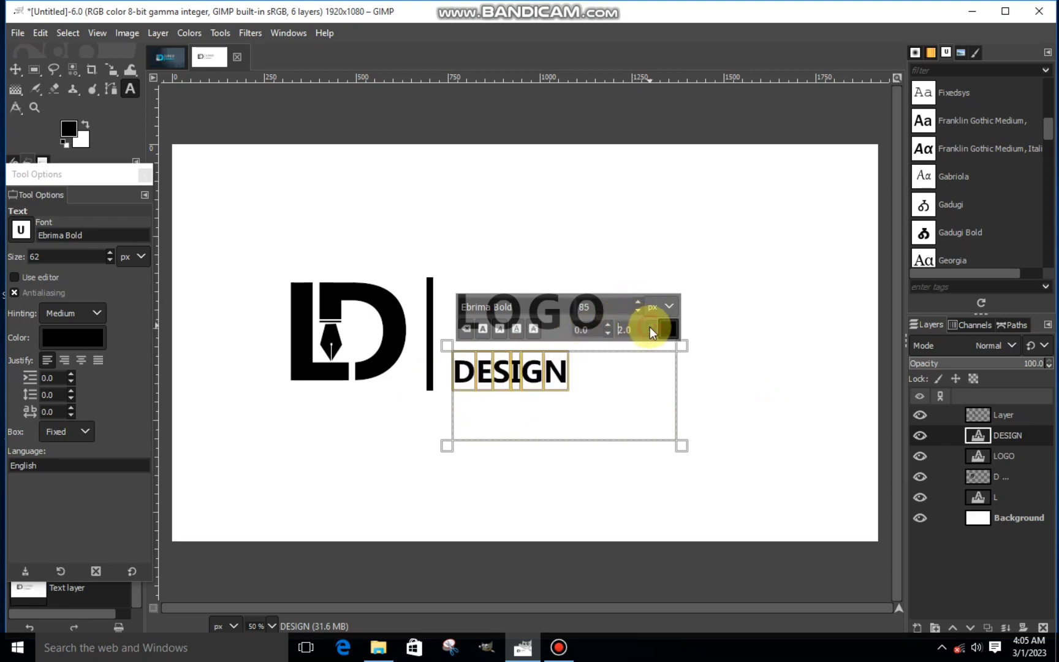
left_click(650, 326)
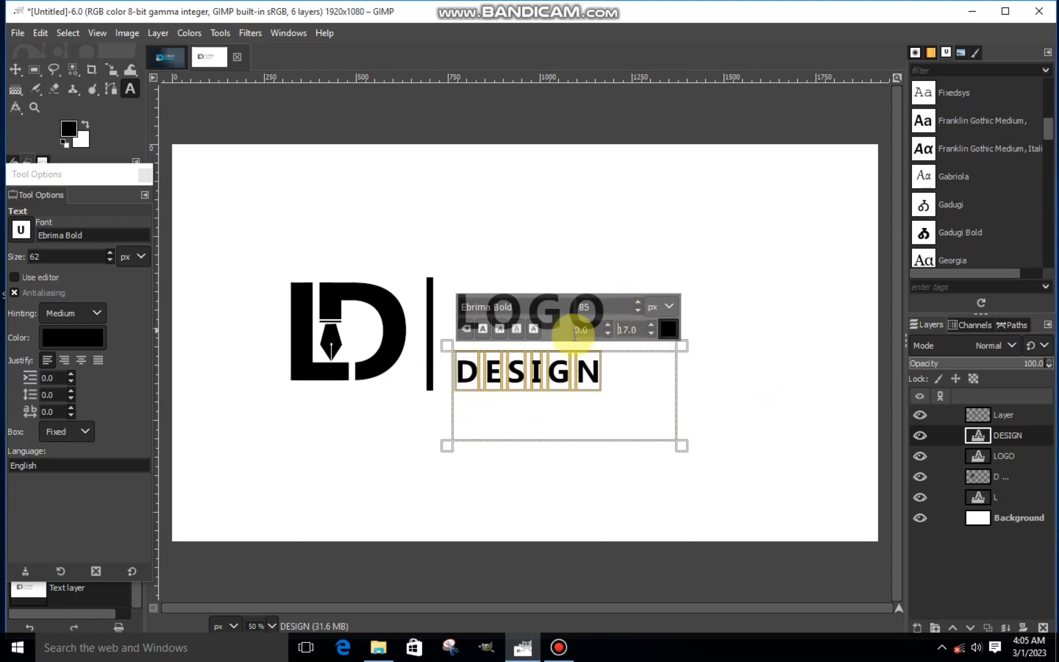
- Move the DESIGN layer up closer to LOGO with the Scale tool, keeping it at 610 × 244 px
left_click(118, 75)
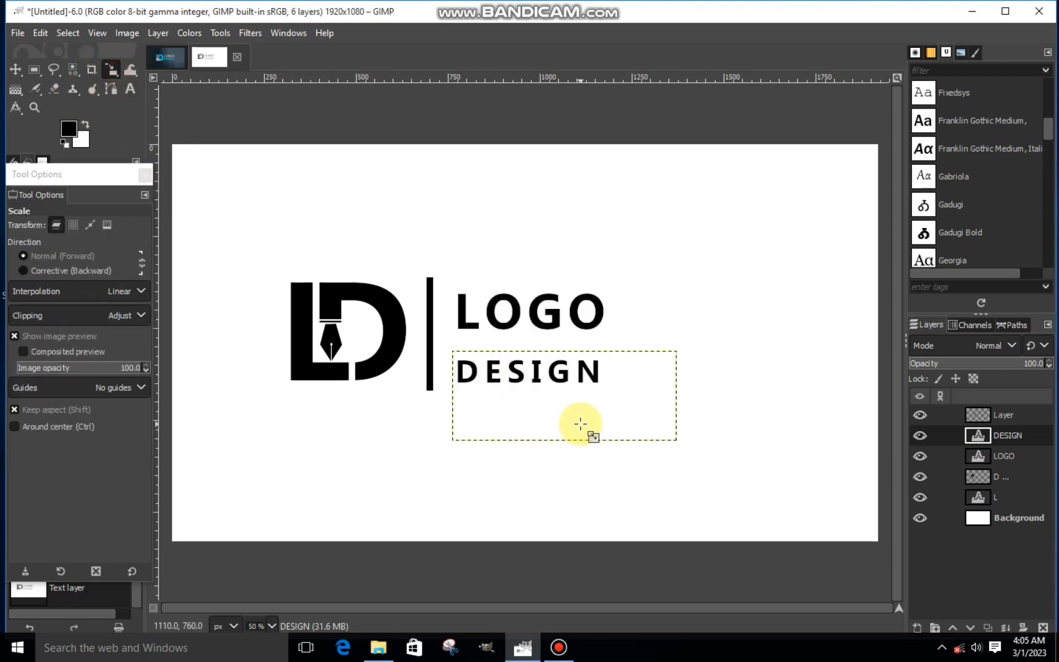
left_click(576, 408)
left_click_drag(577, 406, 578, 393)
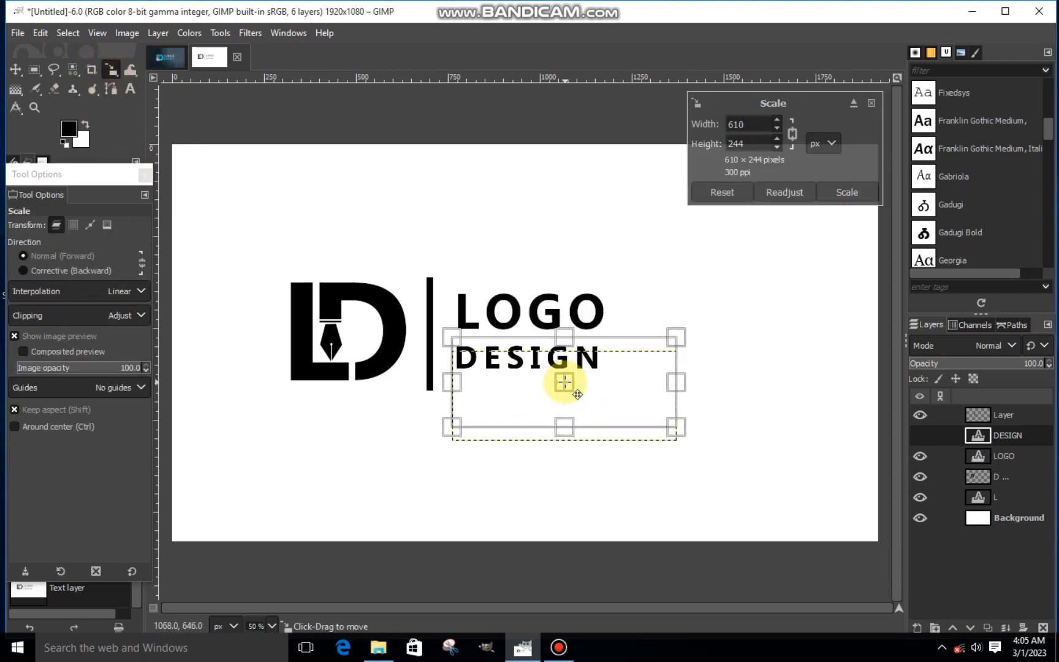
left_click(843, 192)
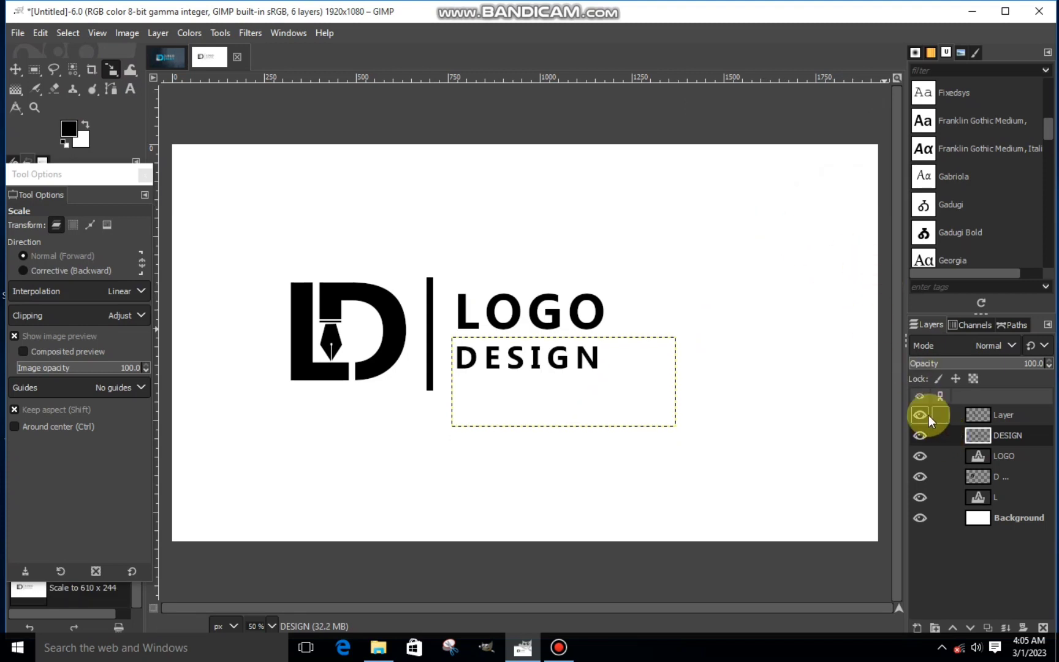
- Reorder the divider bar's layer to sit below LOGO, and cut off the bar's upper end using a 238 × 68 px rectangular selection
left_click_drag(973, 415, 971, 466)
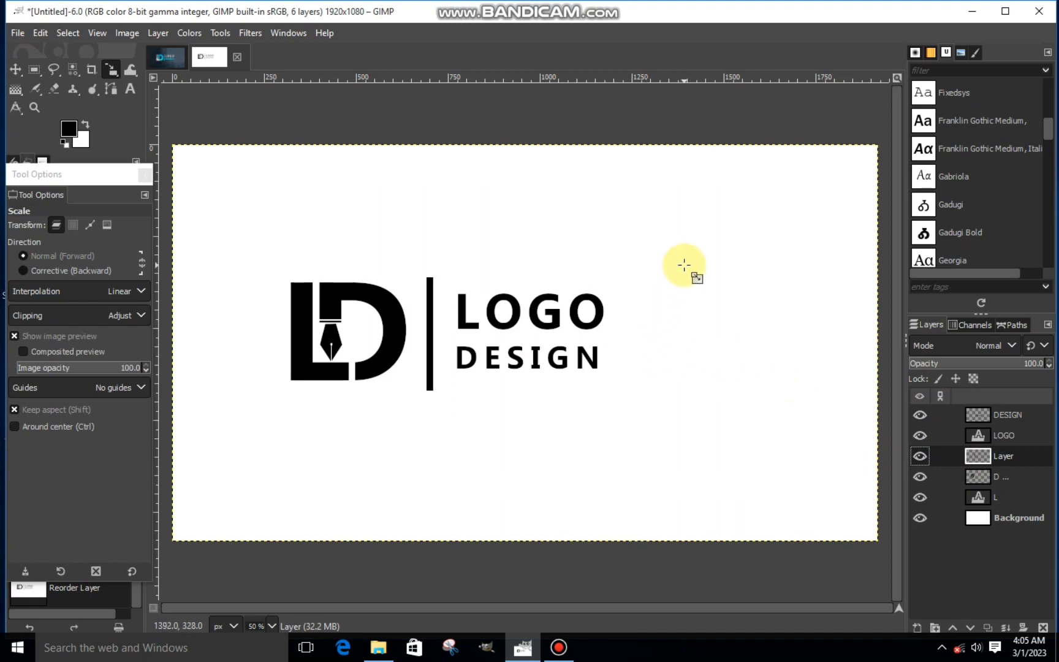
key("r")
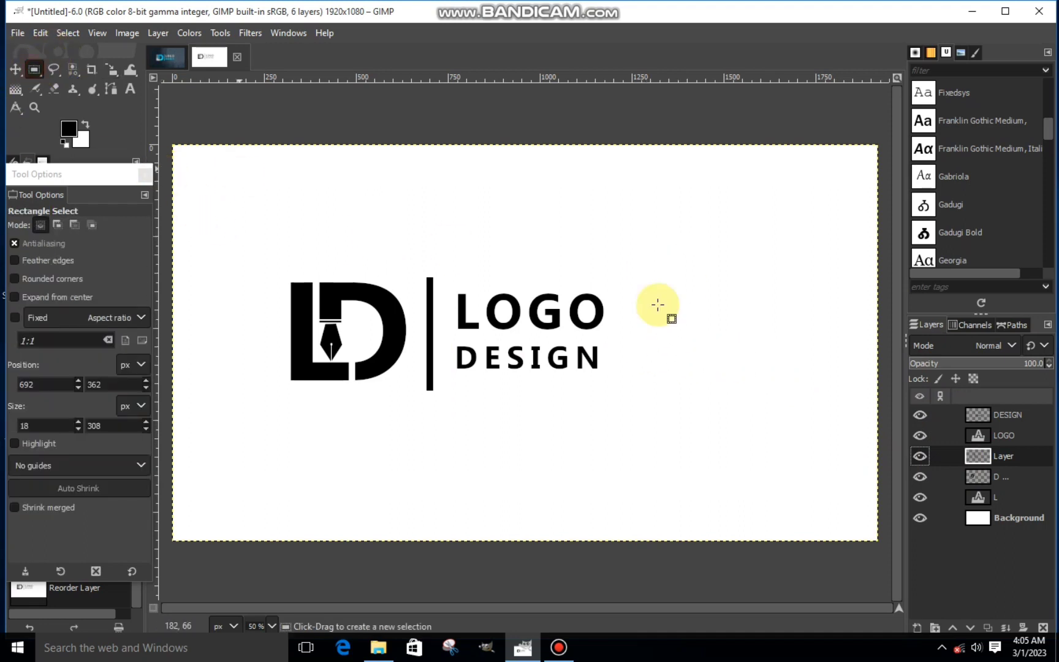
left_click(917, 461)
left_click_drag(384, 258, 467, 279)
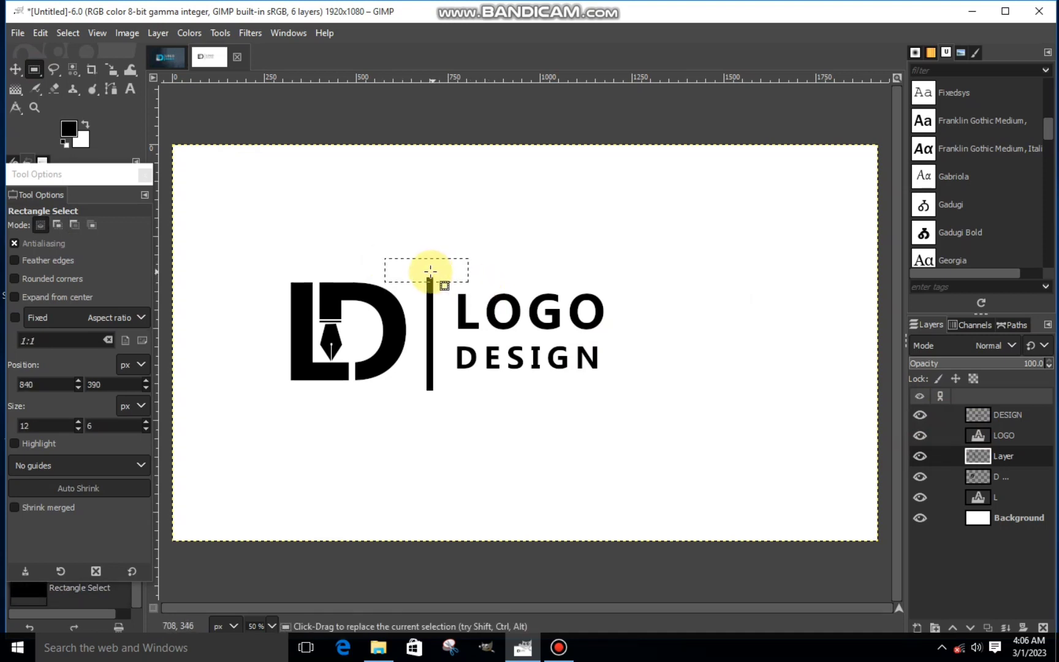
left_click_drag(466, 277, 470, 280)
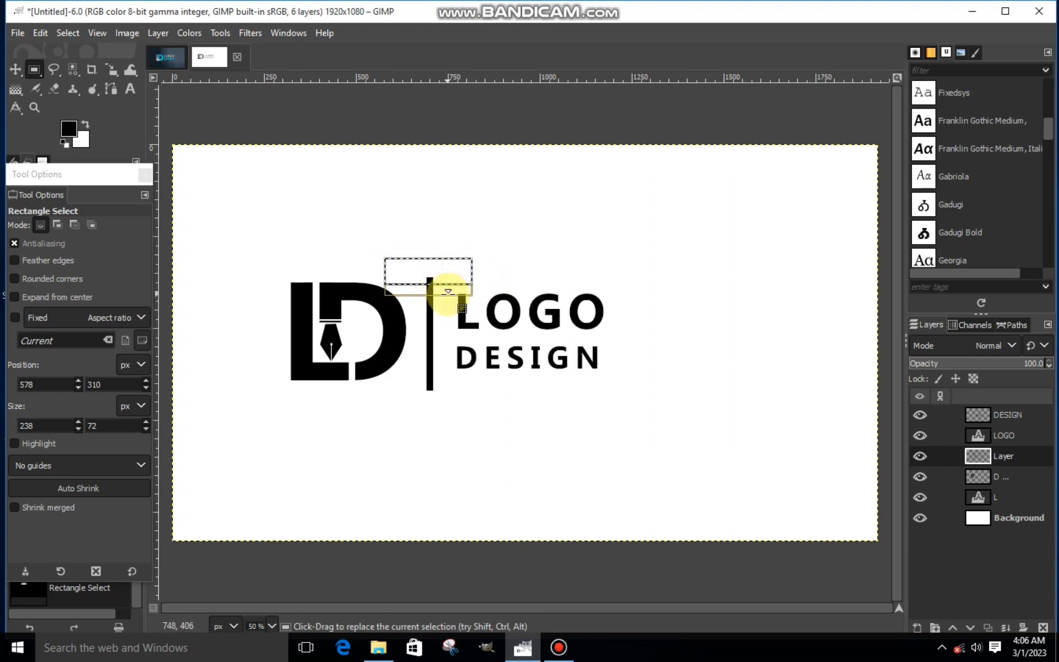
left_click_drag(448, 292, 444, 287)
right_click(432, 270)
mouse_move(481, 312)
left_click(610, 238)
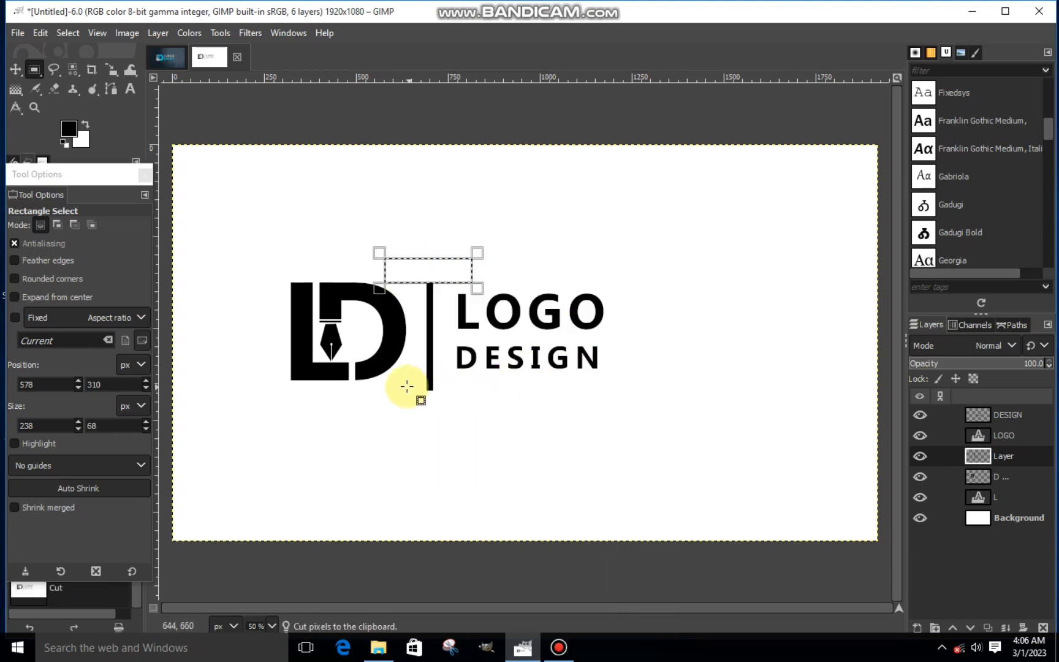
- Cut off the divider bar's lower end level with the letters' base using a 282 × 90 px rectangular selection, and deselect
left_click(388, 380)
mouse_move(376, 388)
left_mouse_down()
mouse_move(480, 414)
mouse_move(439, 379)
left_mouse_up()
right_click(447, 400)
mouse_move(501, 445)
left_click(576, 257)
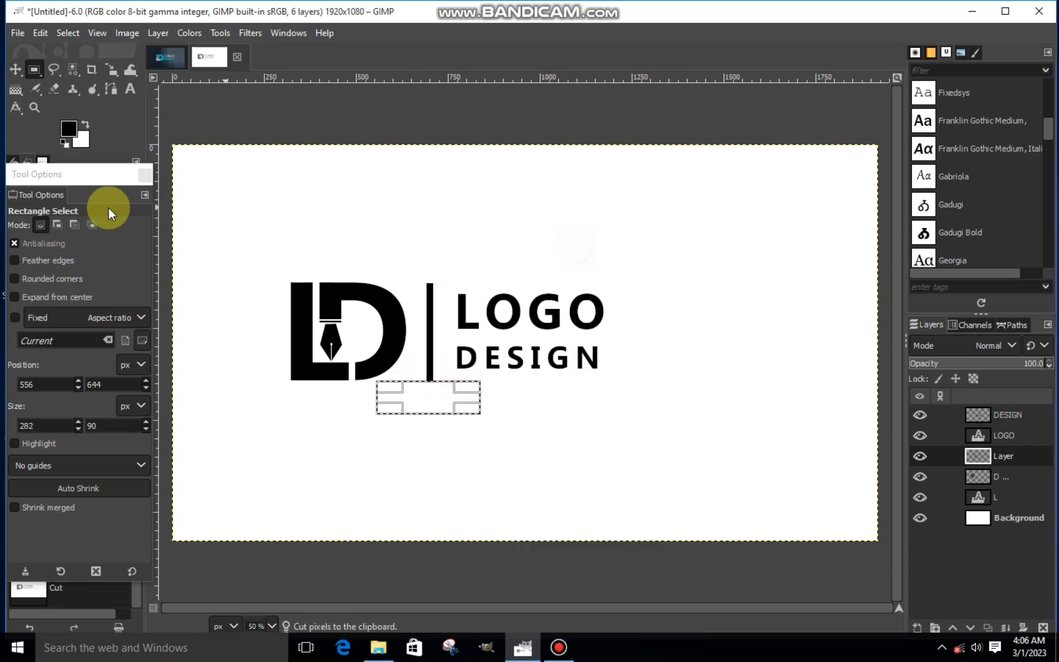
left_click(67, 33)
left_click(73, 75)
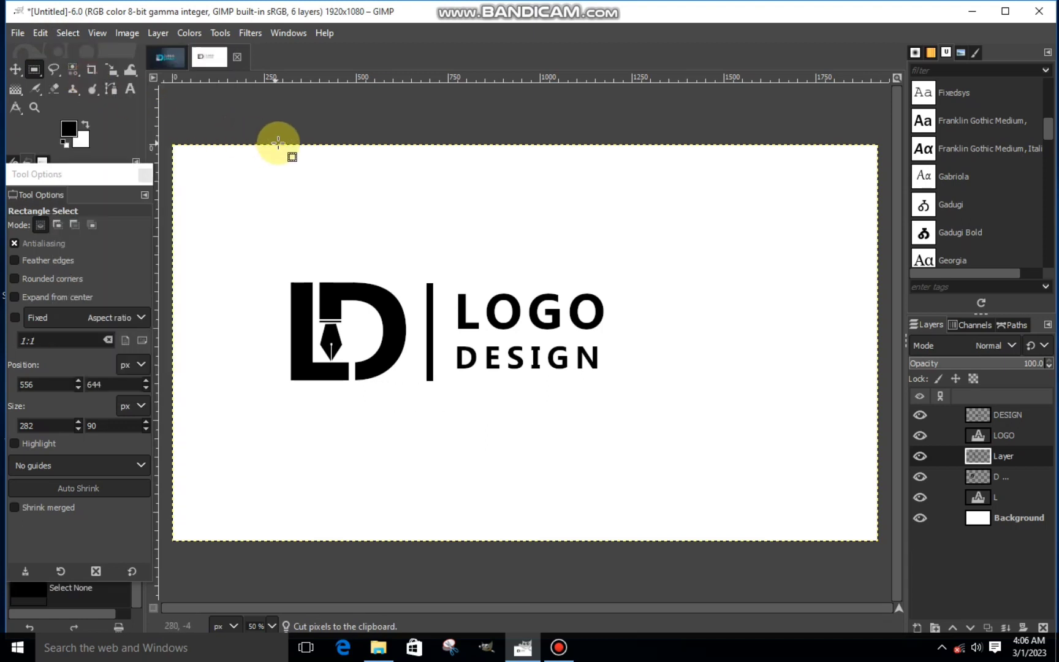
- Make the L layer active and select the black L with Select by Color
key("minus")
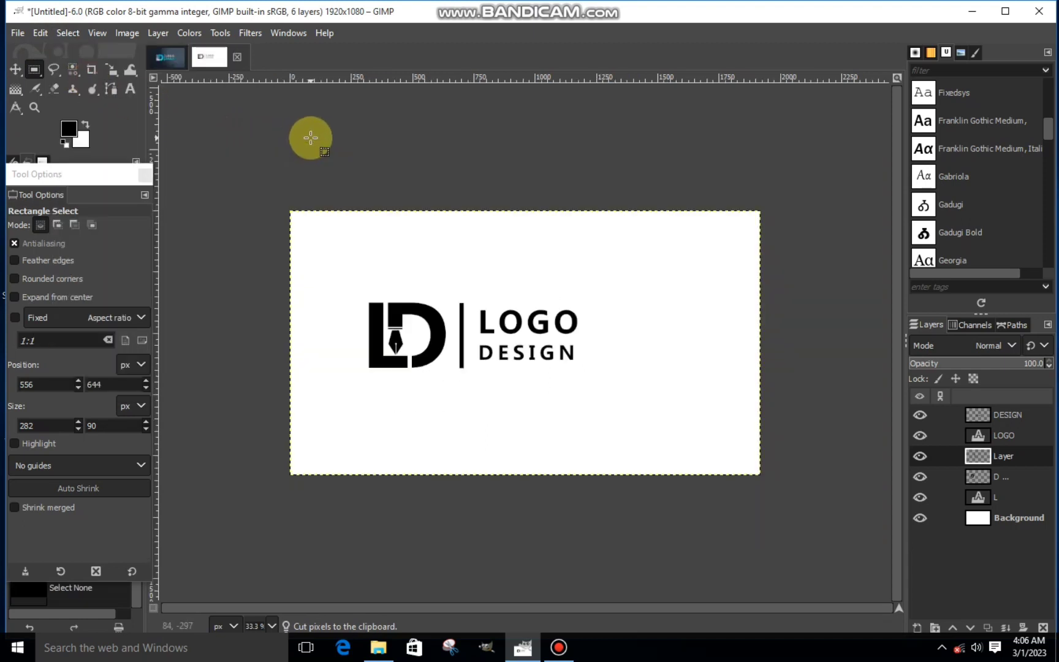
key("plus")
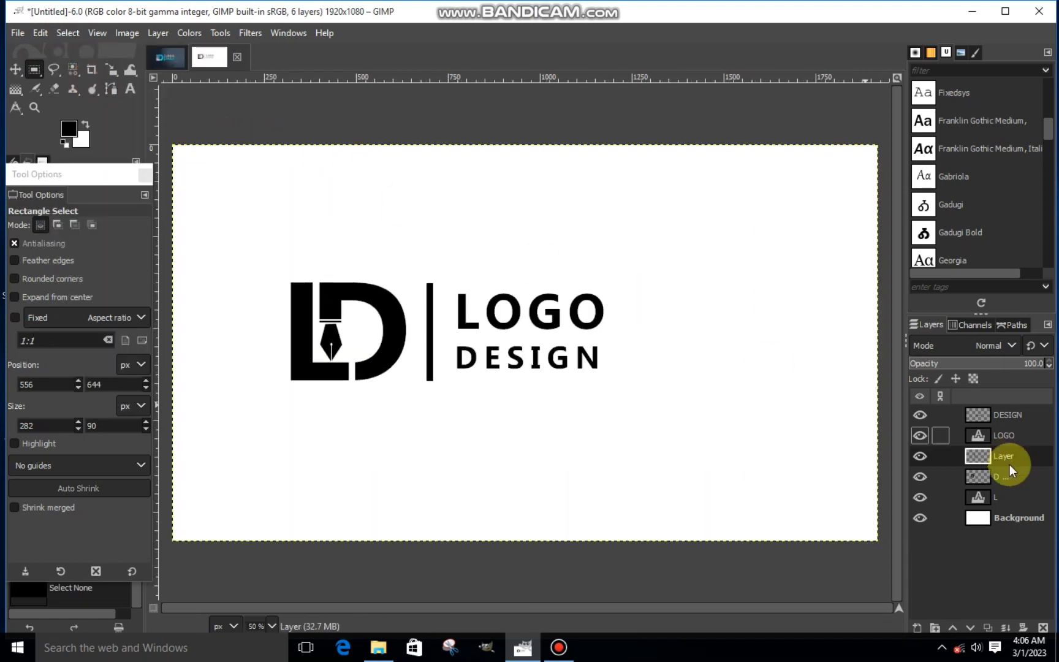
left_click(998, 419)
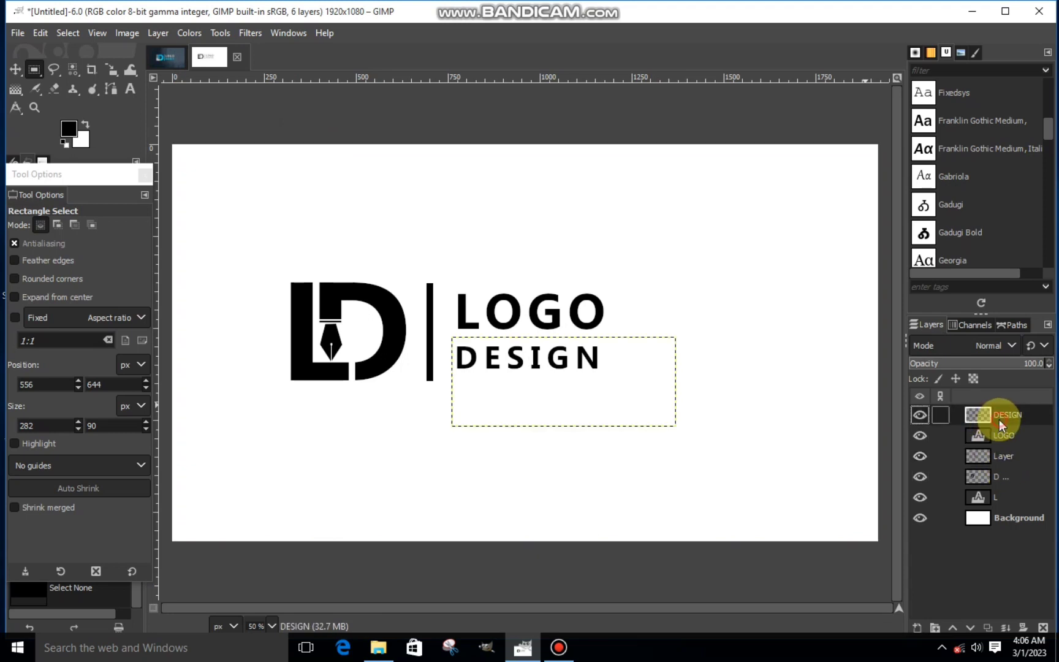
left_click(960, 495)
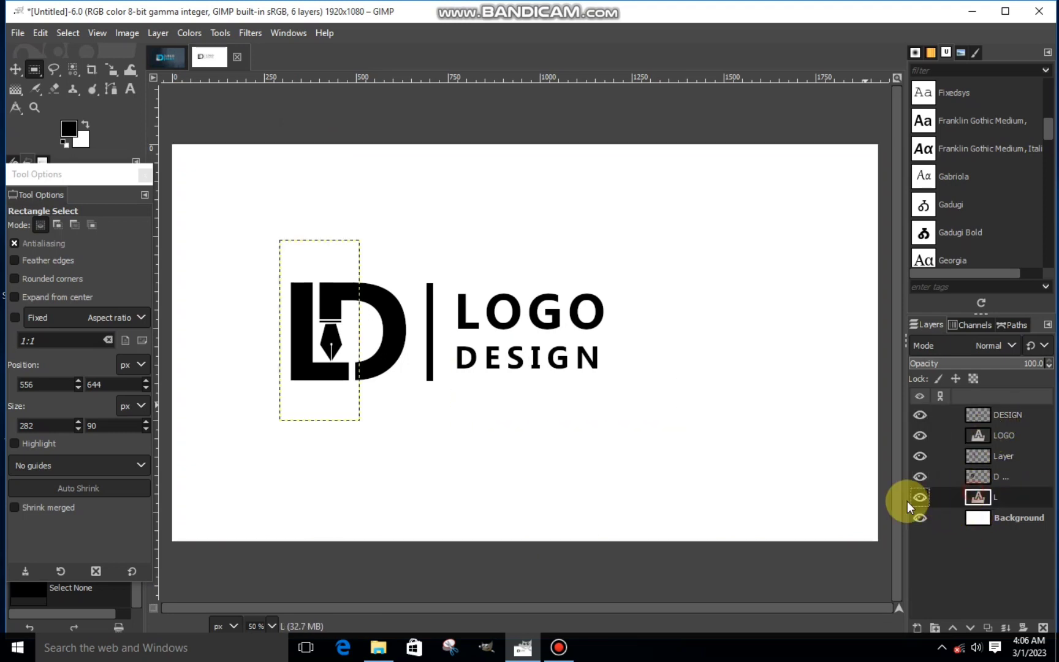
left_click(921, 496)
left_click(921, 497)
left_click(73, 69)
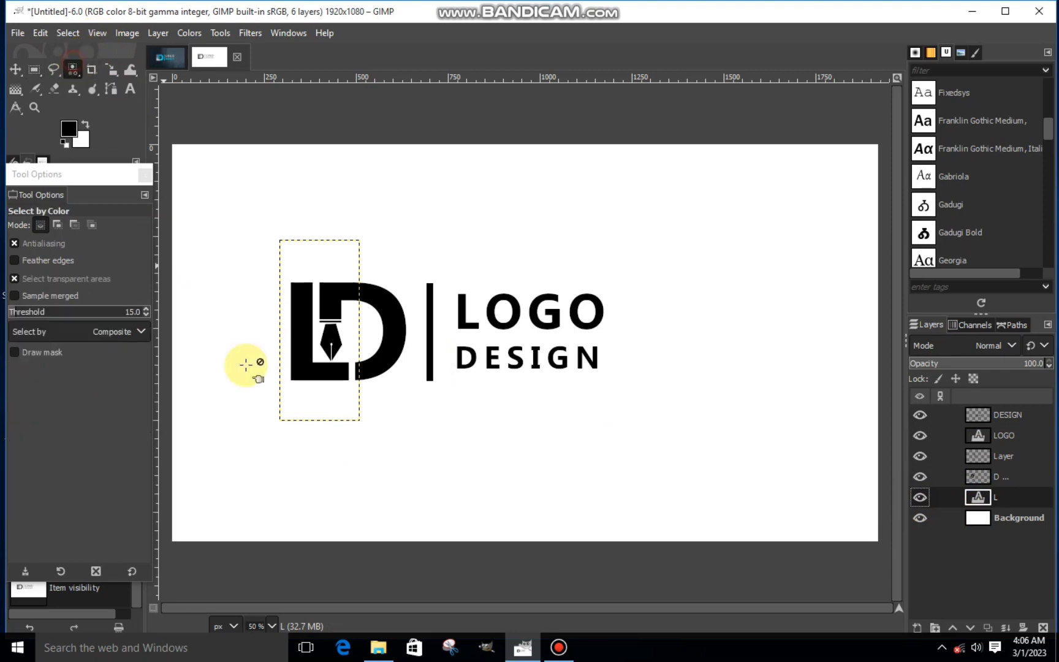
- Set the foreground colour to mid grey 757575 and fill the selected L with it
left_click(60, 122)
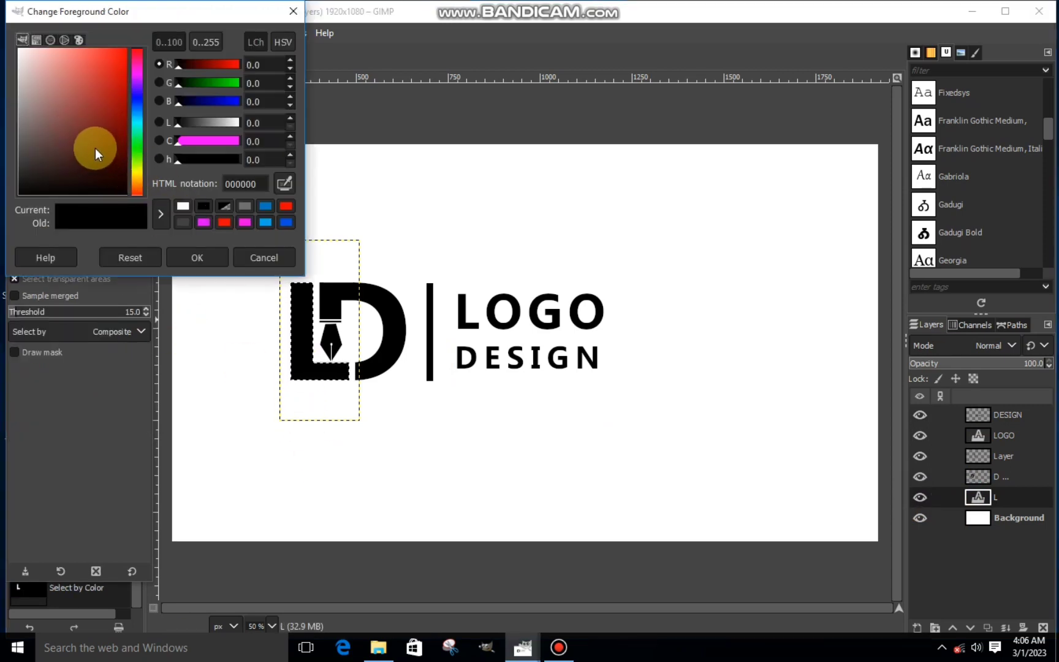
mouse_move(95, 148)
left_mouse_down()
mouse_move(4, 136)
mouse_move(11, 115)
mouse_move(1, 134)
left_mouse_up()
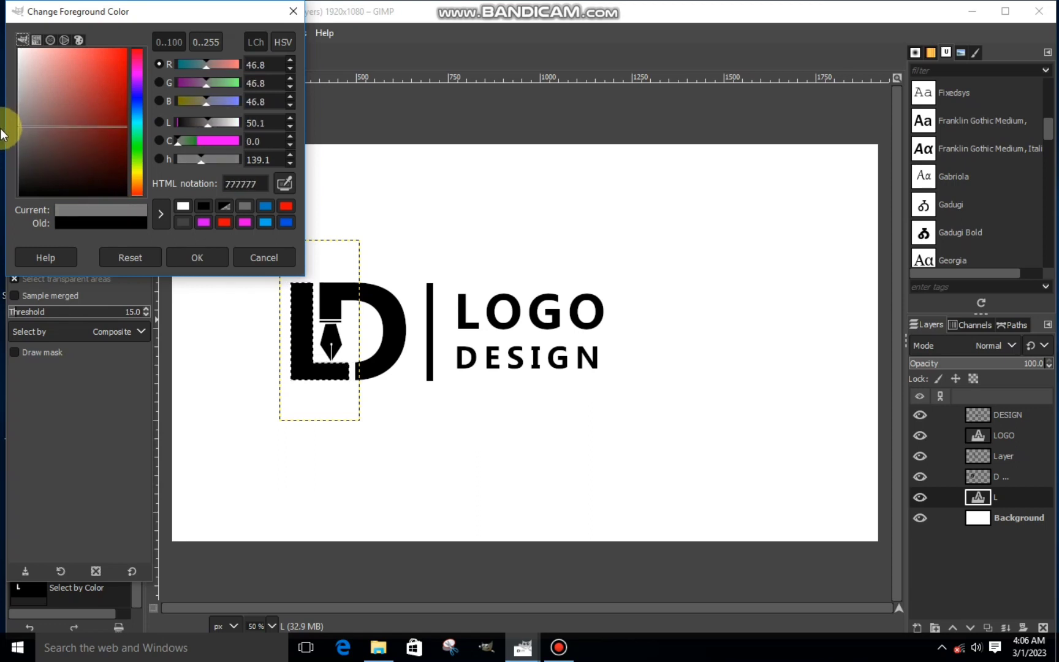
left_click(192, 256)
right_click(318, 306)
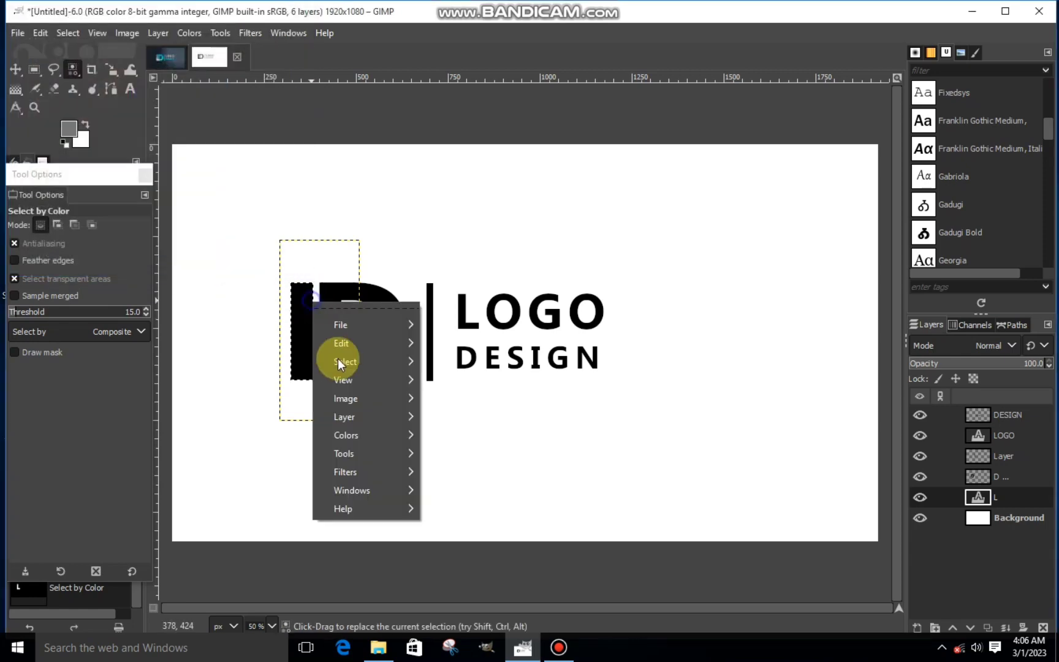
mouse_move(396, 348)
left_click(441, 436)
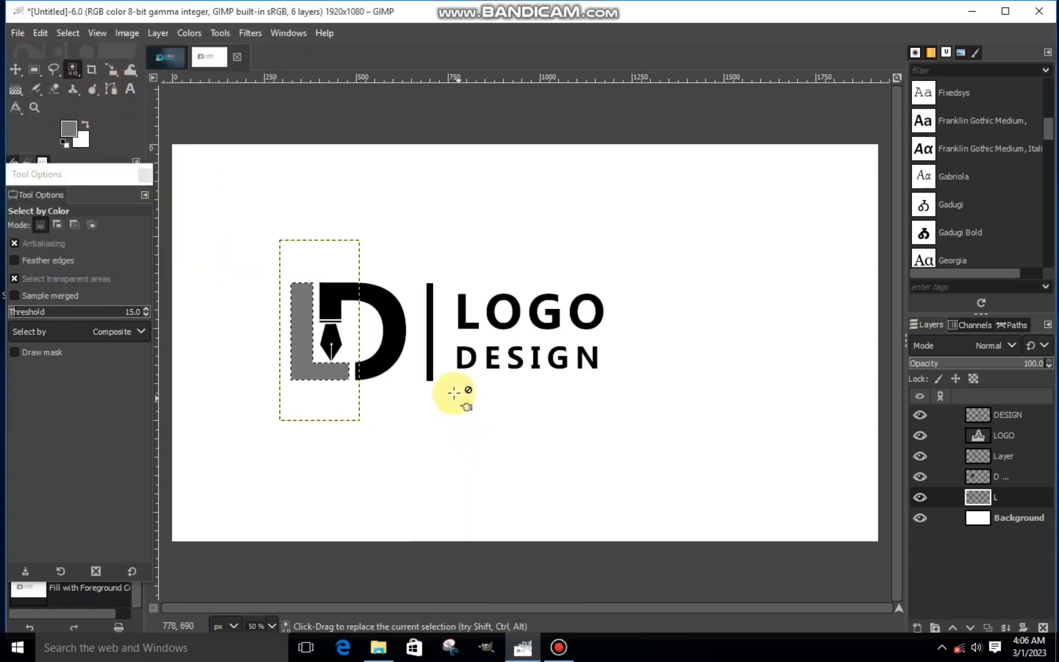
- Select the DESIGN lettering by colour on its layer and fill it with the grey foreground colour
left_click(981, 434)
left_click(982, 416)
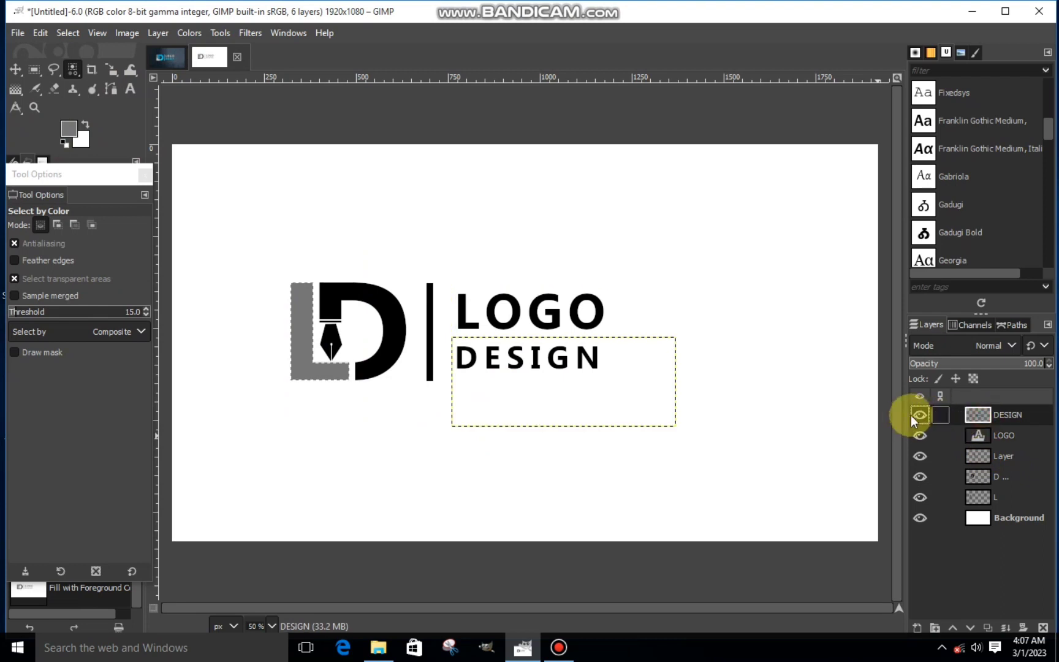
double_click(913, 415)
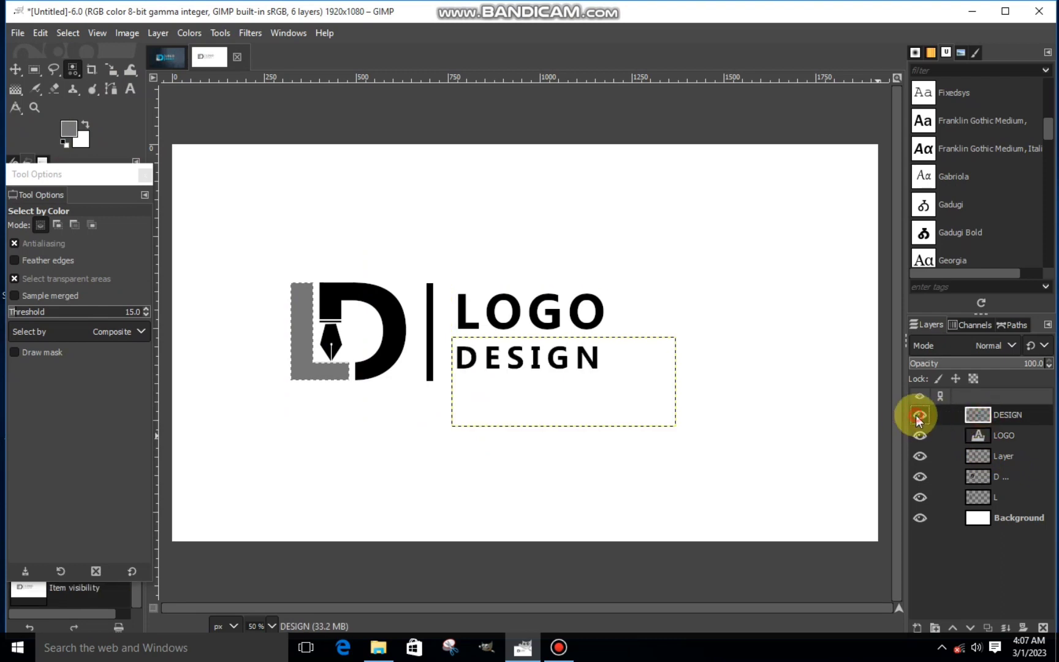
right_click(469, 366)
mouse_move(493, 399)
left_click(650, 437)
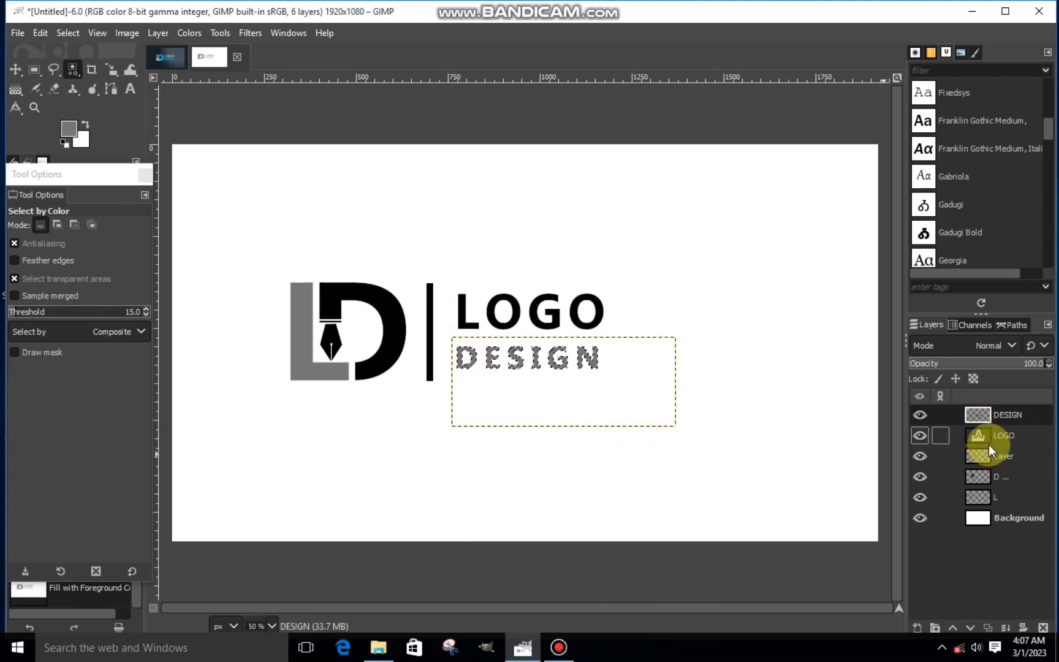
- Make the D layer active and select the black D and pen nib by colour
left_click(977, 480)
left_click(920, 476)
left_click(920, 476)
left_click(400, 337)
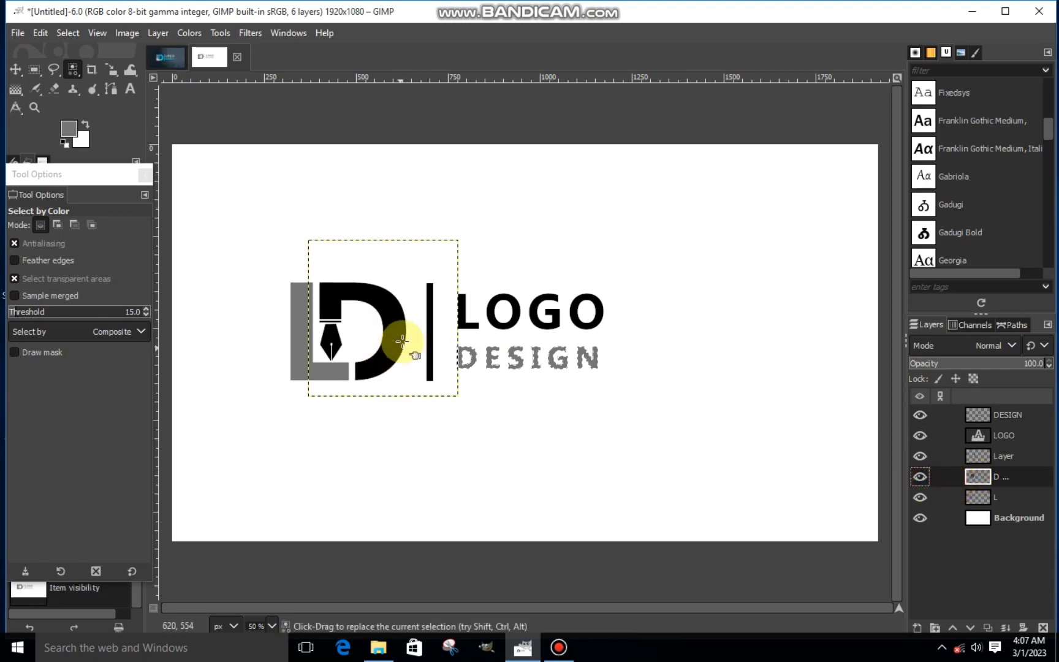
- Set the foreground colour to blue 0084b8 and fill the selected D and pen nib with it
left_click(68, 129)
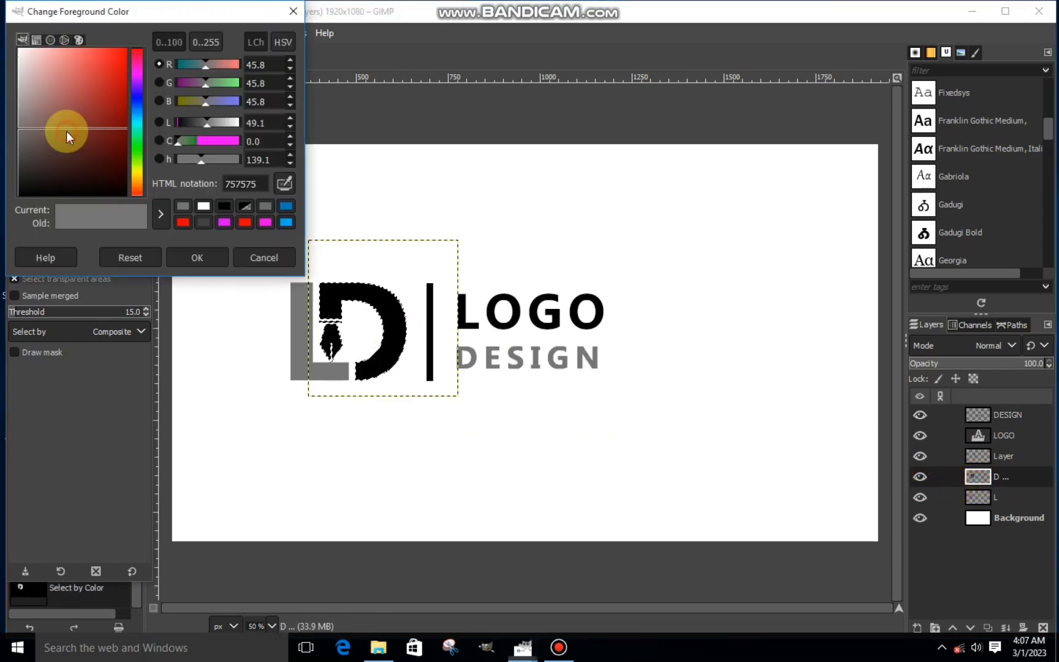
left_click(135, 114)
left_click_drag(114, 83, 140, 88)
left_click(169, 210)
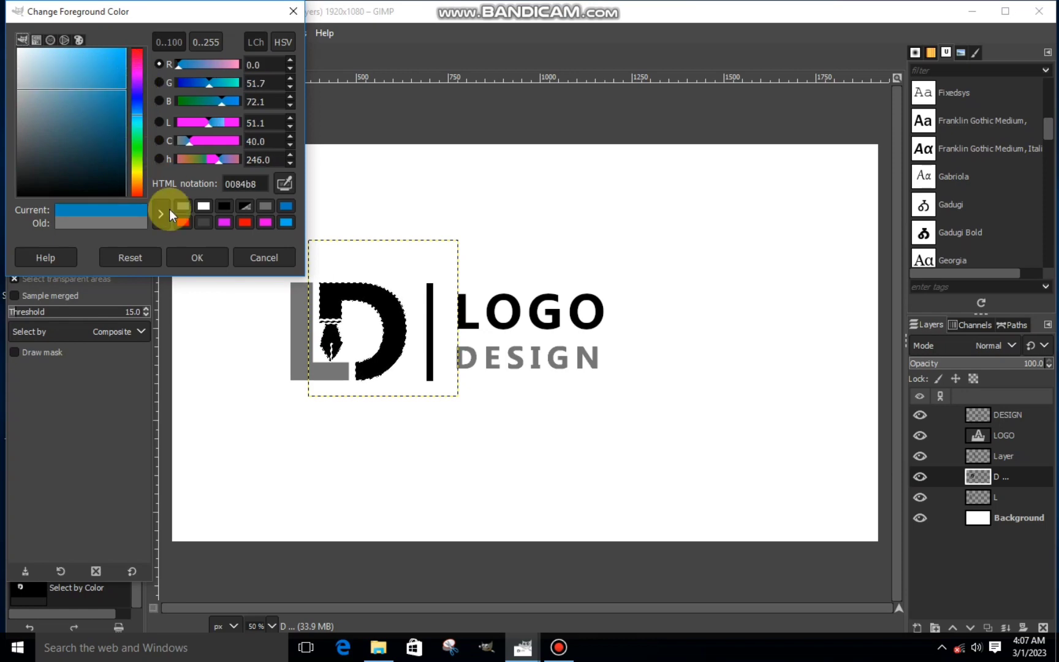
left_click(198, 258)
right_click(371, 309)
mouse_move(388, 334)
left_click(501, 437)
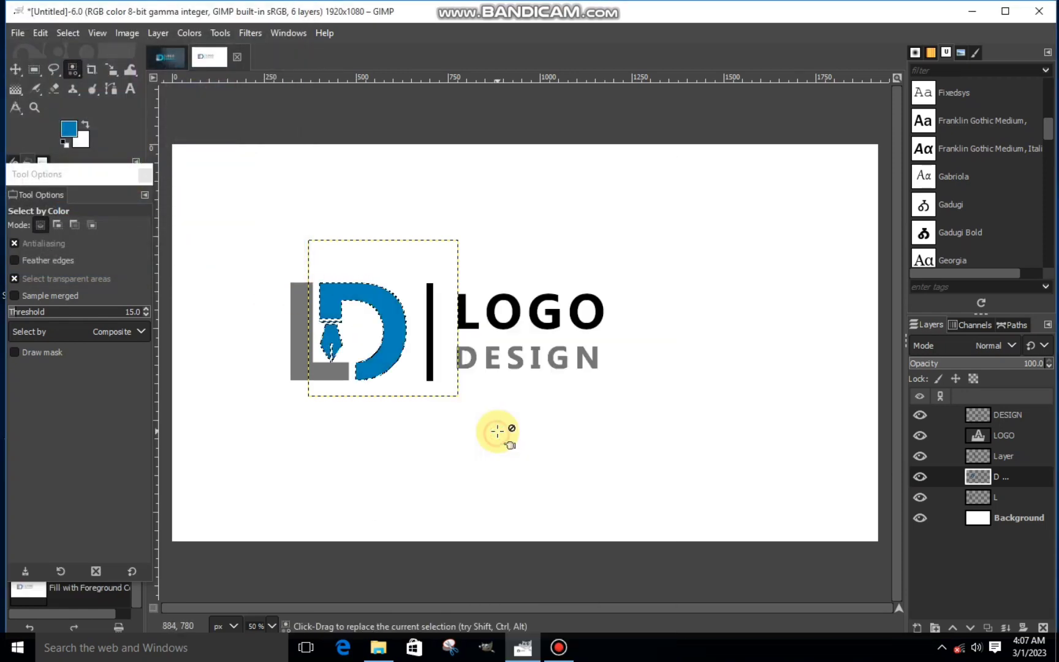
- Select the black divider bar by colour on its own layer and fill it with the blue foreground colour
left_click(996, 459)
left_click(920, 456)
left_click(920, 456)
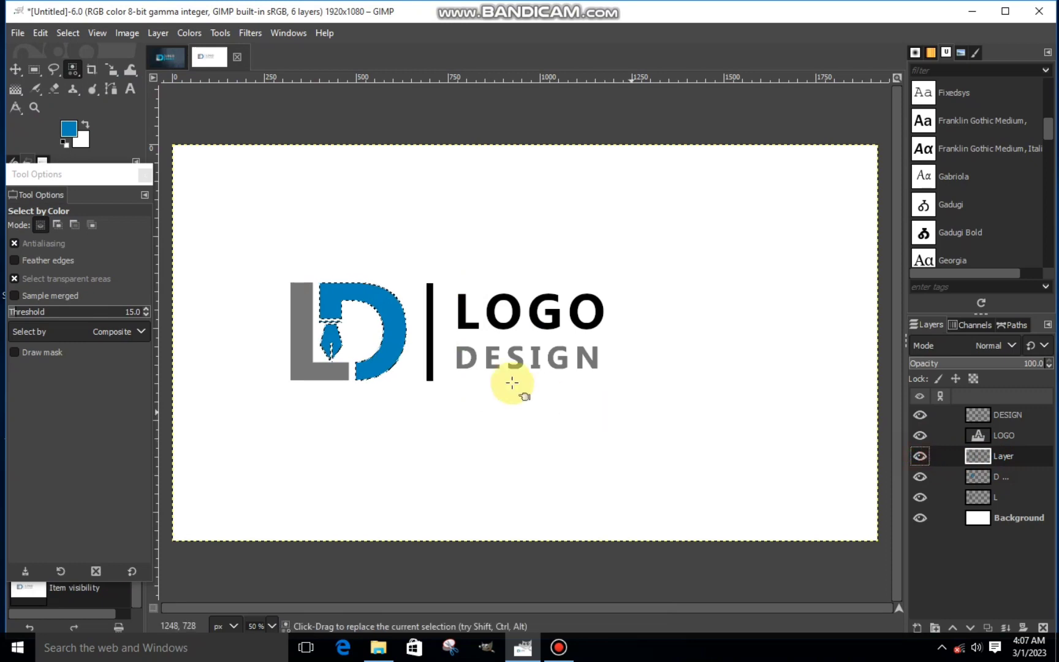
left_click(429, 339)
right_click(430, 340)
mouse_move(557, 380)
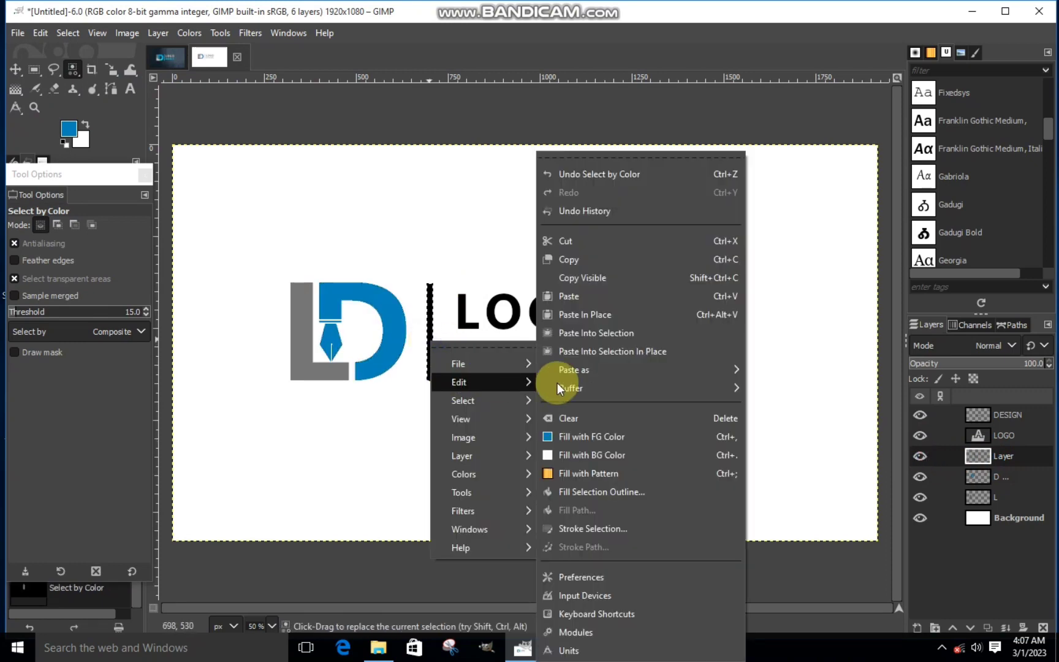
left_click(580, 436)
- Fill the LOGO lettering on its layer with the blue foreground colour and clear the selection
left_click(979, 432)
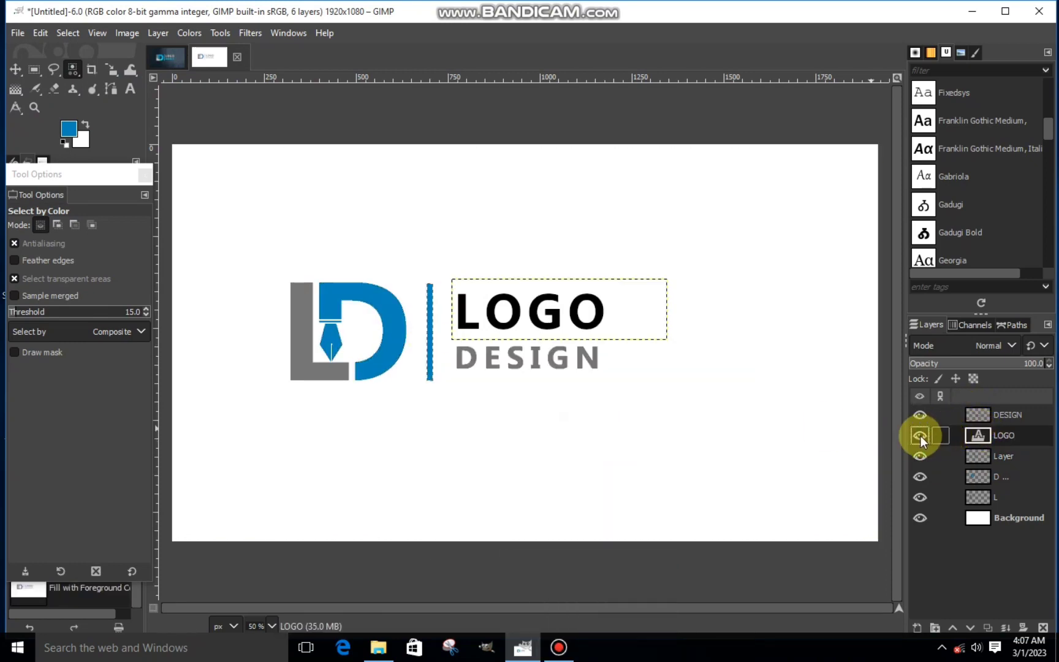
left_click(515, 310)
right_click(518, 314)
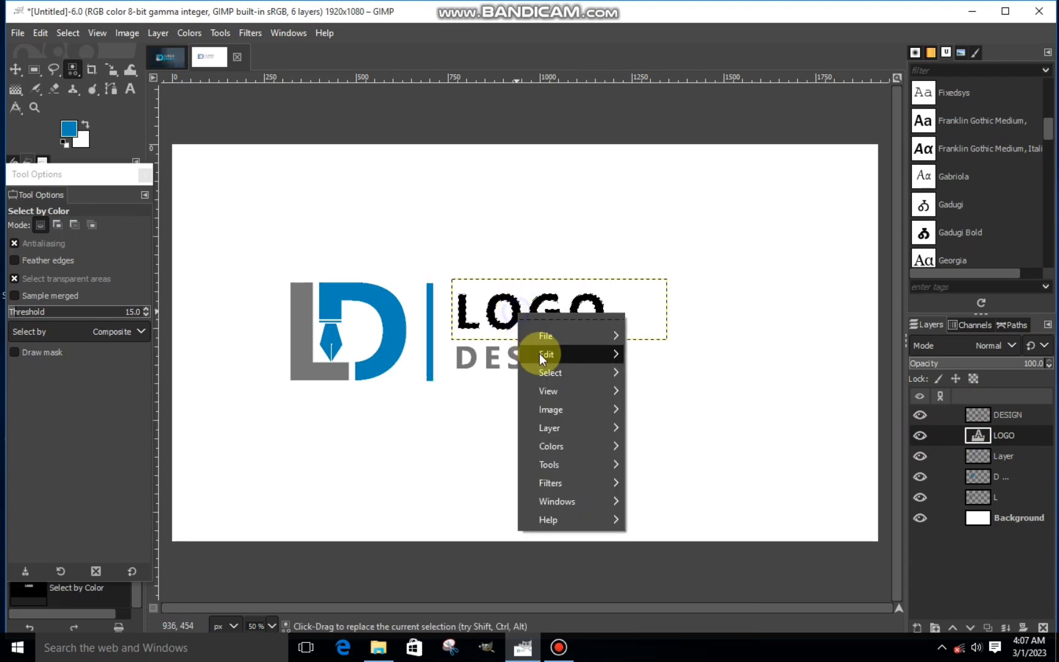
mouse_move(539, 353)
left_click(690, 435)
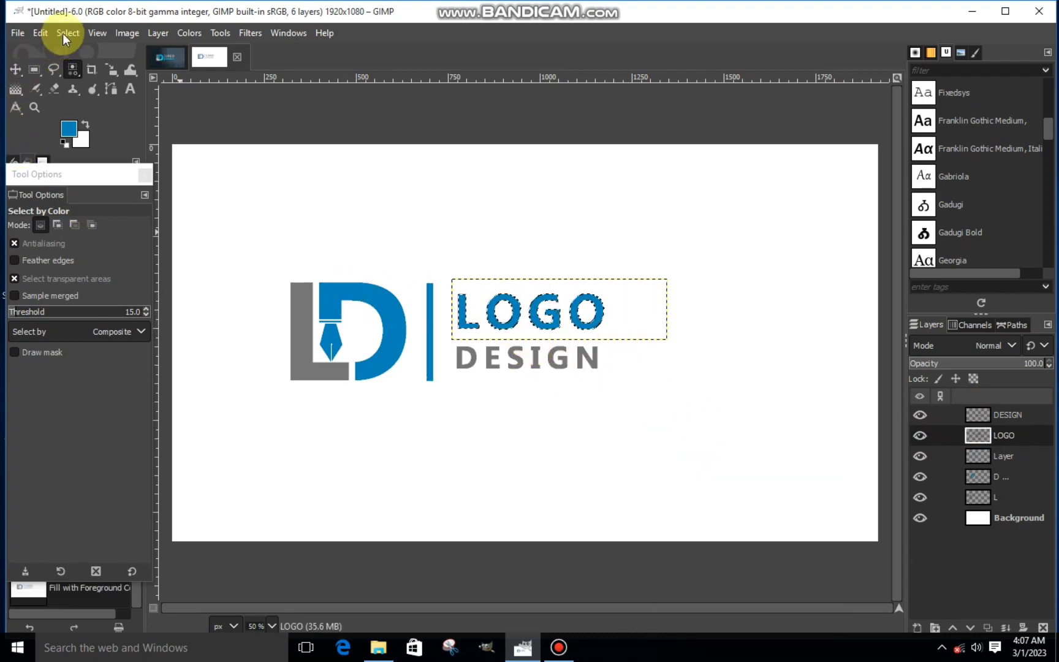
left_click(63, 34)
left_click(73, 69)
- Merge the DESIGN, LOGO, divider bar and D layers down one after another into the L layer
right_click(979, 416)
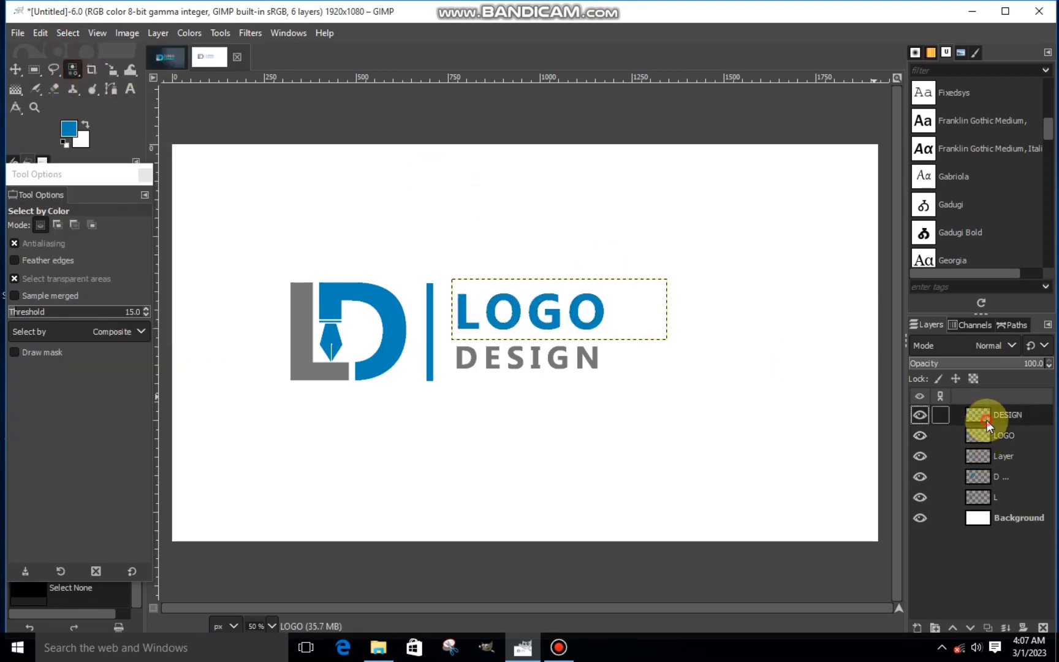
left_click(901, 185)
right_click(985, 416)
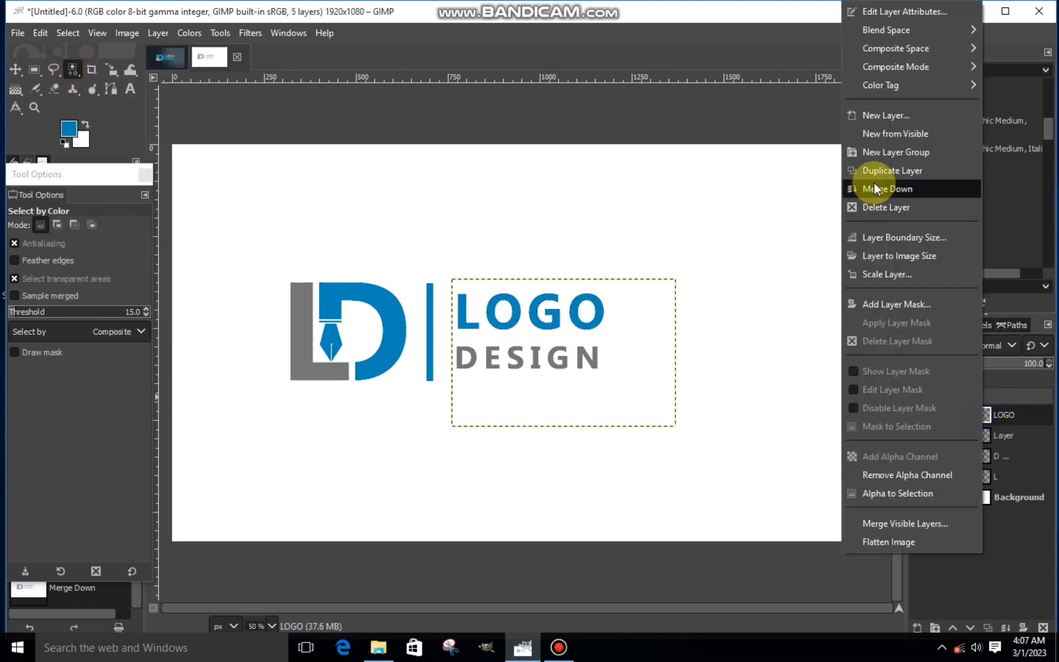
left_click(883, 189)
right_click(979, 415)
left_click(884, 187)
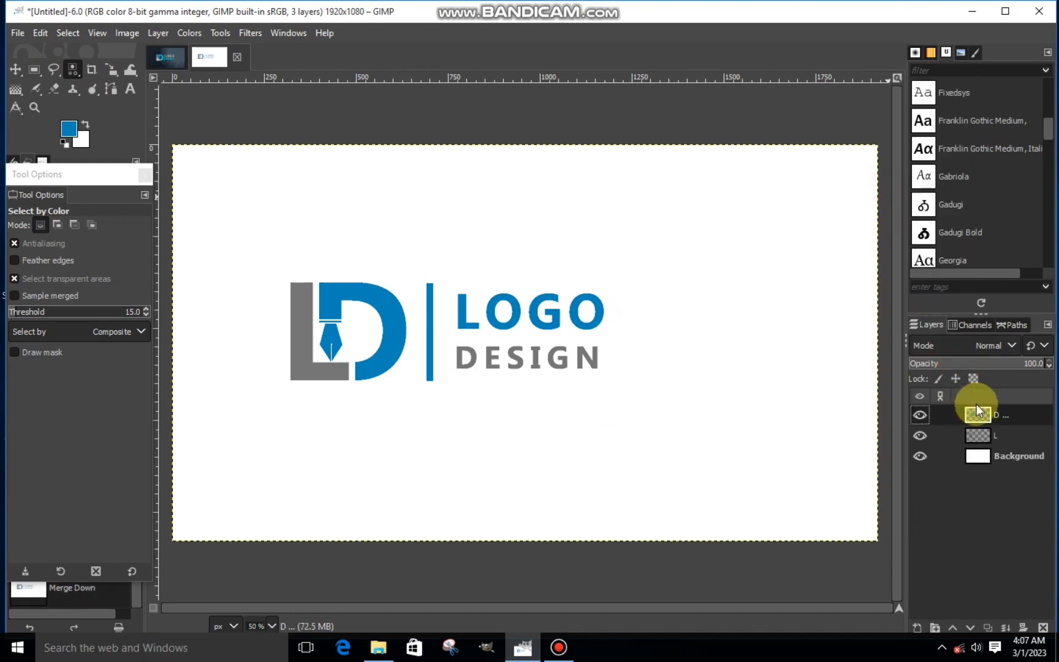
right_click(978, 412)
left_click(873, 186)
left_click(918, 413)
left_click(918, 414)
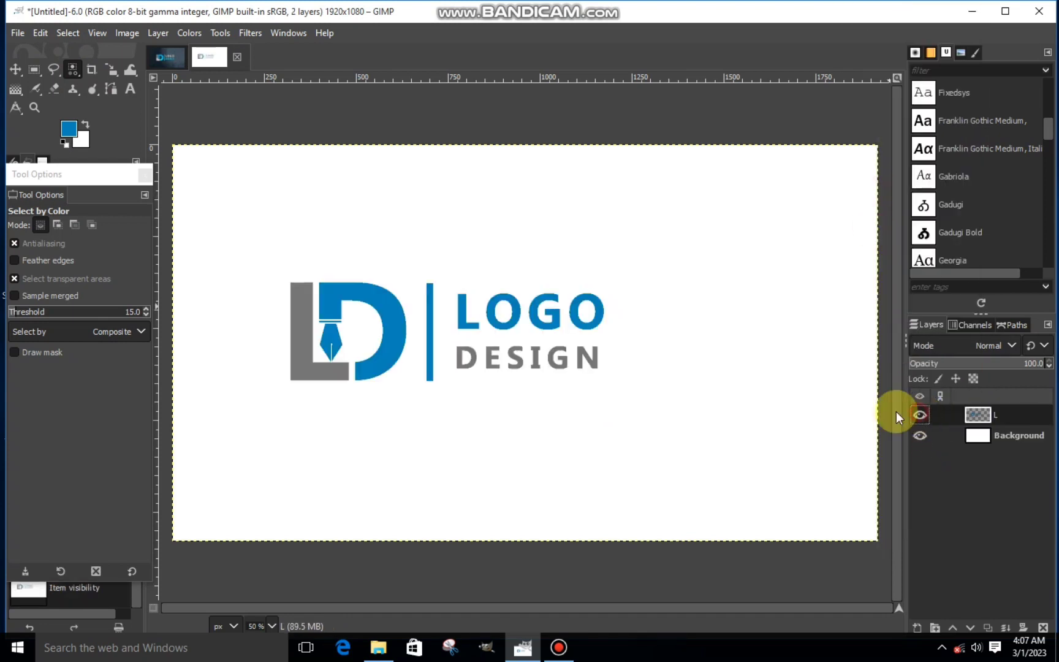
- Apply a black Drop Shadow to the merged logo with X -15.742, Y 2.323, blur radius 8.12 and opacity 1.442
left_click(252, 39)
mouse_move(412, 198)
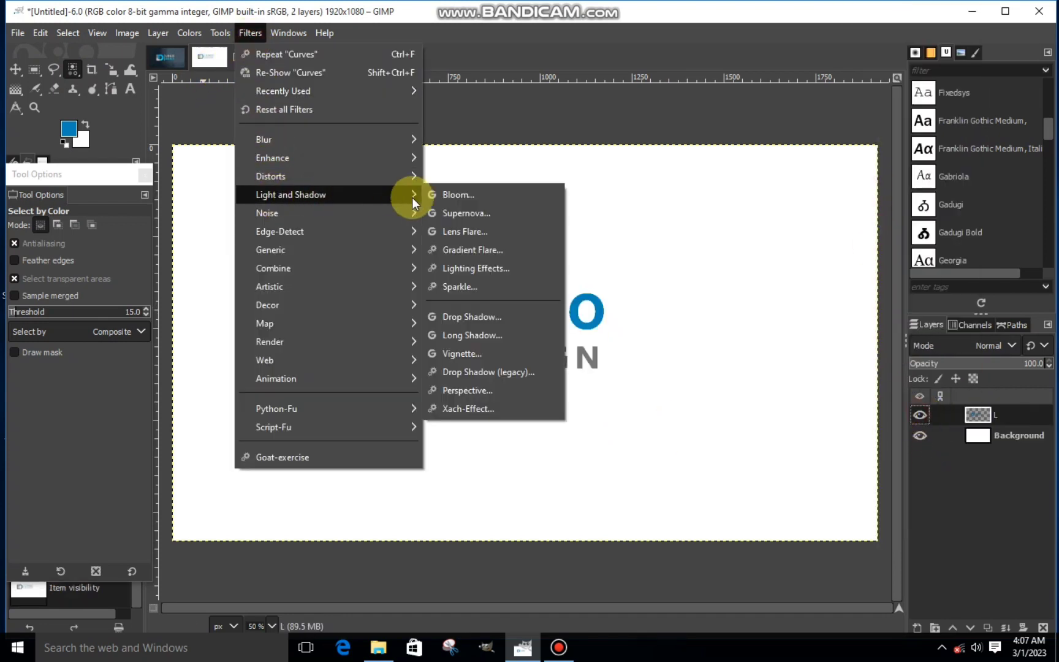
left_click(463, 318)
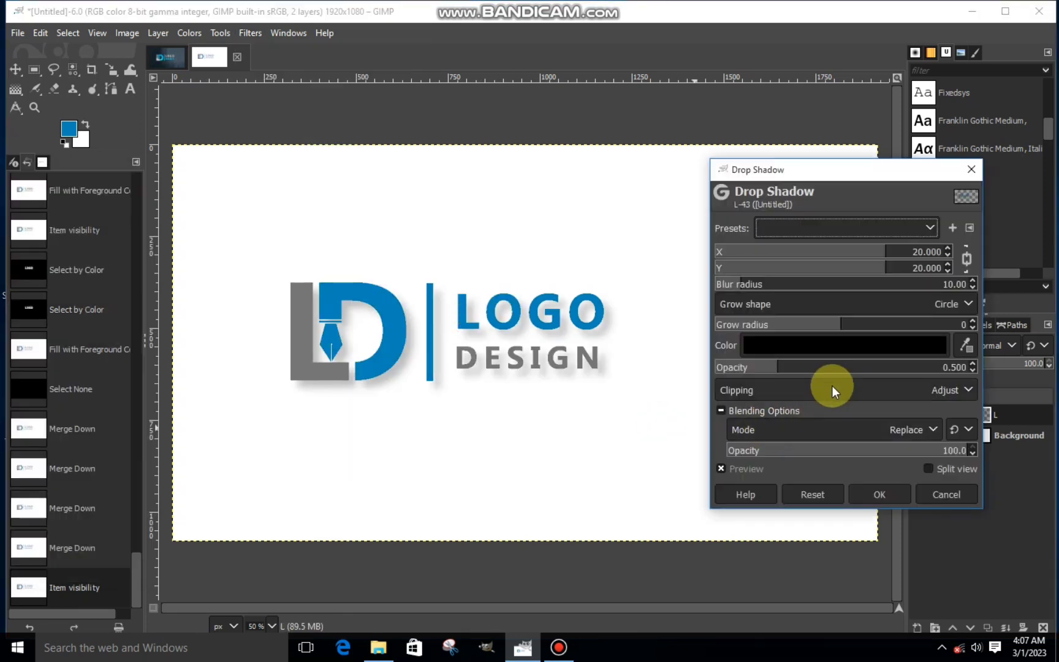
left_click_drag(832, 367, 871, 371)
left_click_drag(837, 258, 791, 255)
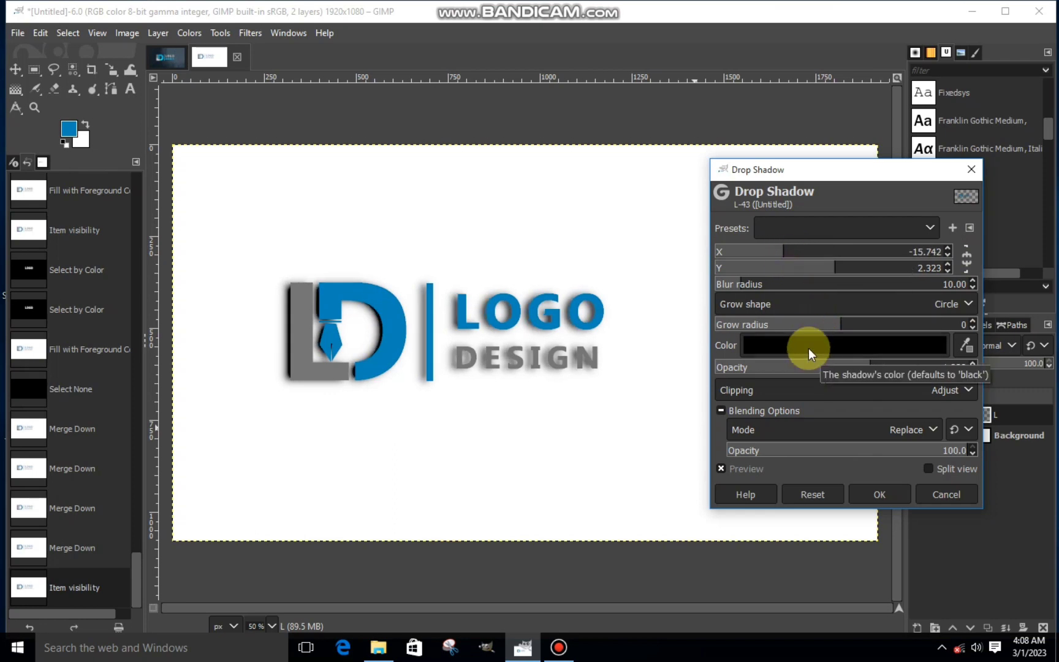
left_click(888, 365)
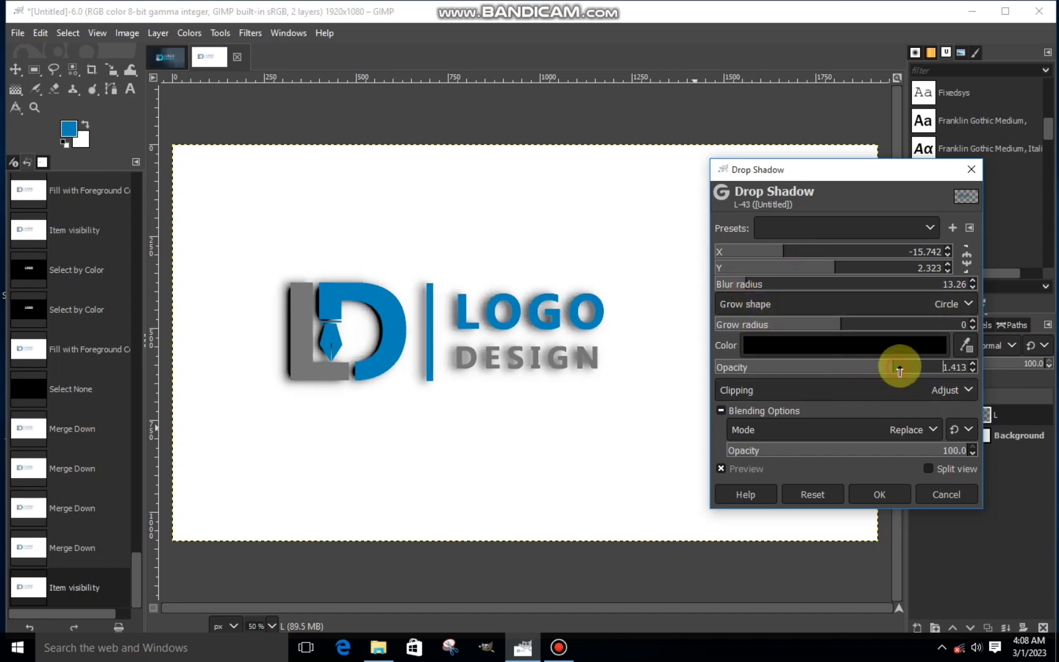
left_click_drag(899, 371, 916, 372)
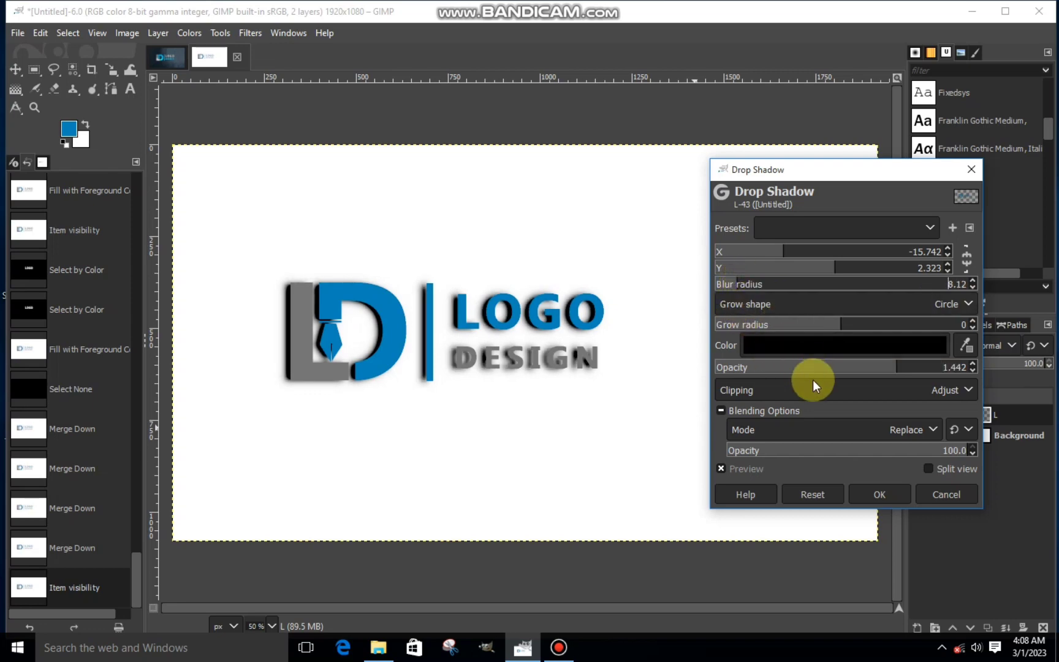
left_click(865, 490)
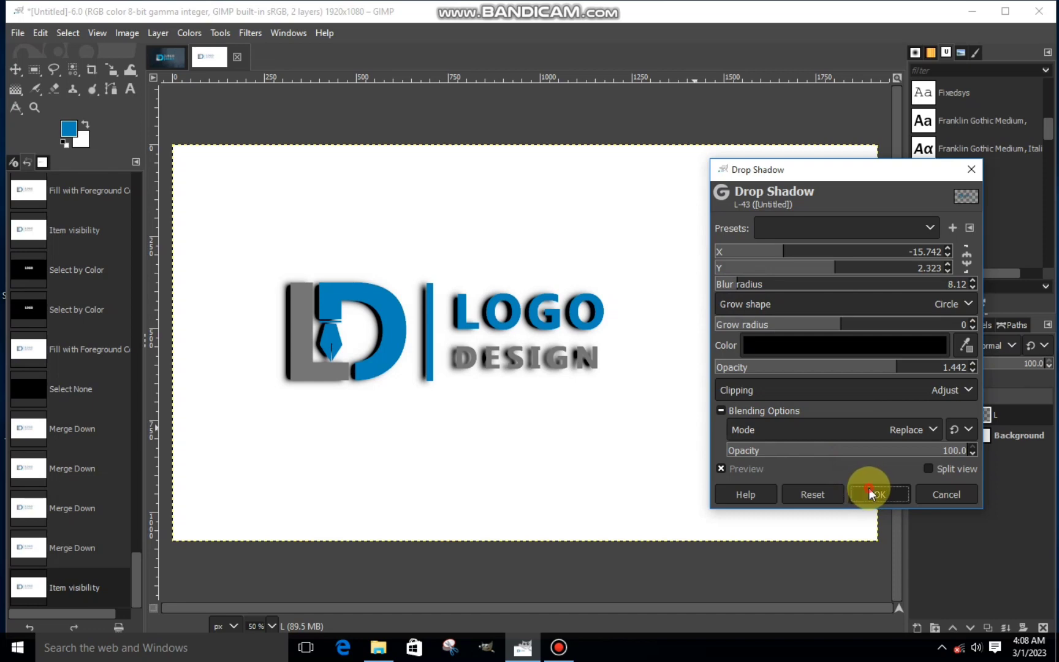
- Add the dark blue 3b2d9987feec960d6a73c0e4da5d2ef9 image from the LOGO BACKGROUND folder as a layer and scale it to cover the canvas
left_click(373, 650)
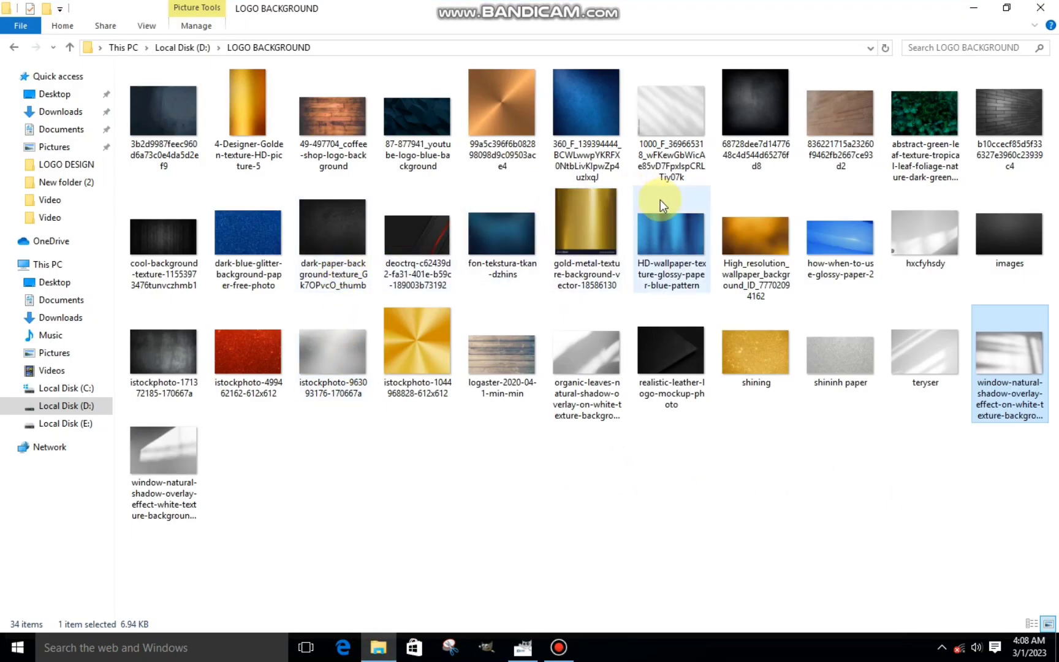
left_click_drag(187, 115, 437, 416)
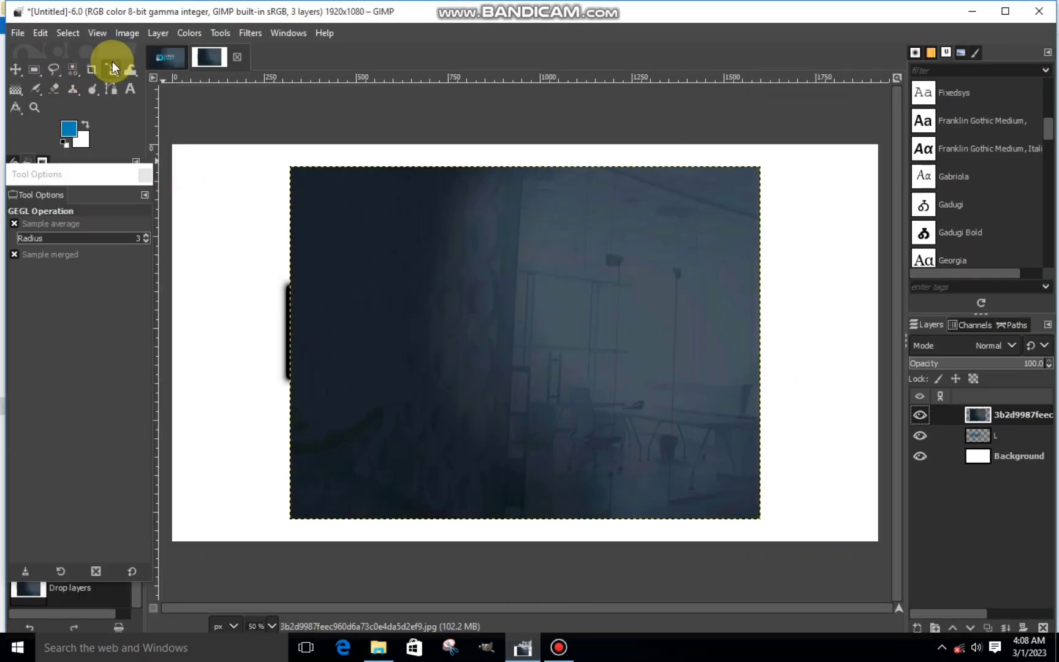
left_click(113, 62)
left_click(150, 69)
left_click(396, 326)
left_click_drag(295, 348, 170, 339)
left_click_drag(761, 348, 882, 354)
left_click(831, 186)
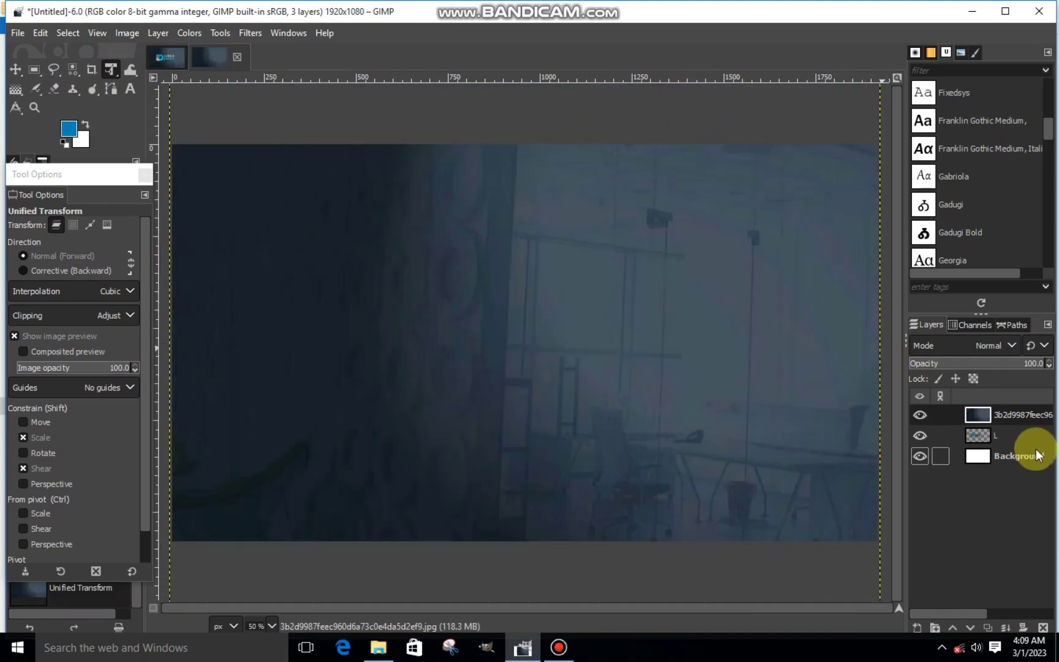
- Place the dark background image below the logo layer and shift the logo about 120 px right and 8 px down with Unified Transform
left_click_drag(989, 440, 985, 437)
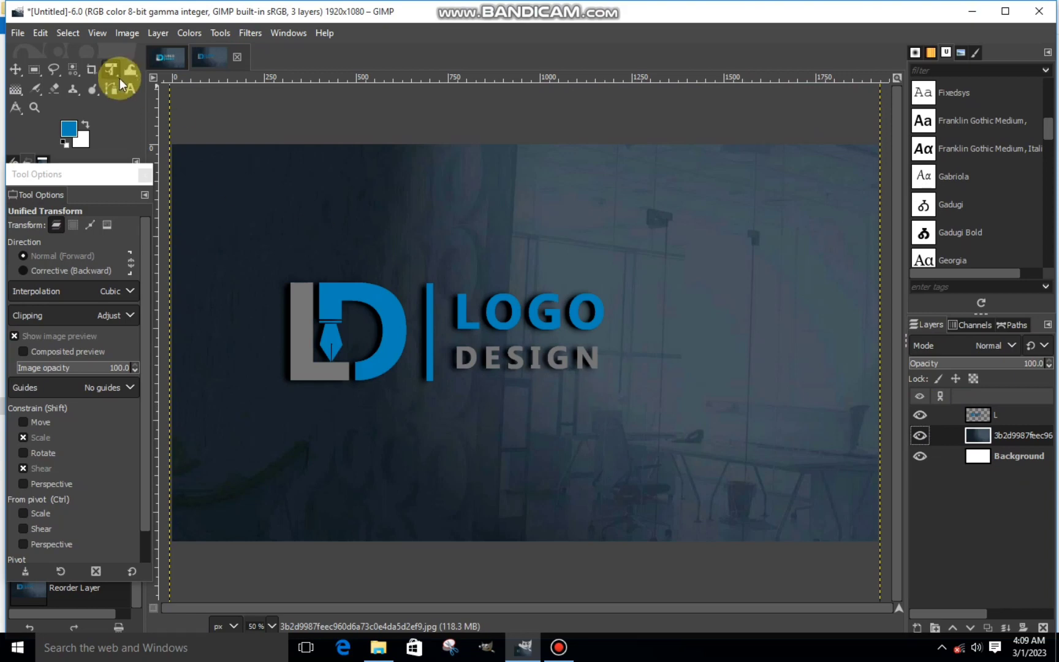
left_click(425, 314)
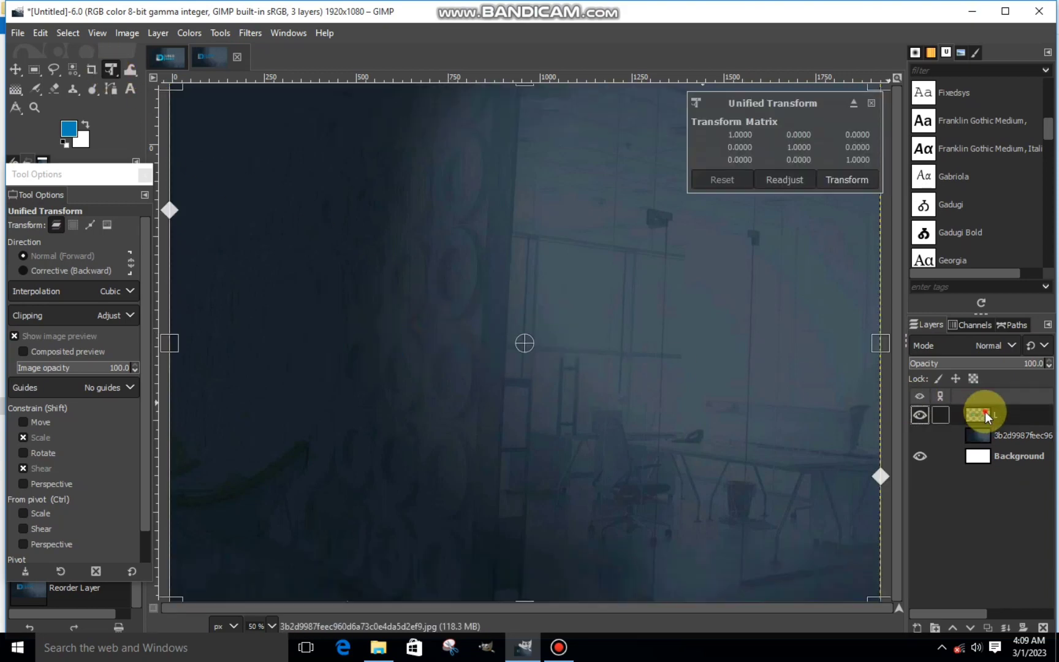
left_click(919, 414)
left_click_drag(421, 331, 468, 337)
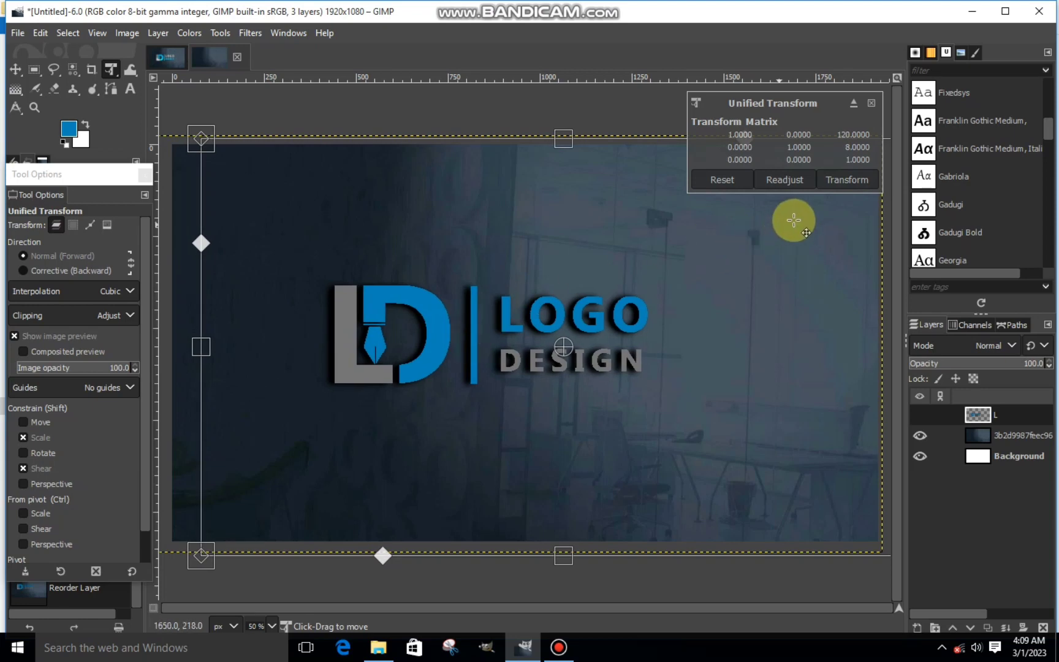
left_click(846, 180)
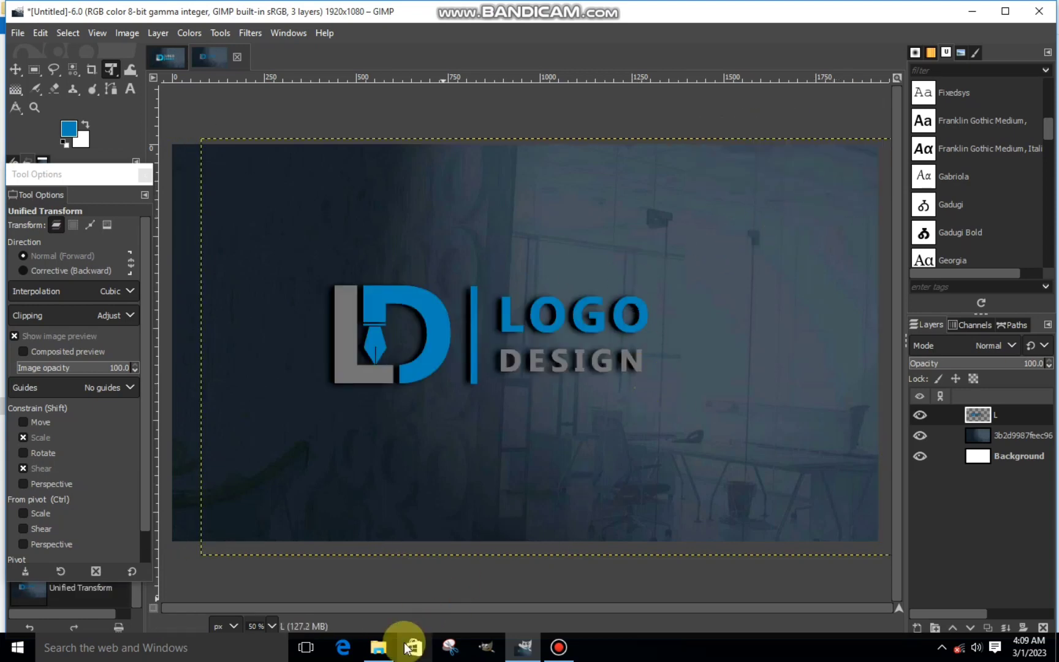
- Add the window-natural-shadow-overlay image from the LOGO BACKGROUND folder as the top layer and scale it about 1.67 times to cover the logo
left_click(378, 648)
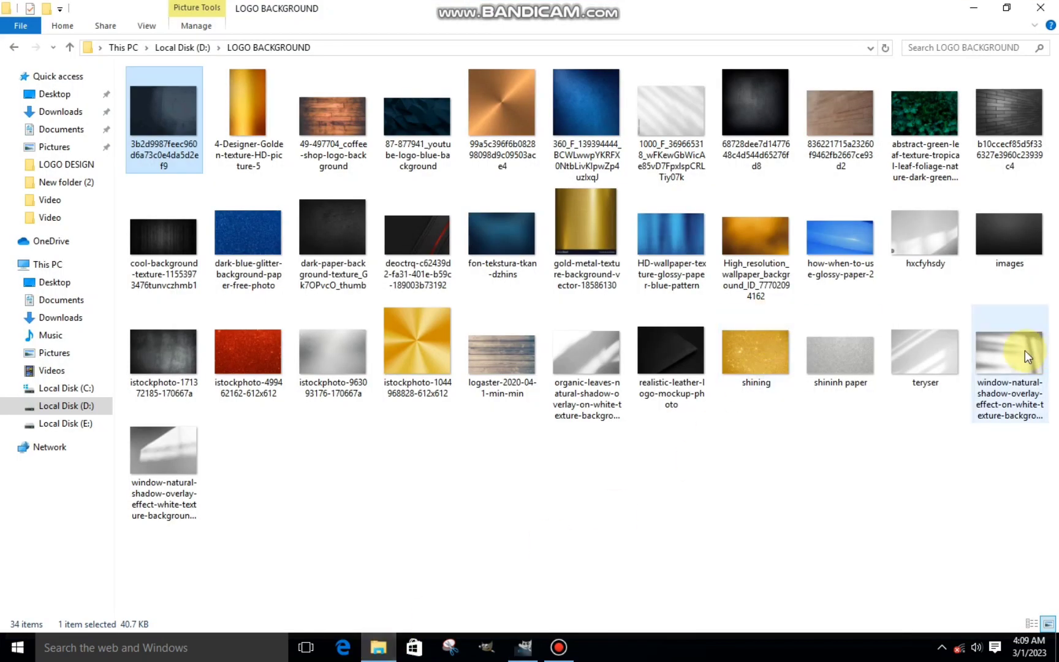
left_click_drag(1026, 350, 499, 491)
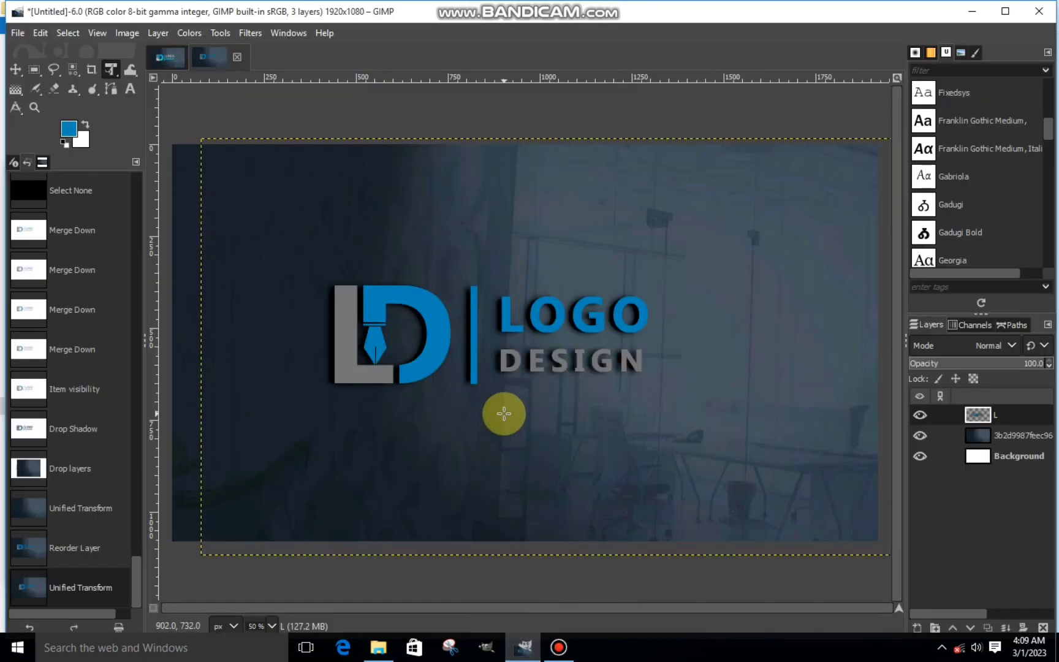
left_click_drag(504, 413, 502, 383)
left_click(416, 283)
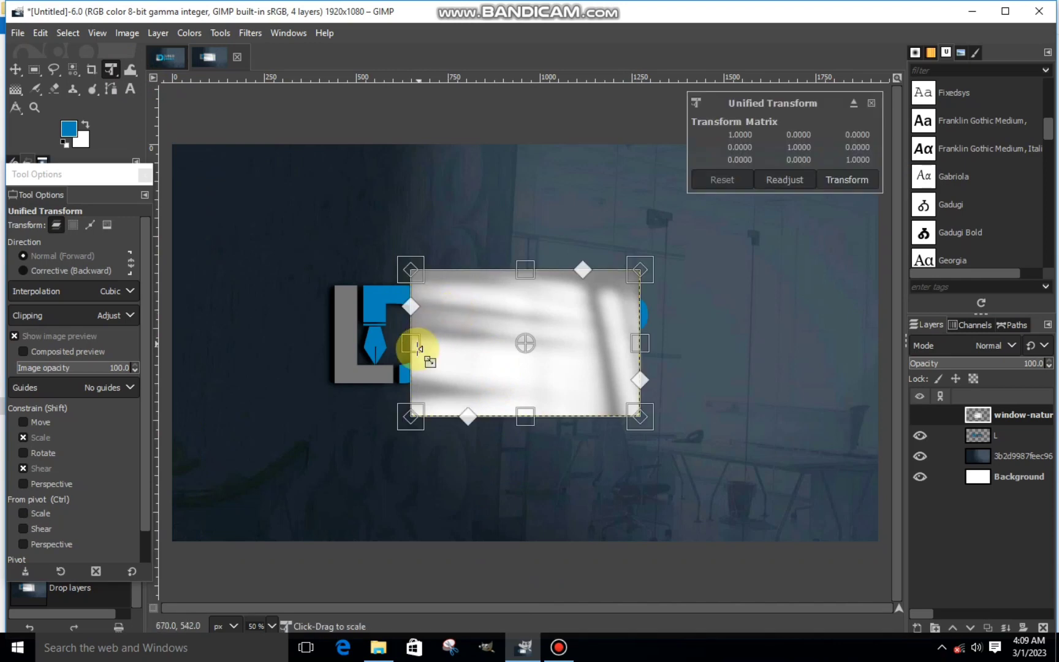
left_click_drag(417, 348, 315, 347)
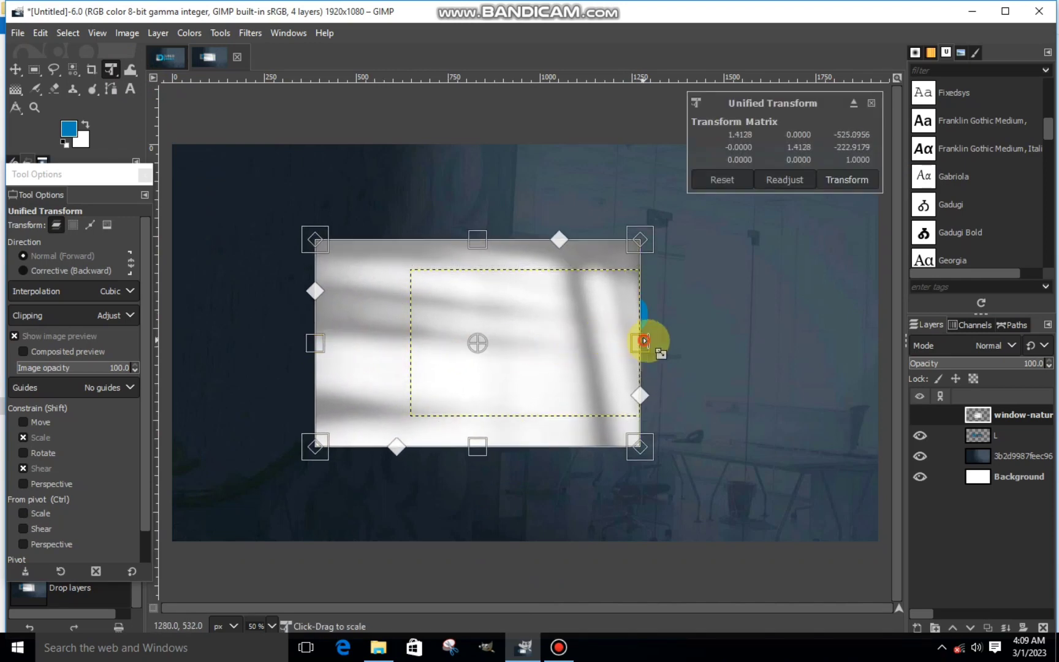
left_click_drag(644, 341, 706, 346)
mouse_move(588, 338)
left_mouse_down()
mouse_move(606, 345)
mouse_move(586, 345)
left_mouse_up()
left_click(847, 179)
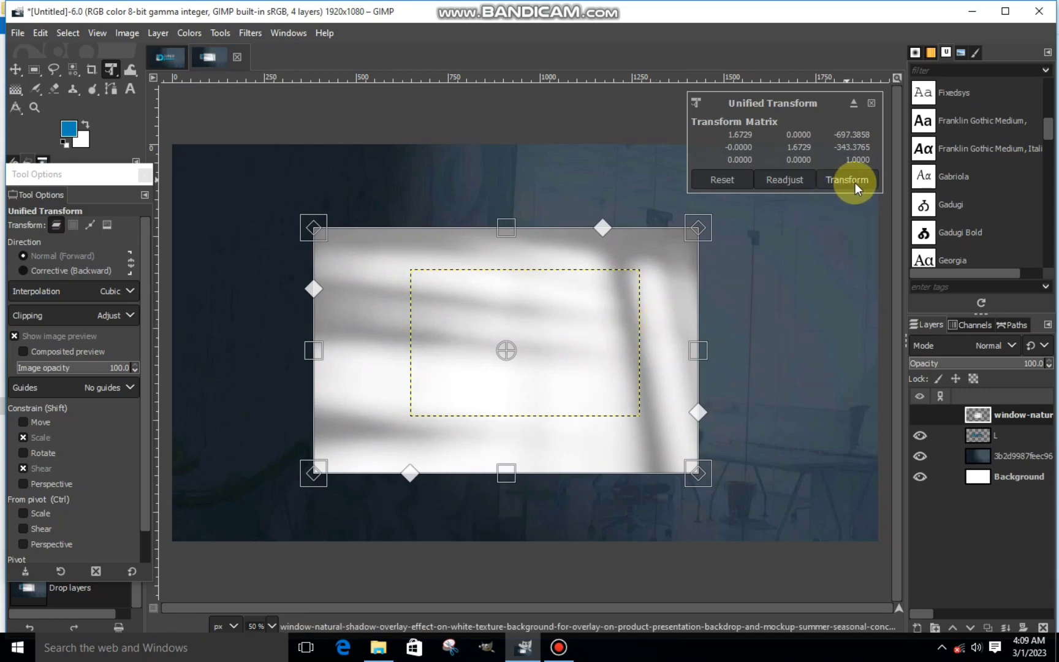
- Create a selection from the logo layer's alpha, hiding the window shadow layer meanwhile and showing it again
left_click(919, 415)
right_click(971, 432)
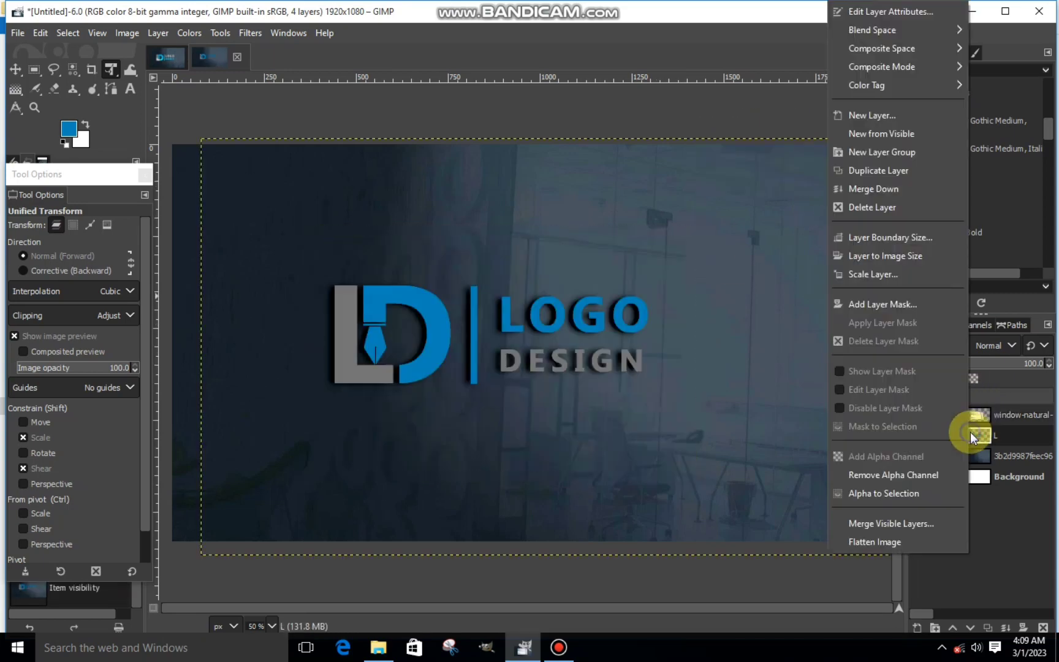
left_click(915, 493)
left_click(920, 415)
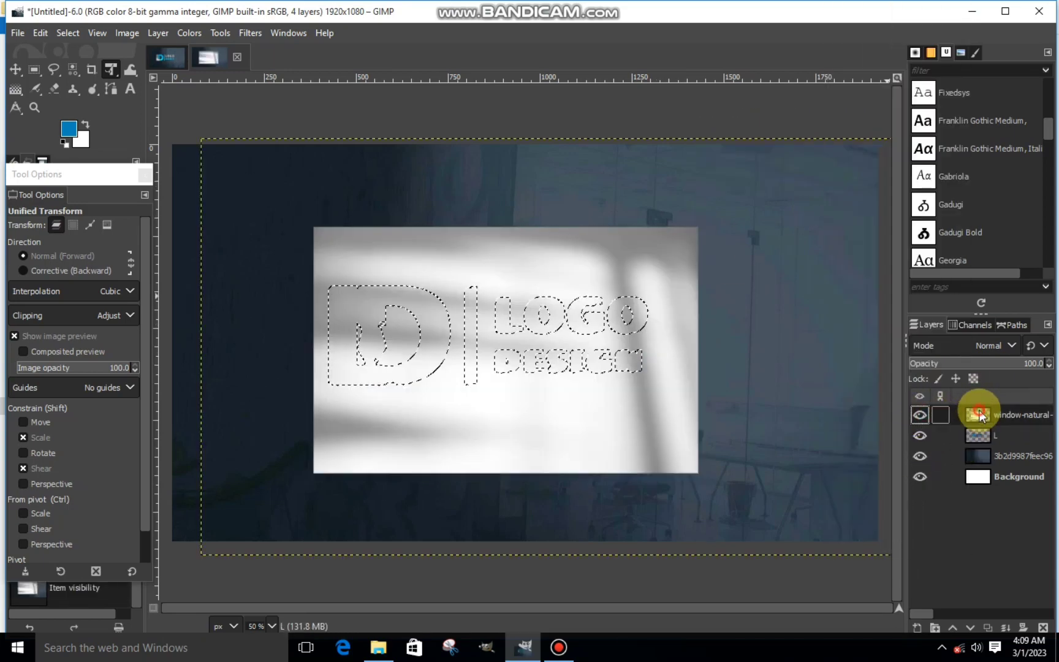
- Invert the selection and cut the window shadow image away outside the logo shape
left_click(69, 34)
left_click(88, 91)
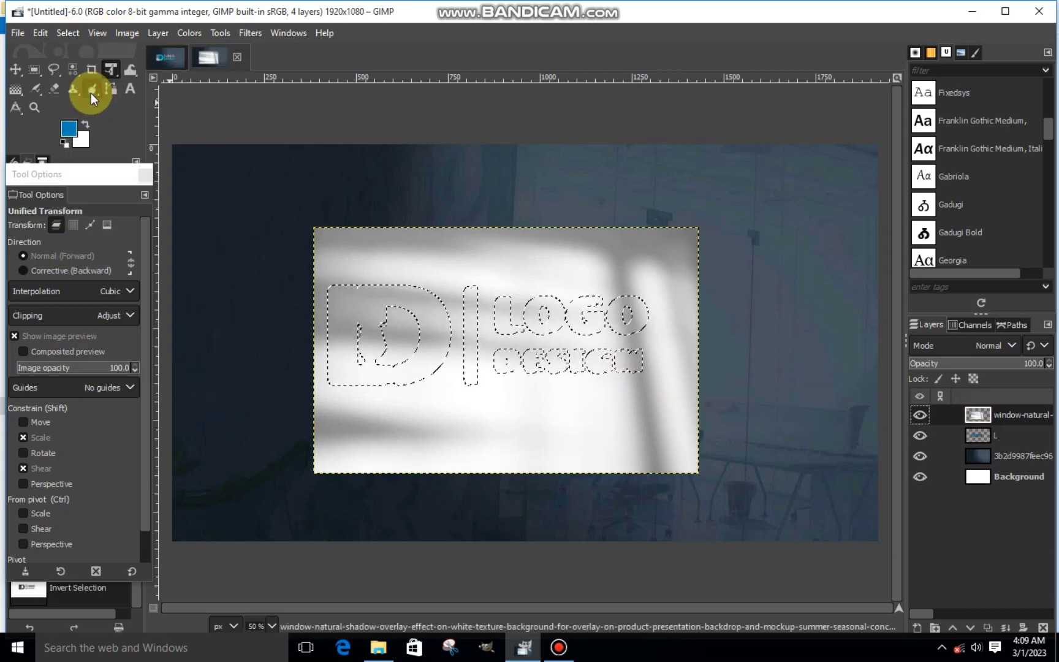
right_click(657, 374)
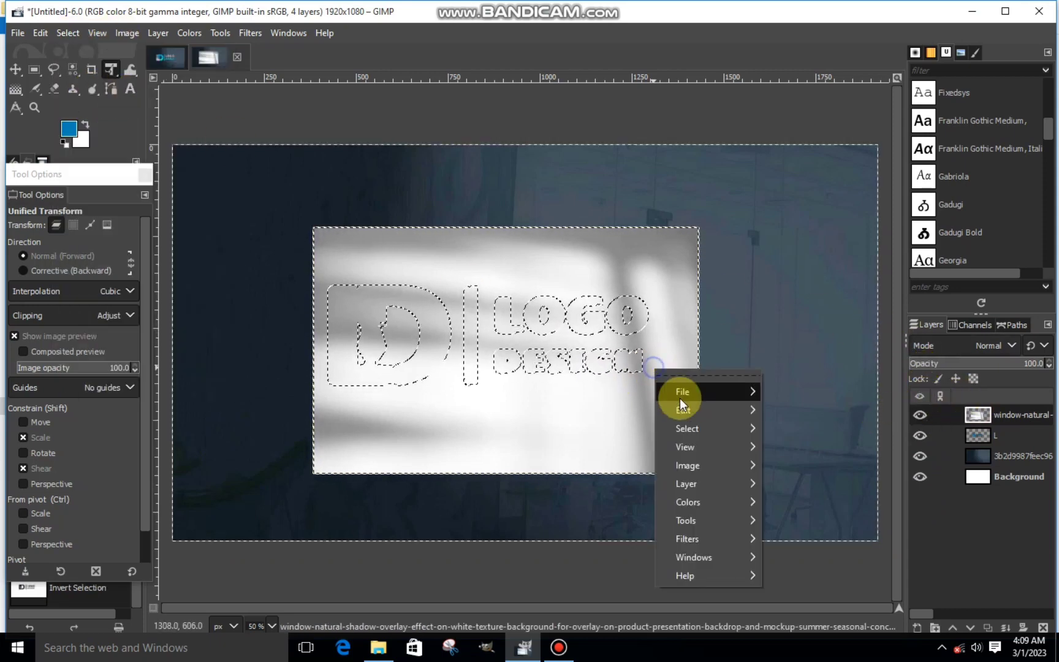
mouse_move(692, 410)
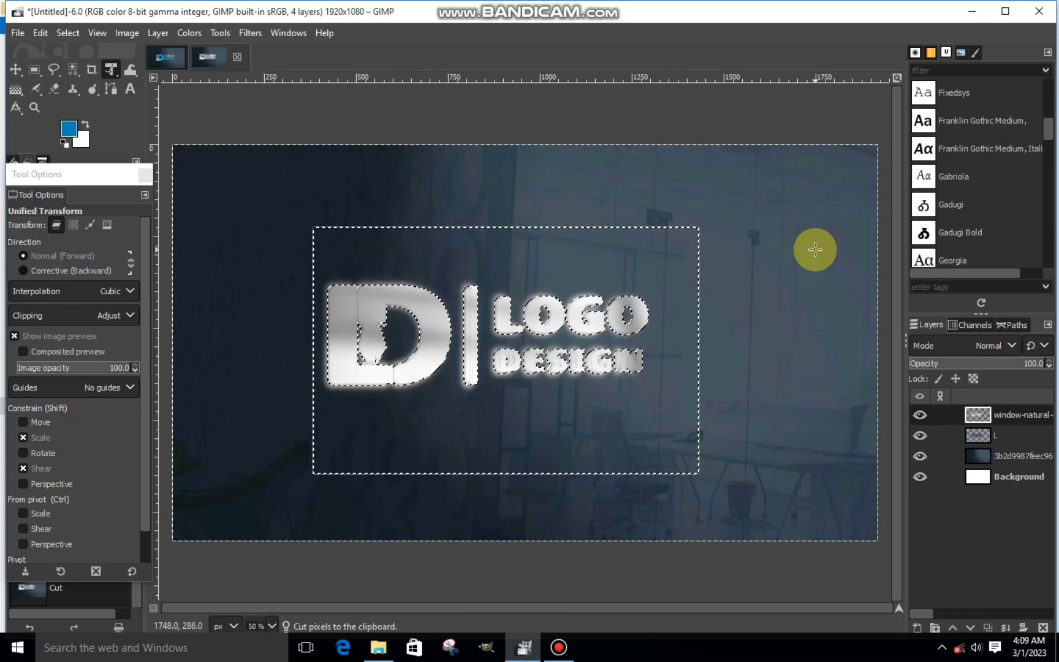
- Set the window shadow layer's mode to Overlay, then deselect everything and merge it down into the logo layer
left_click(960, 337)
left_click(951, 319)
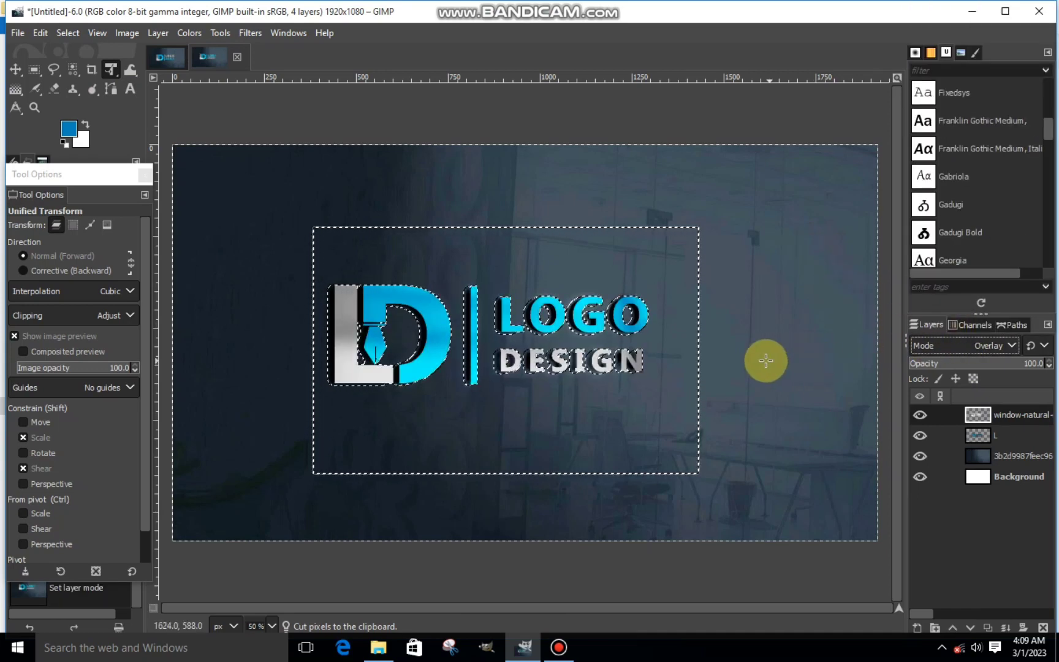
key("ctrl+shift+a")
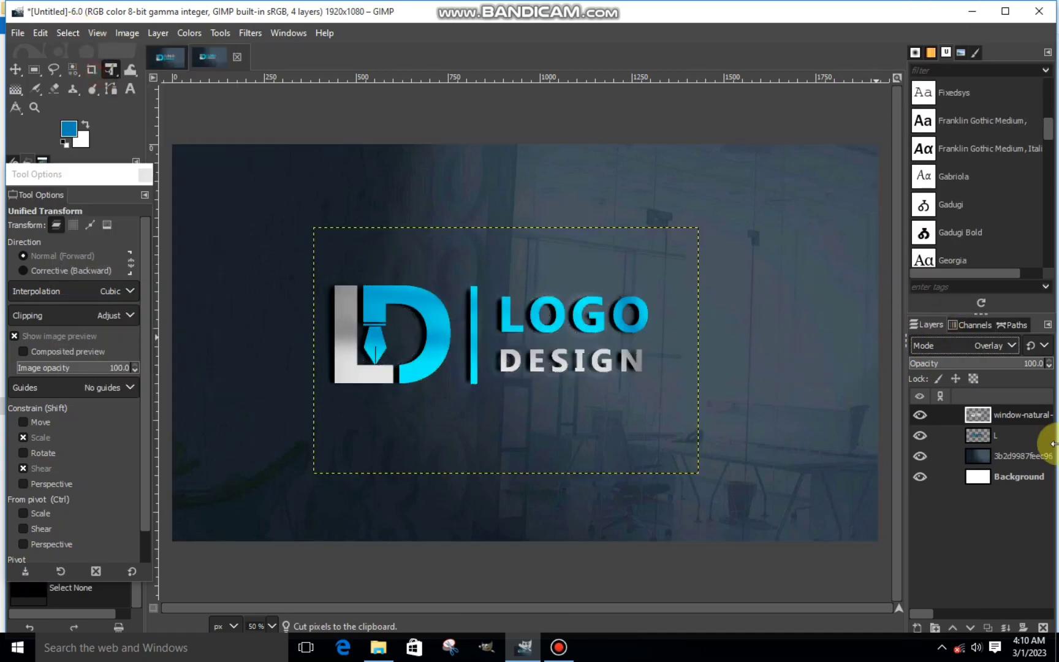
right_click(1010, 413)
left_click(910, 190)
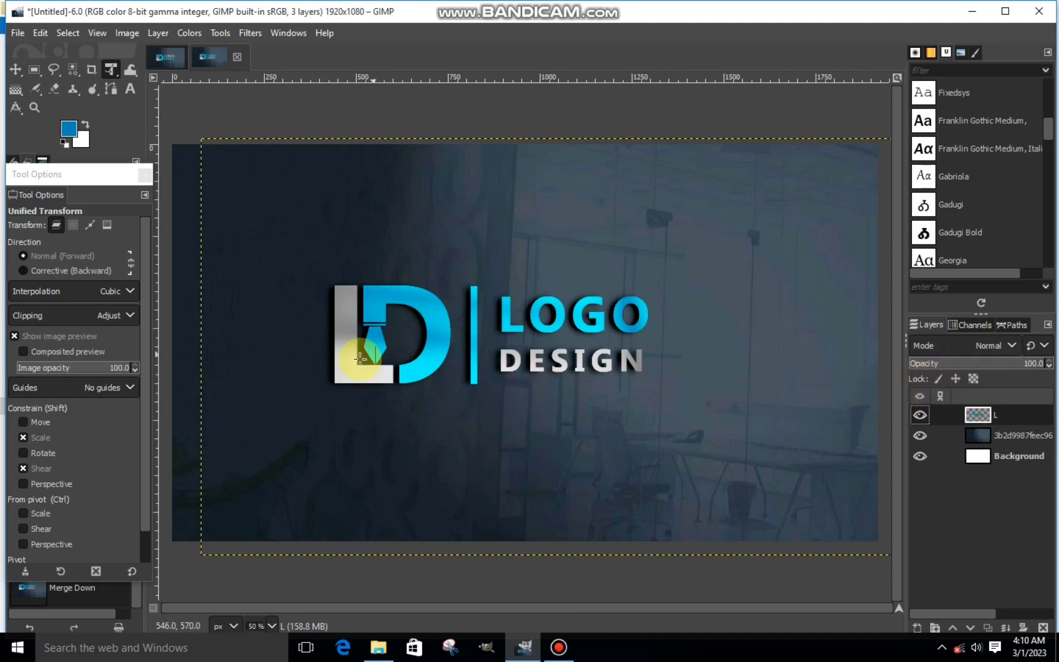
- Tilt the logo layer slightly with 3D Transform so the LD monogram comes forward and the text recedes
left_click(110, 69)
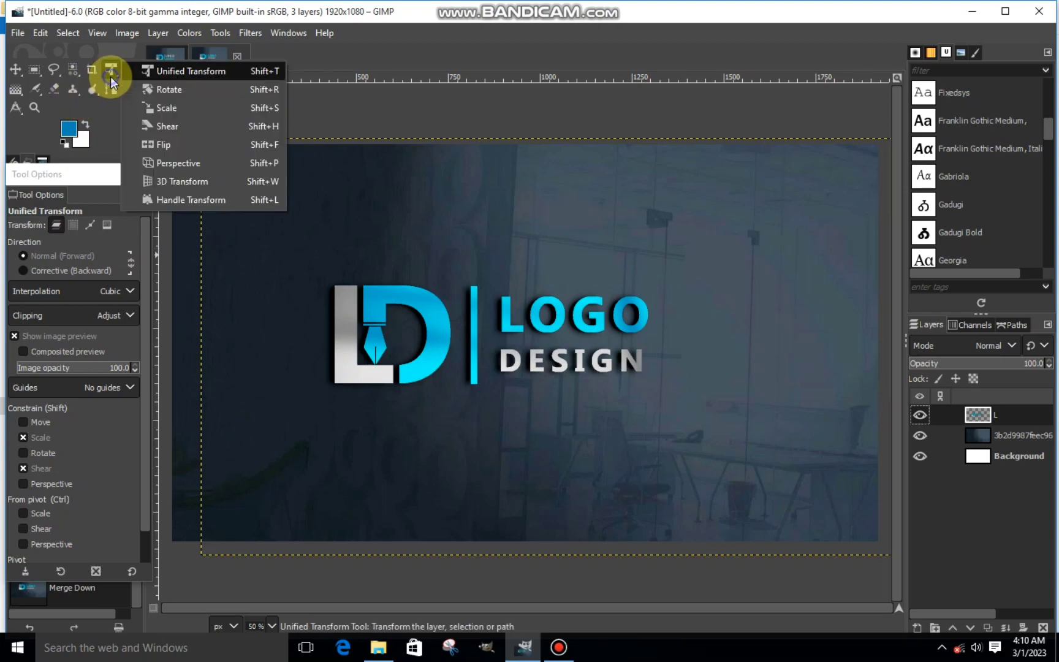
left_click(169, 181)
mouse_move(268, 278)
left_mouse_down()
mouse_move(260, 288)
mouse_move(287, 289)
left_mouse_up()
left_click(858, 233)
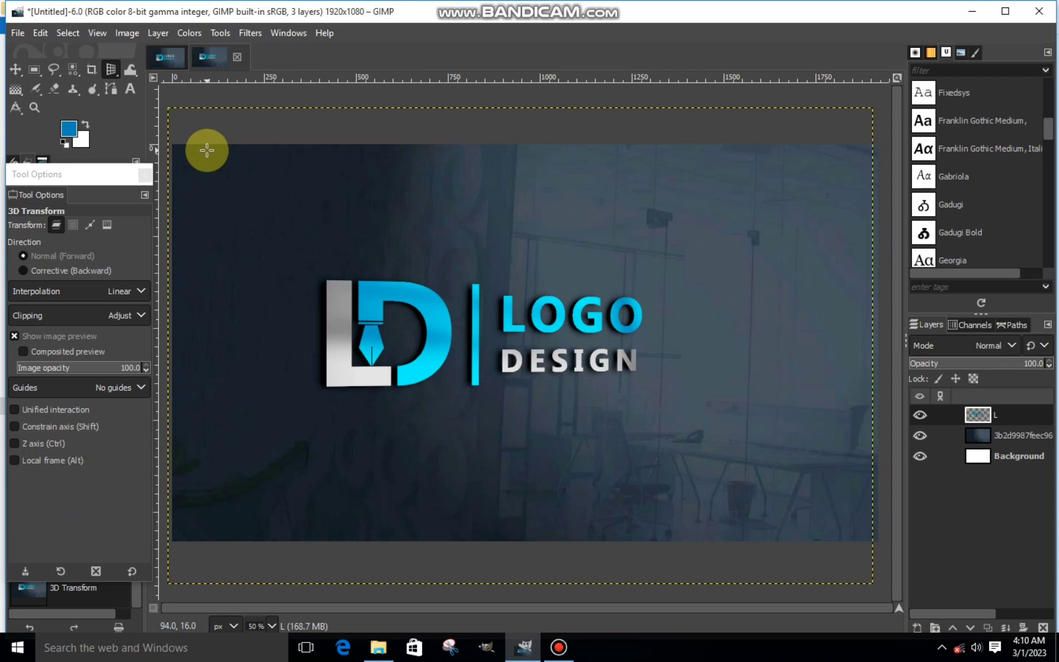
- Scale the logo layer up slightly and proportionally with Unified Transform, extending it on both sides, and apply the transform
left_click(111, 70)
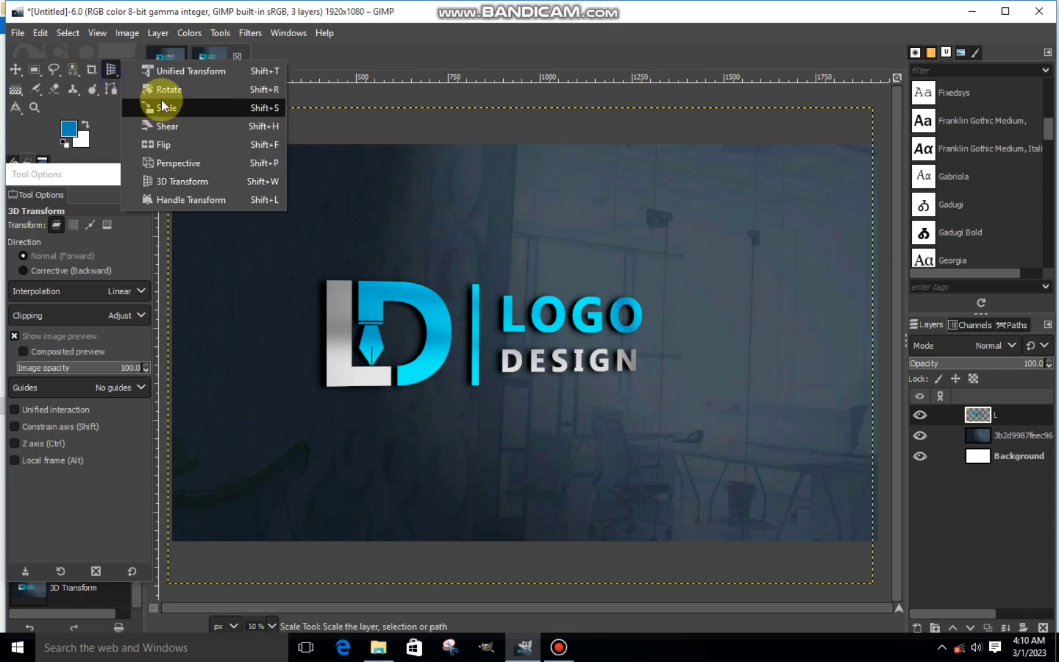
left_click(167, 72)
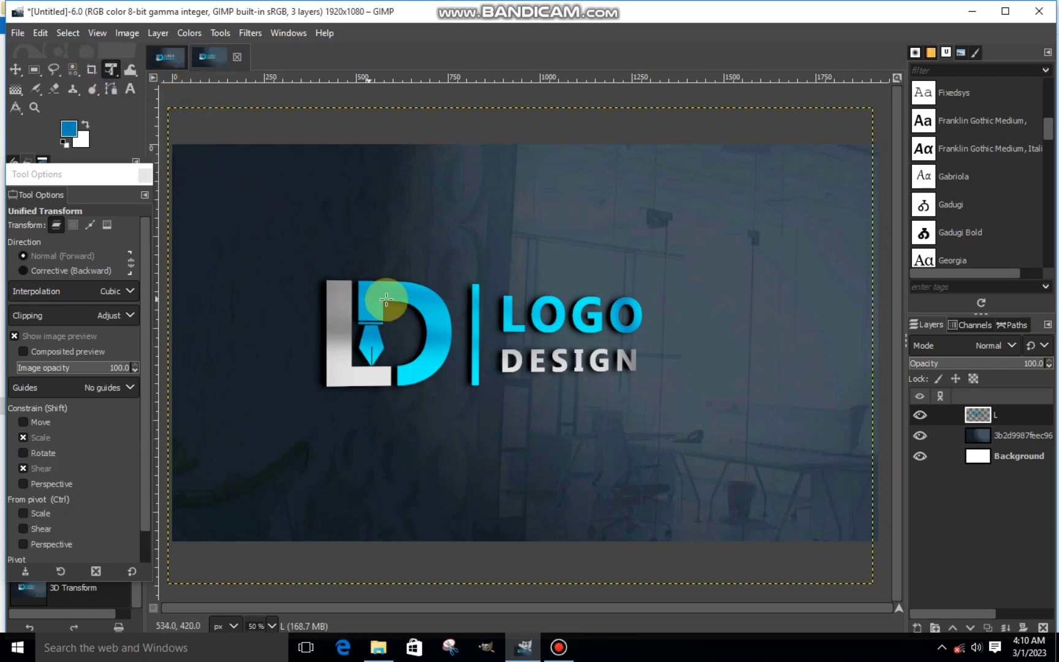
left_click(504, 339)
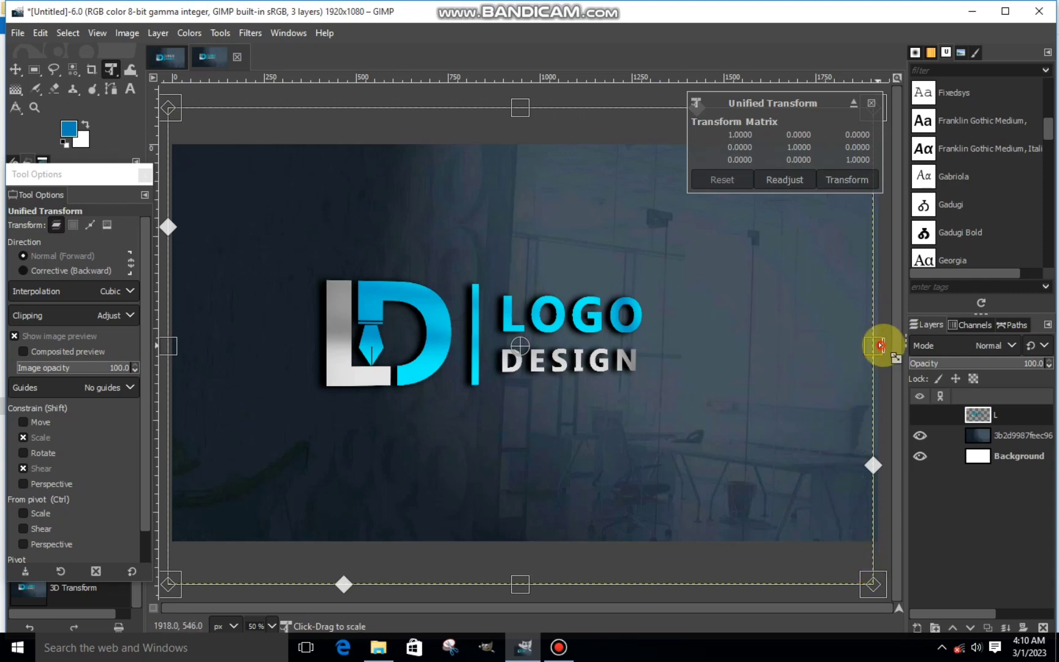
left_click_drag(880, 341, 913, 345)
left_click_drag(149, 347, 147, 350)
left_click(847, 180)
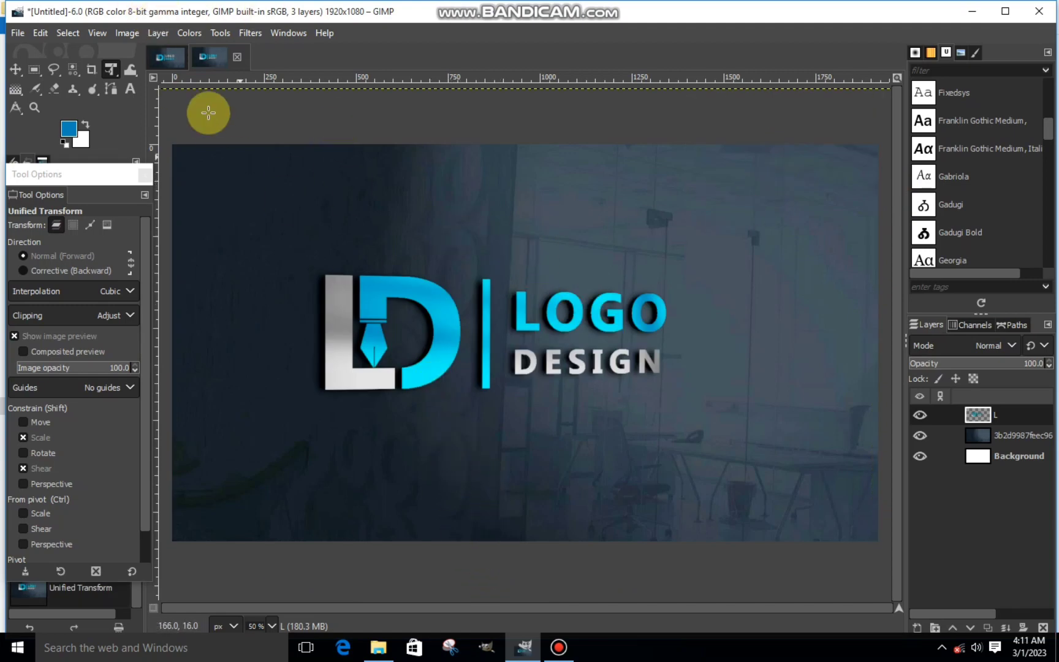
- Start a Shadows-Highlights adjustment on the logo layer with Shadows at about -0.61 and Highlights at about 26.22
left_click(189, 32)
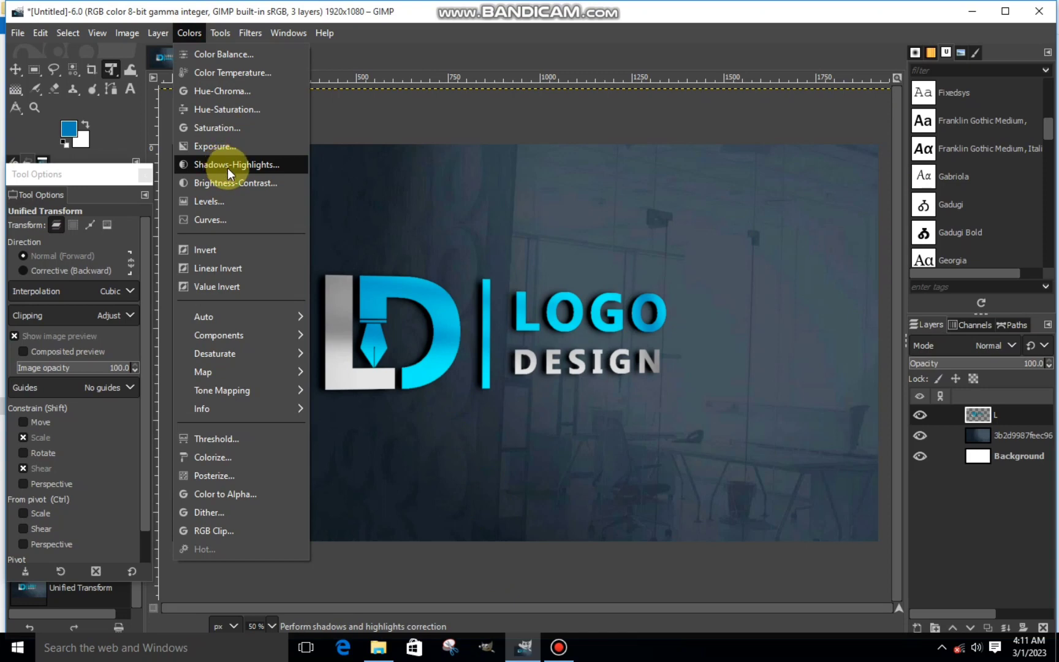
left_click(226, 166)
left_click_drag(847, 273, 989, 277)
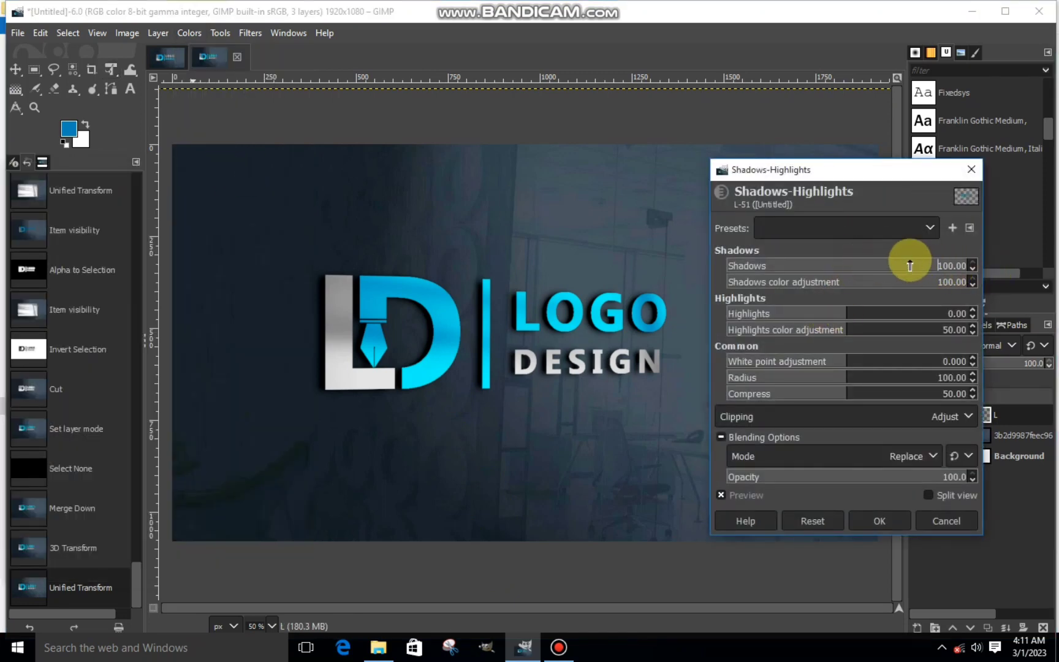
left_click_drag(905, 256, 879, 328)
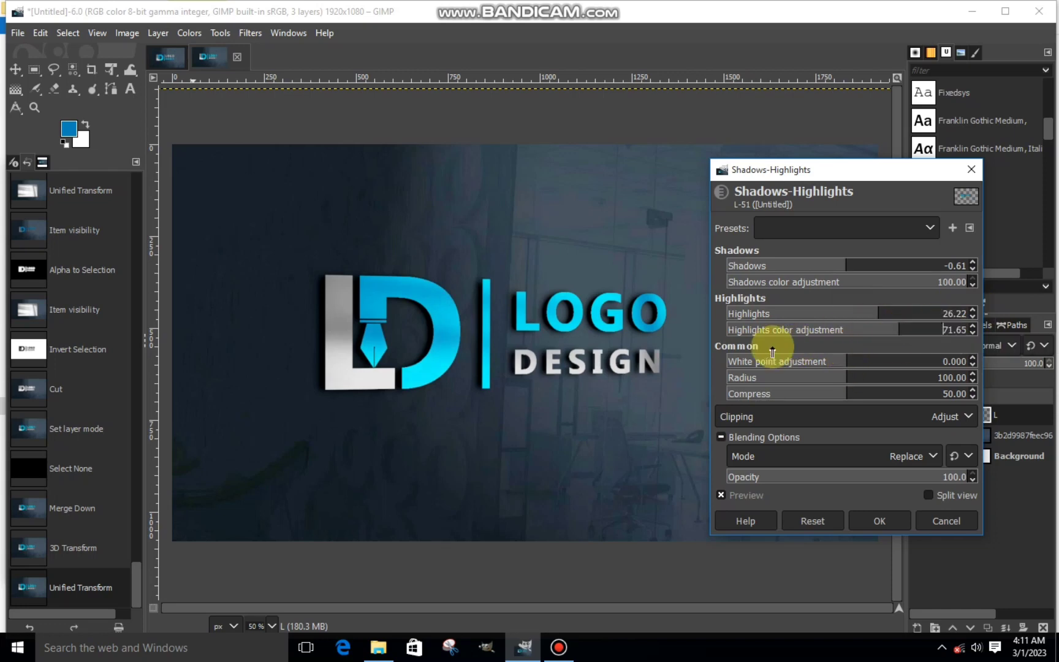
- Set the highlights color adjustment to about 48.78, fine-tune Compress to around 50, and apply the Shadows-Highlights correction
left_click(773, 331)
left_click(844, 330)
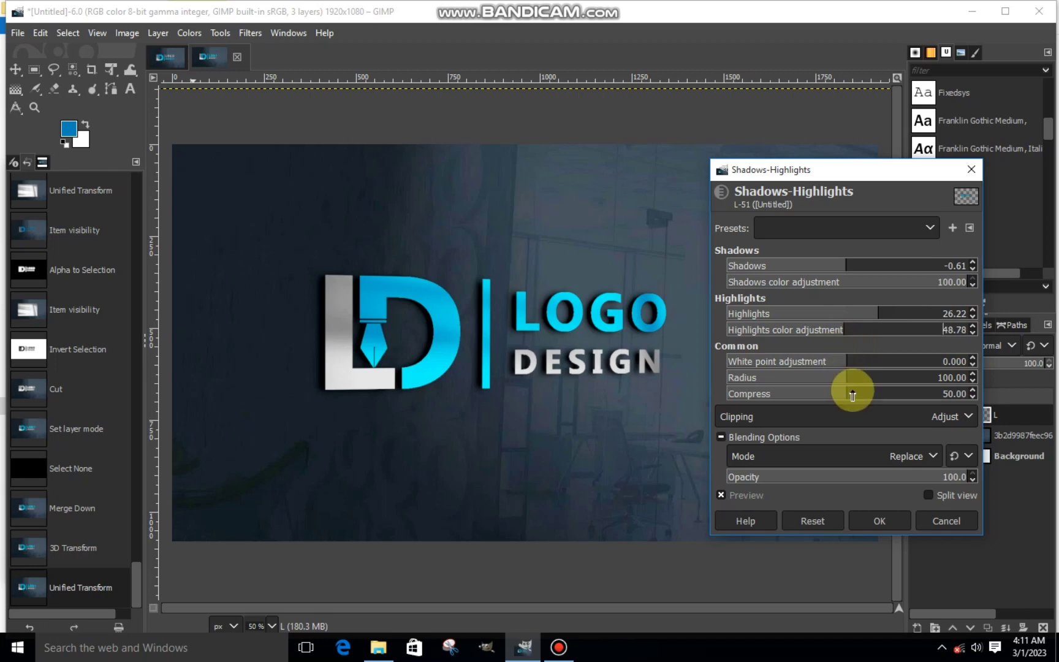
left_click_drag(858, 392, 918, 395)
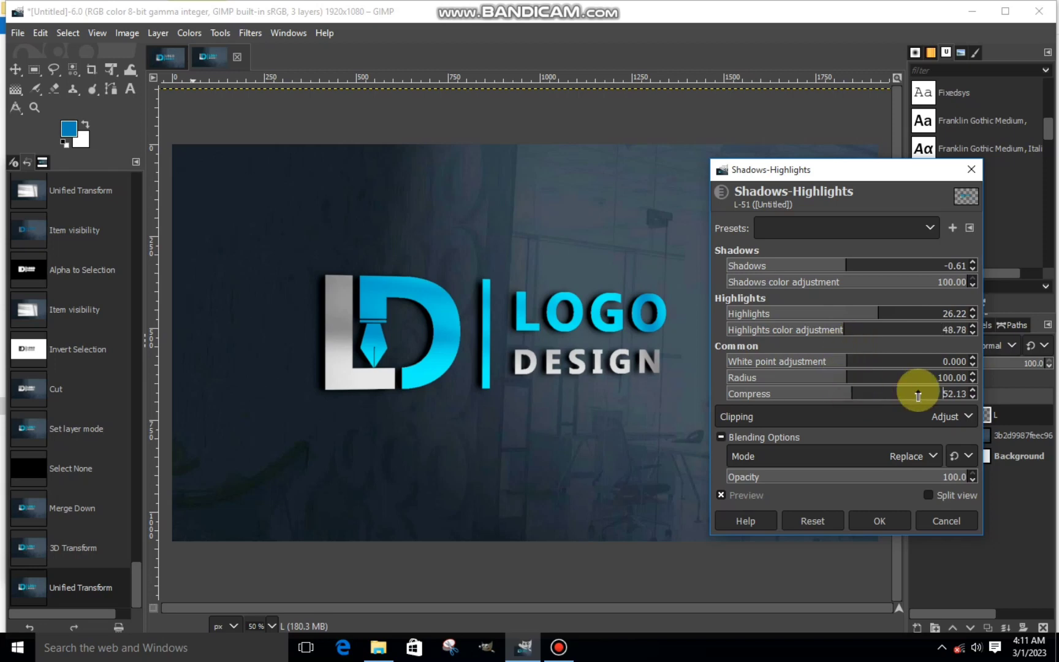
left_click(844, 397)
left_click(859, 524)
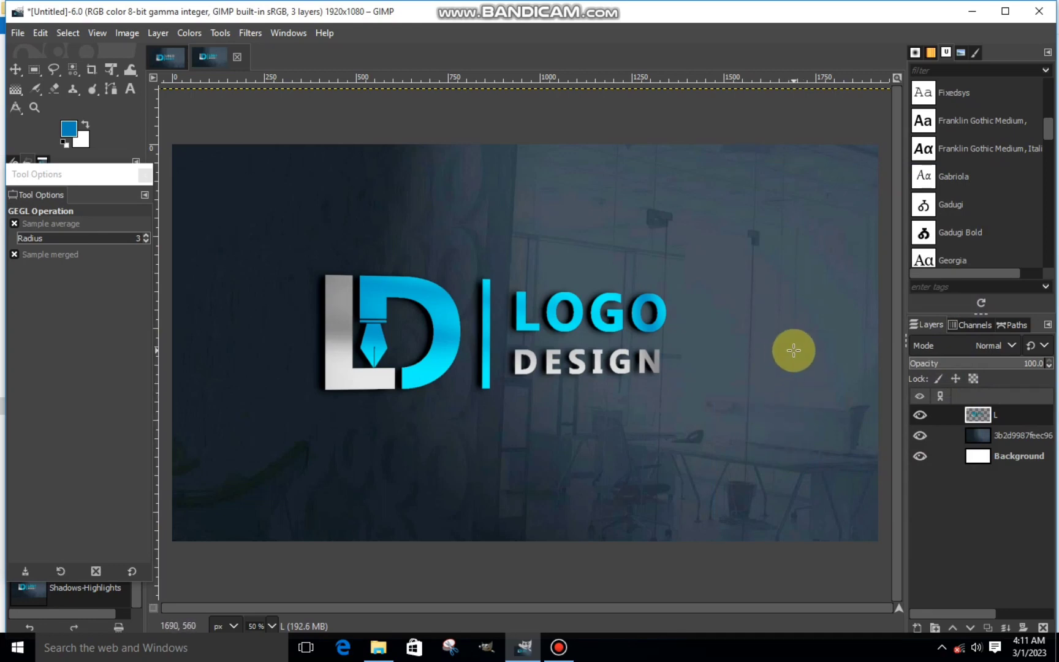
key("minus")
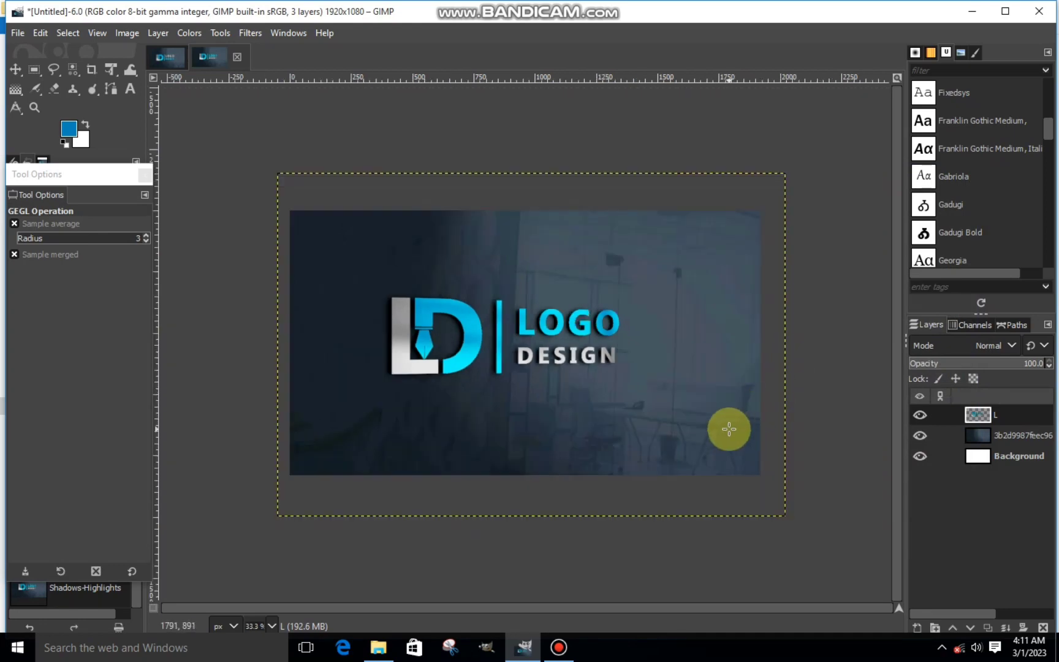
key("shift+ctrl+j")
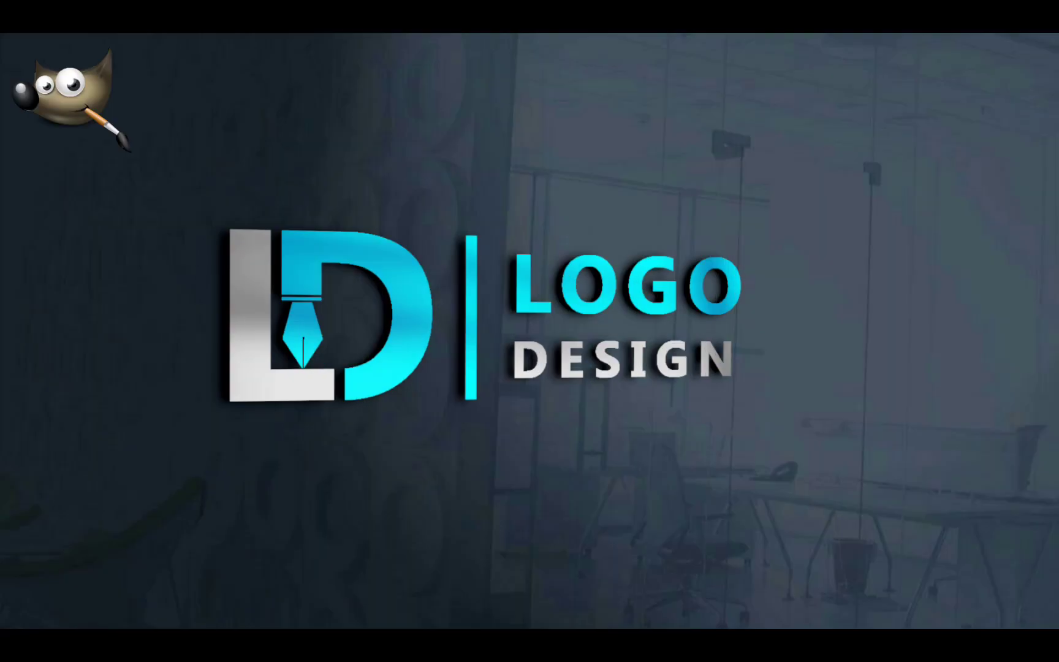